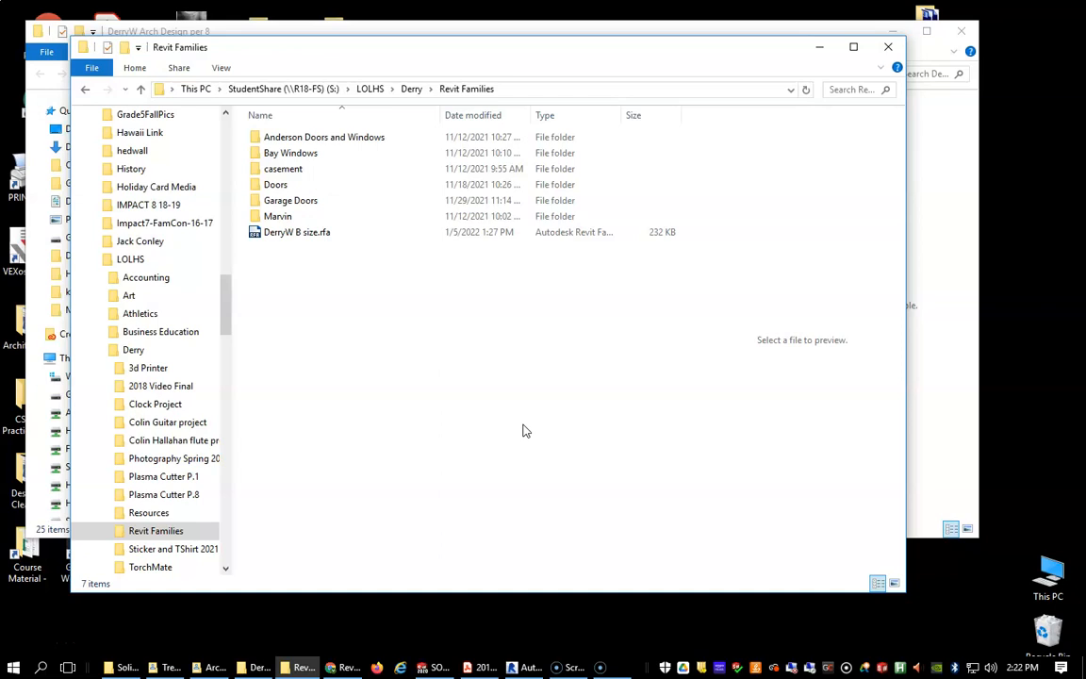
Step: Move the Revit Families File Explorer window aside
drag(329, 57, 401, 45)
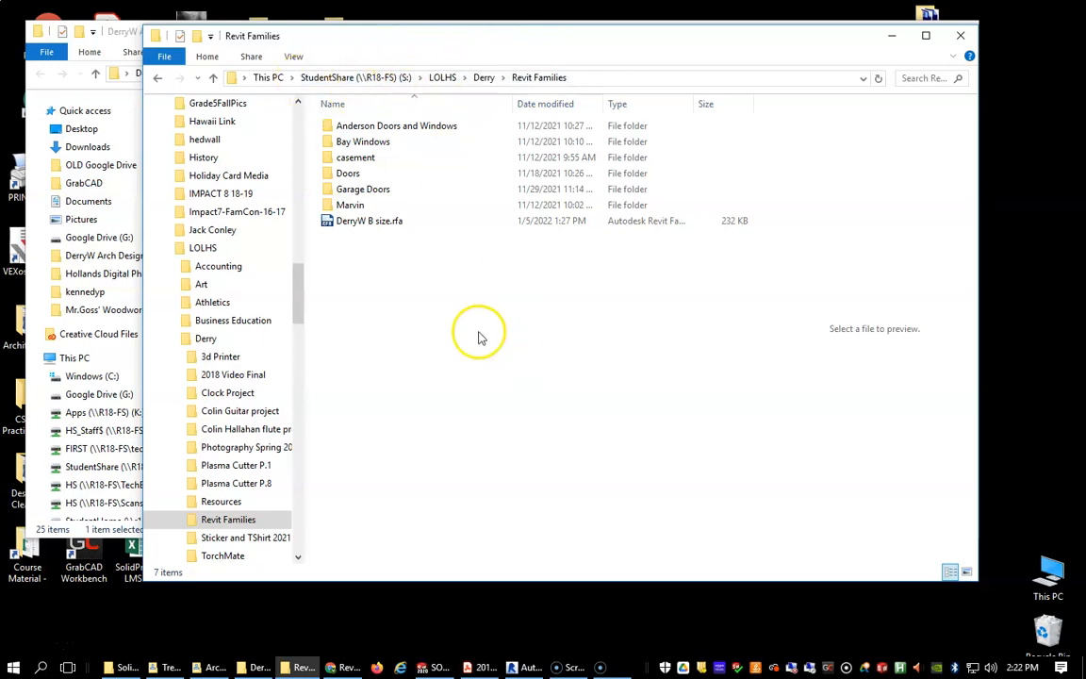
Step: Navigate to This PC > StudentShare (S:) > LOLHS > teacher folder > Revit Families
click(215, 78)
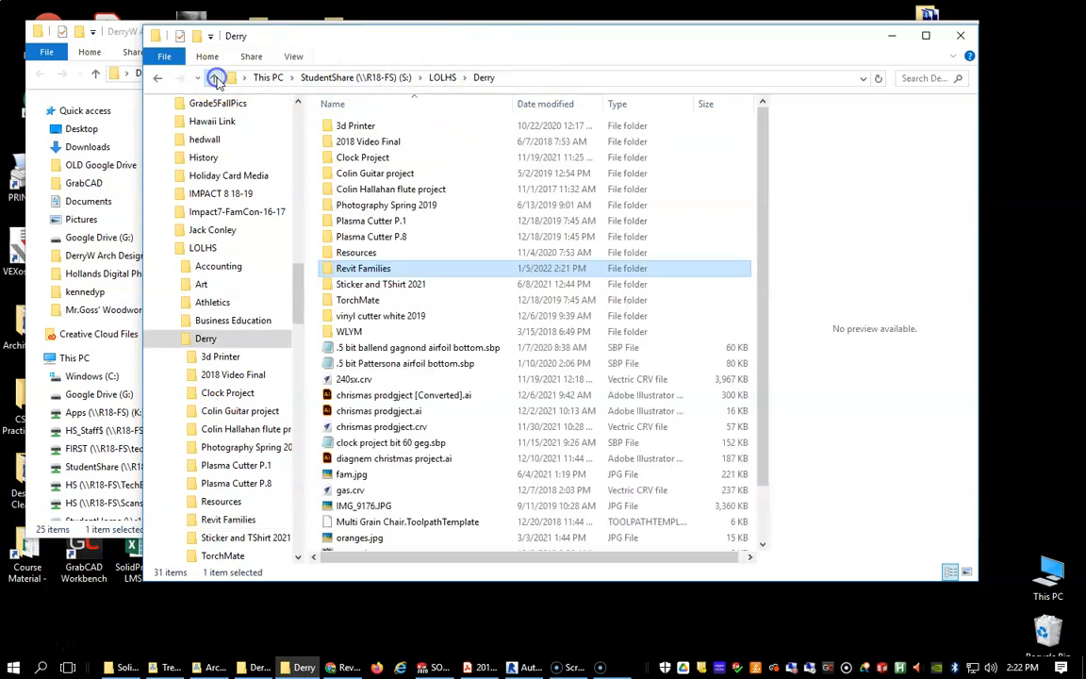
click(215, 77)
click(215, 77)
click(215, 78)
click(215, 78)
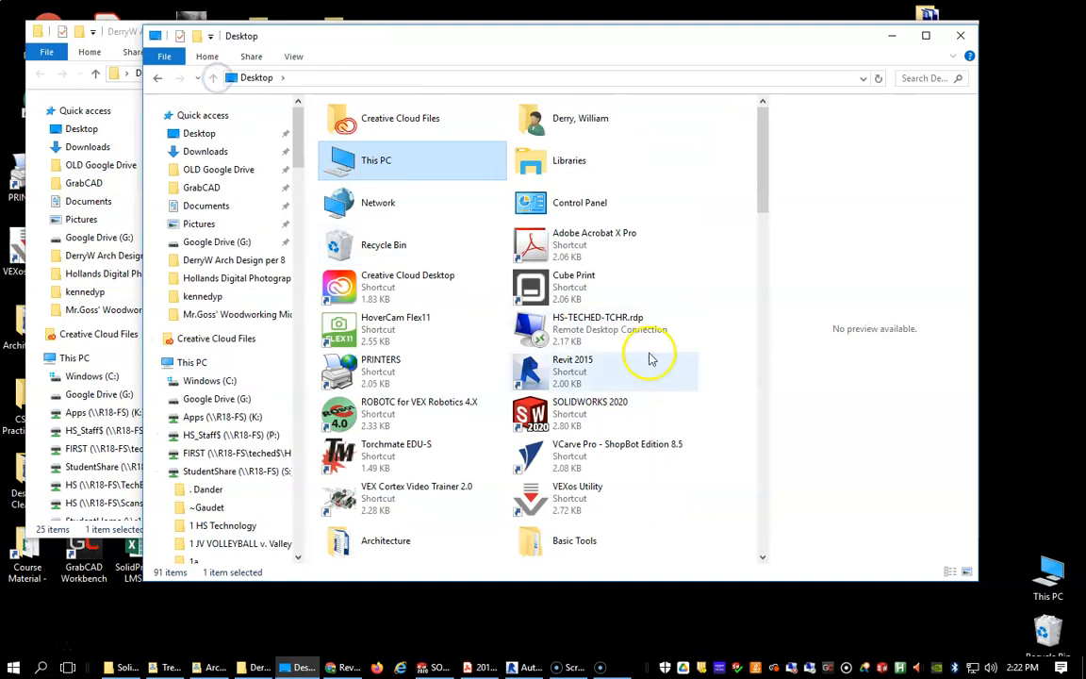
double_click(334, 152)
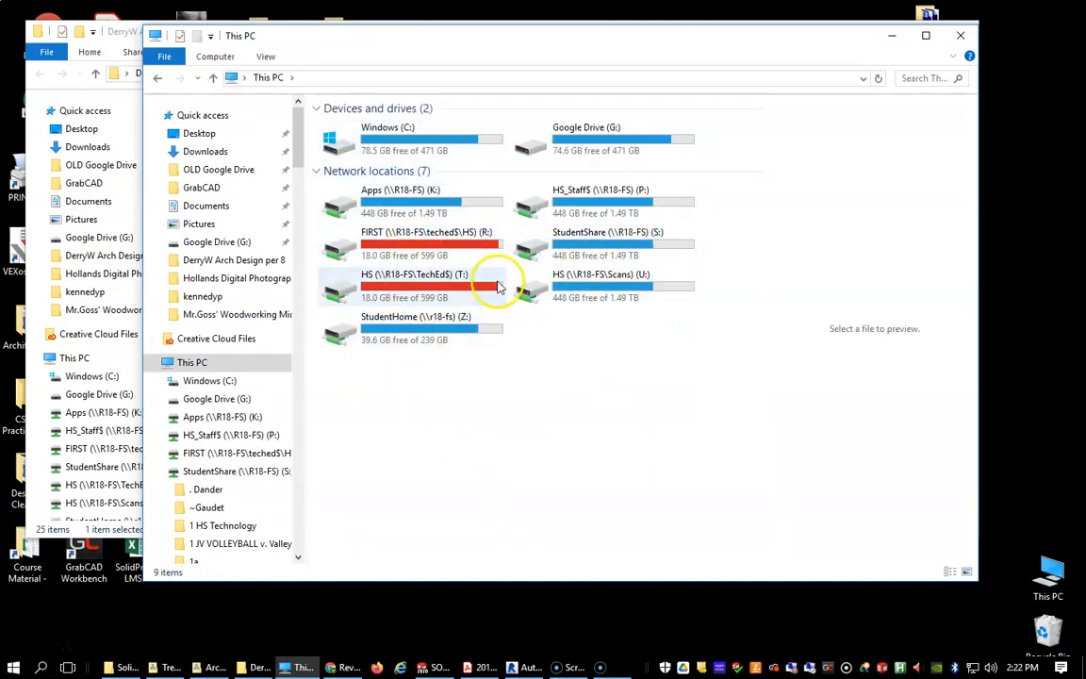
double_click(532, 247)
scroll(449, 284, down, 13)
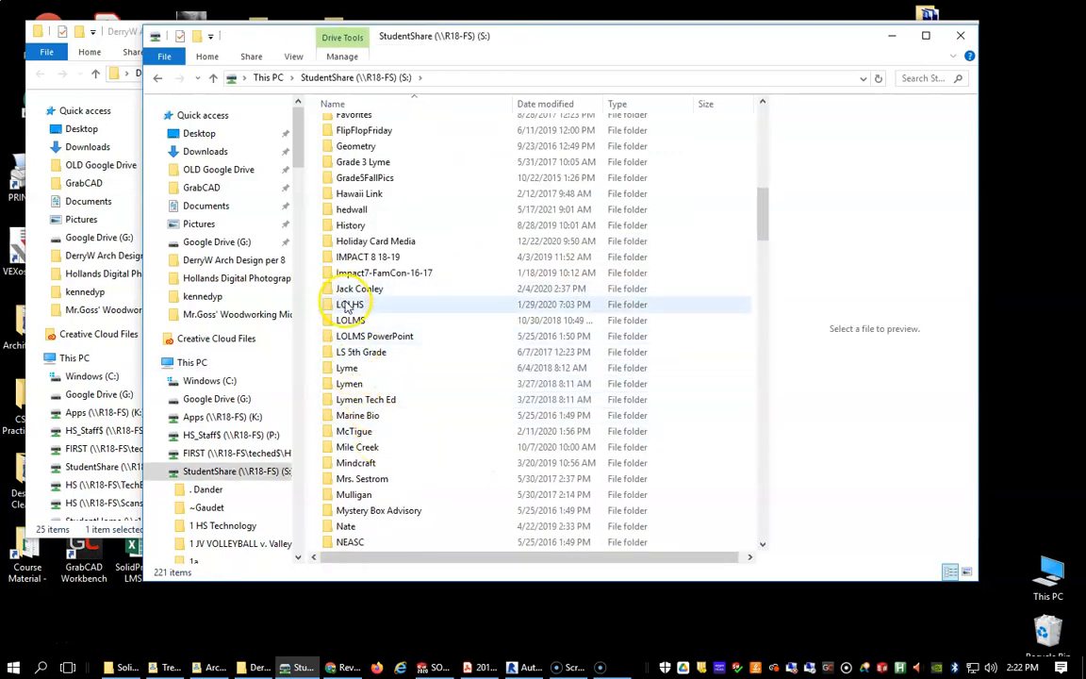
double_click(348, 305)
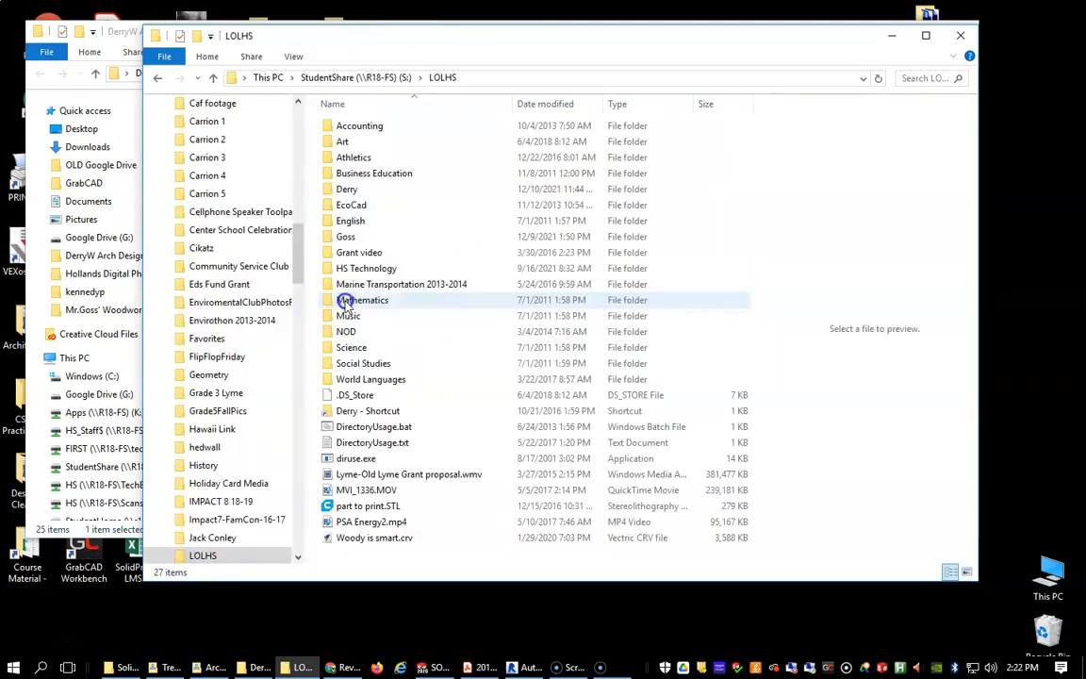
double_click(345, 191)
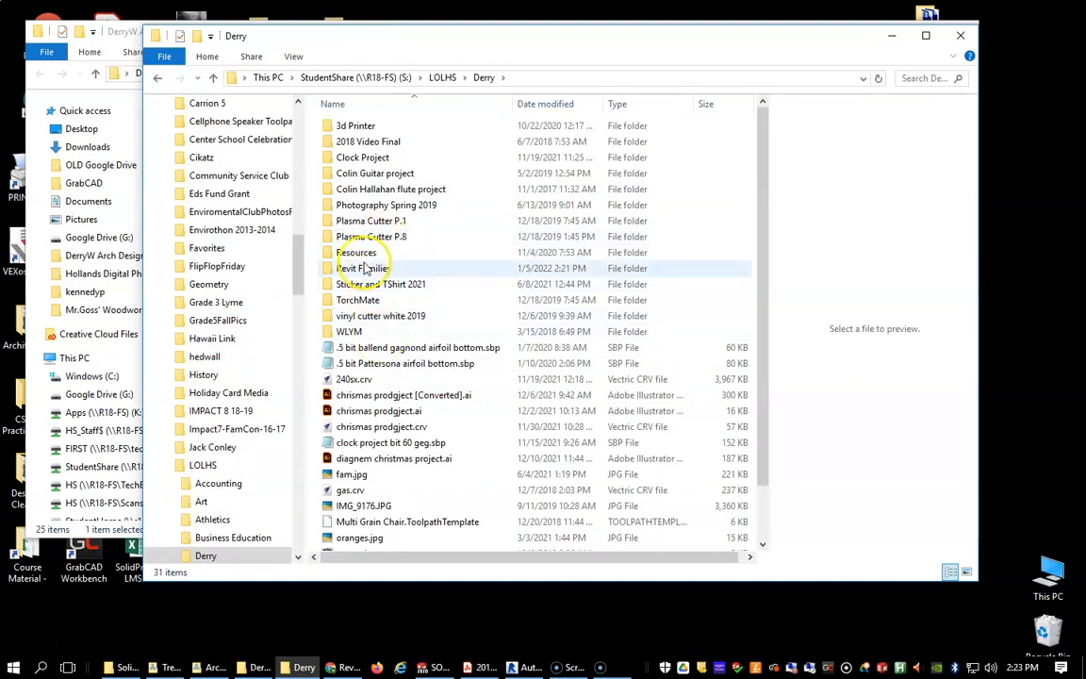
double_click(368, 268)
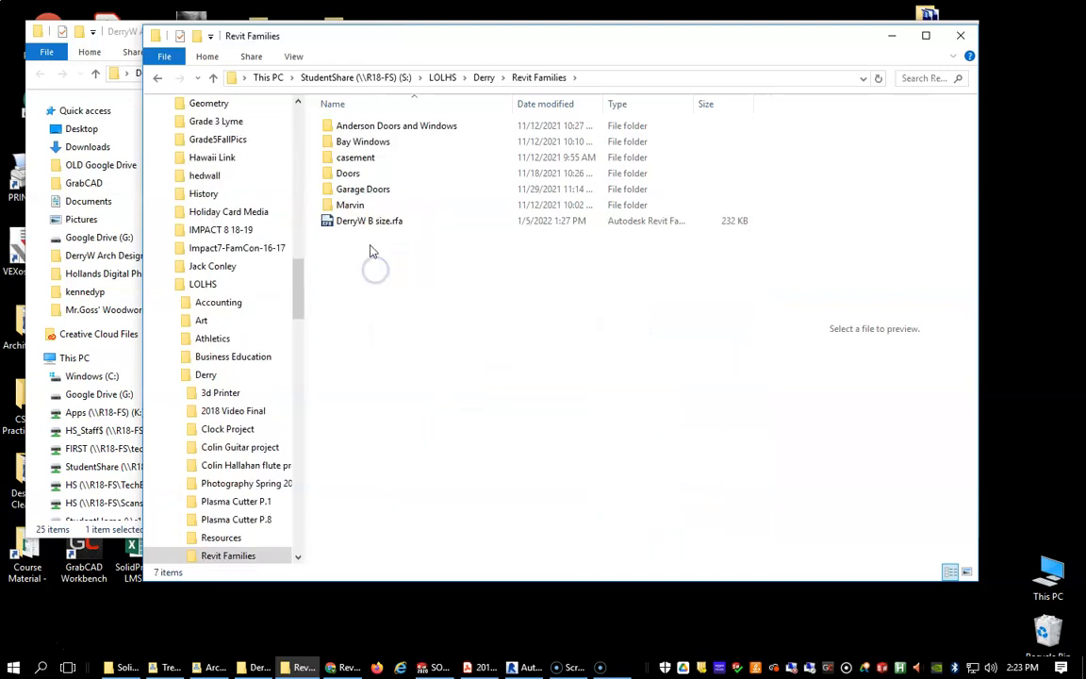
Step: Copy the B-size title block .rfa file and move the Explorer window out of the way
click(367, 224)
right_click(367, 224)
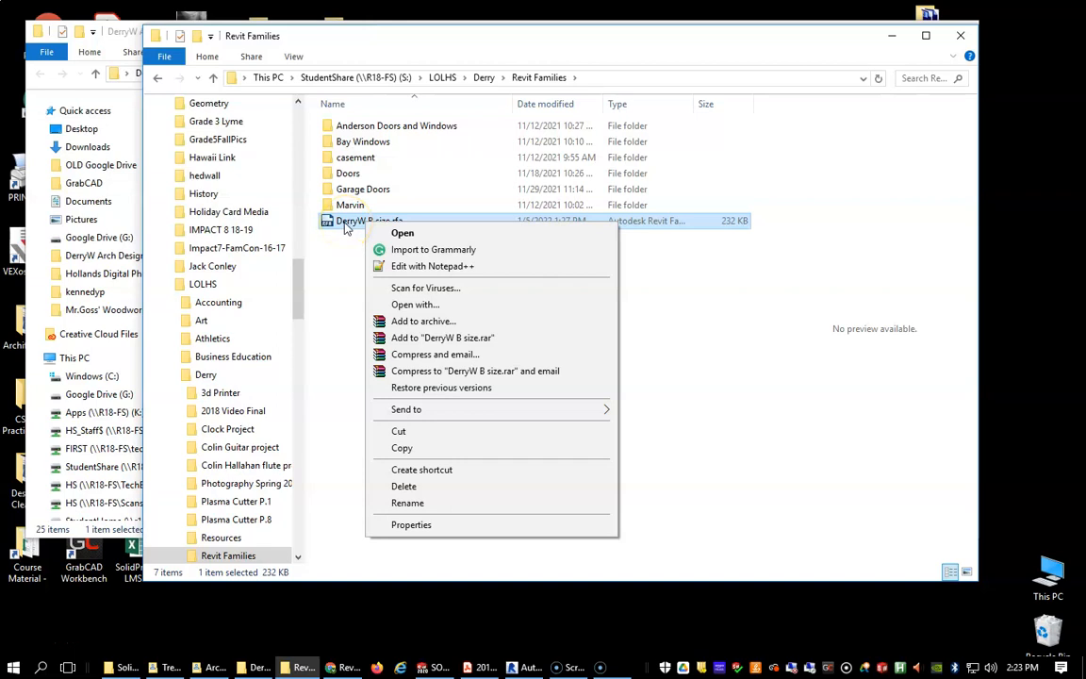
click(414, 448)
click(313, 37)
drag(313, 38, 1084, 19)
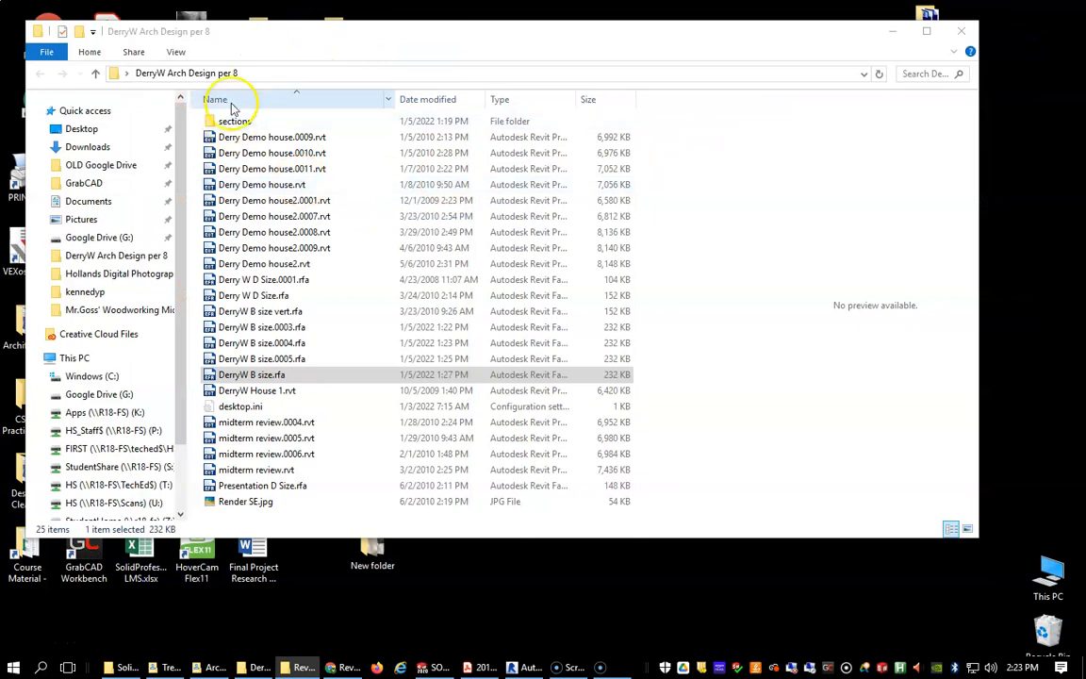
Step: Browse to HS TechEd$ (T:) > STUDENTFOLDERS > student folder > Arch Design
click(108, 484)
double_click(273, 406)
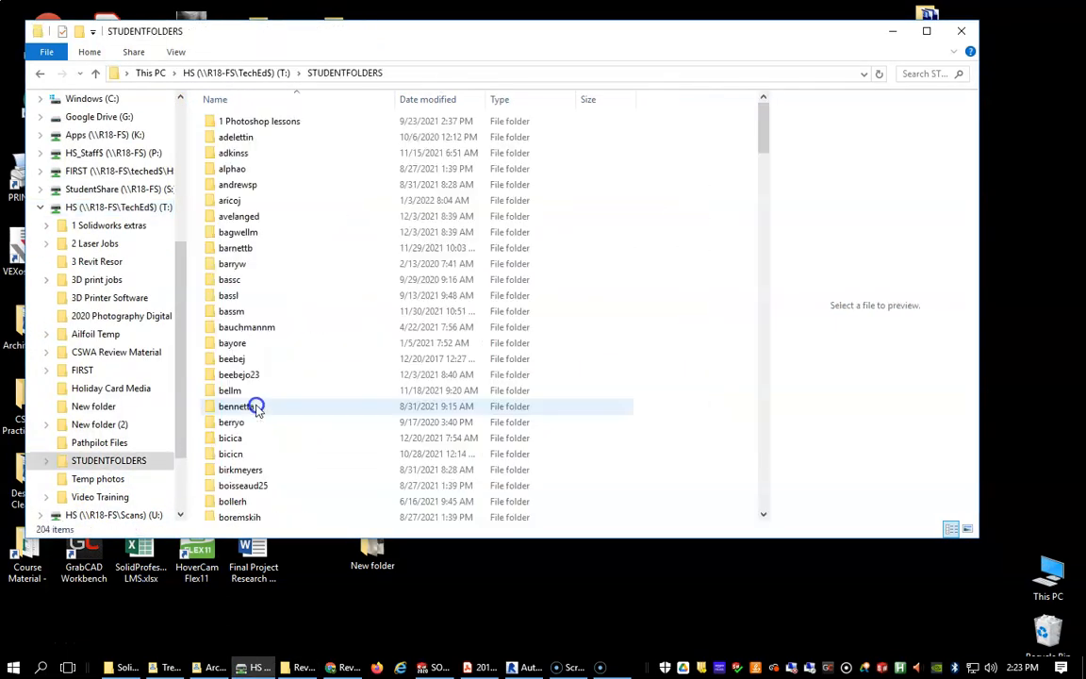
scroll(273, 396, down, 3)
scroll(279, 381, down, 6)
double_click(283, 387)
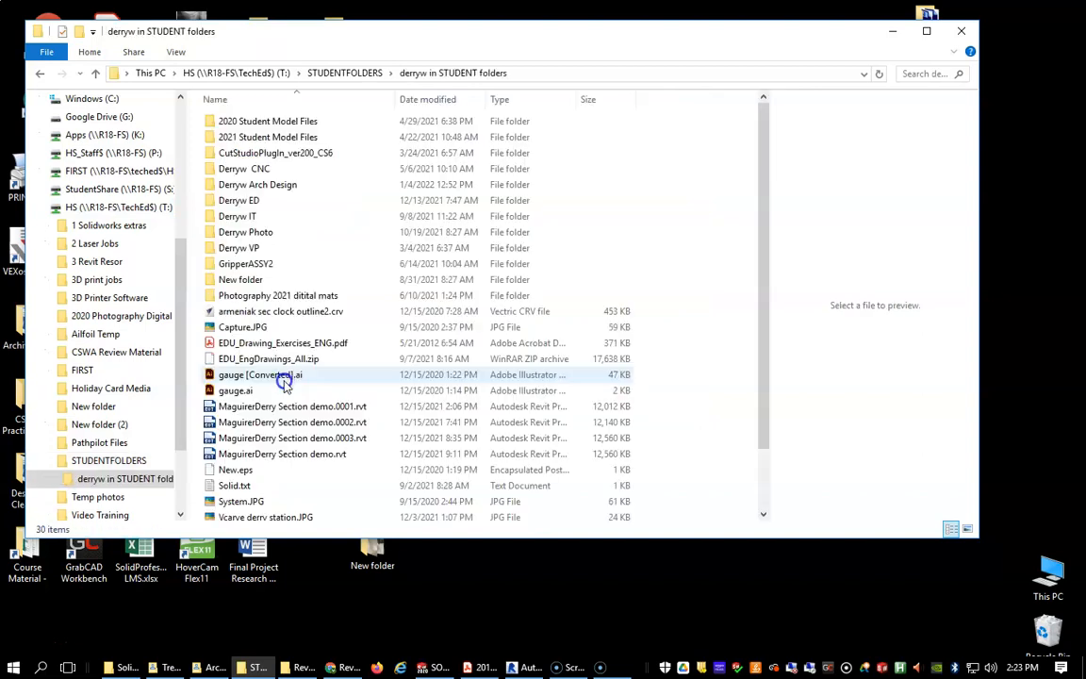
double_click(270, 184)
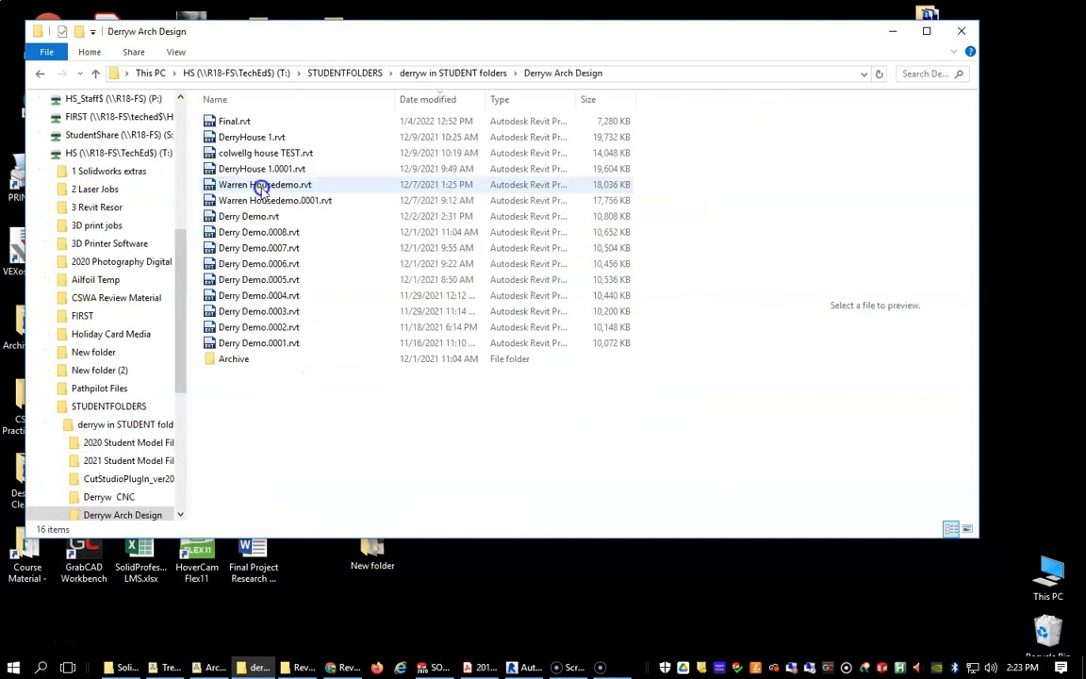
Step: Paste the copied B-size title block file into Arch Design and select it
right_click(352, 413)
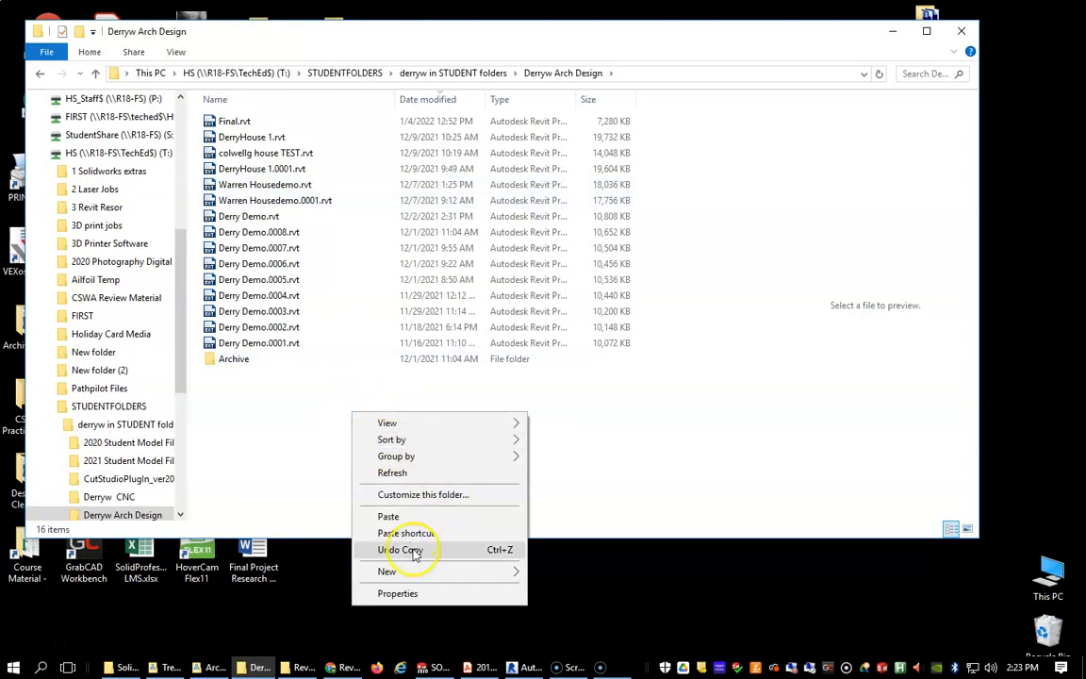
click(415, 516)
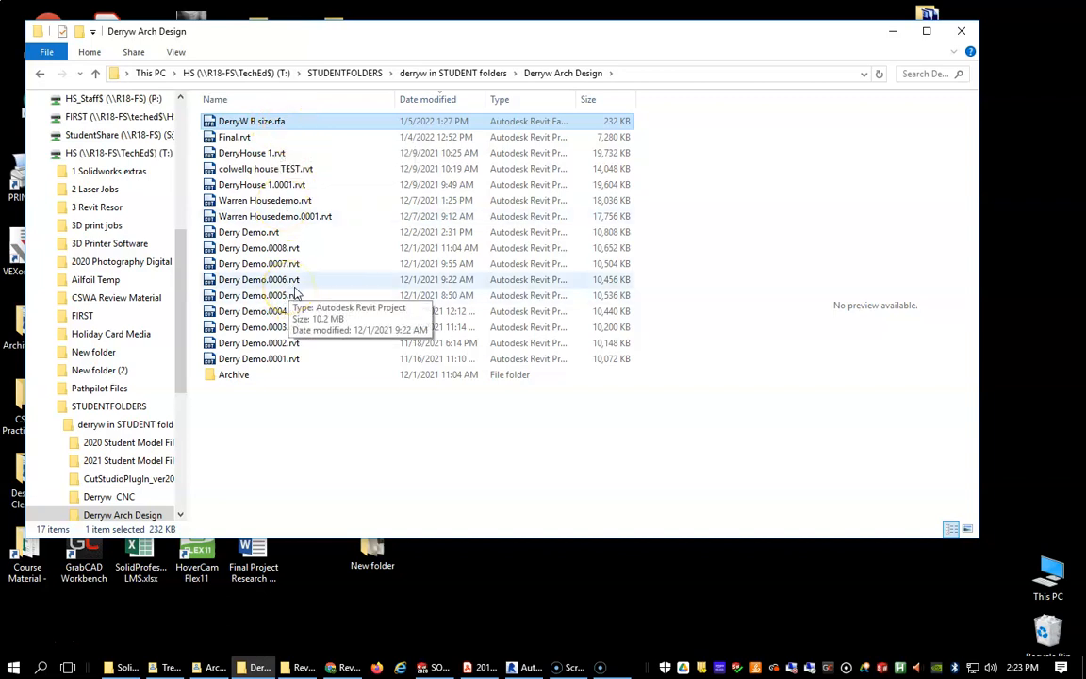
click(292, 128)
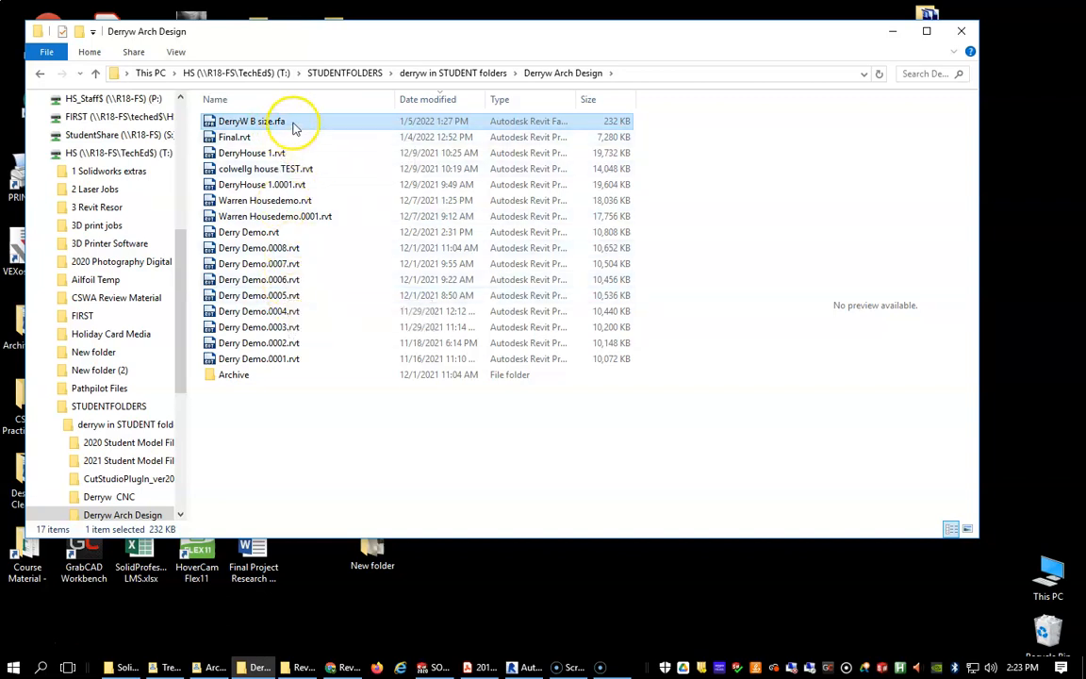
Step: Rename the pasted file to 'Your Name size.rfa' and bring the Revit Families window back
click(243, 124)
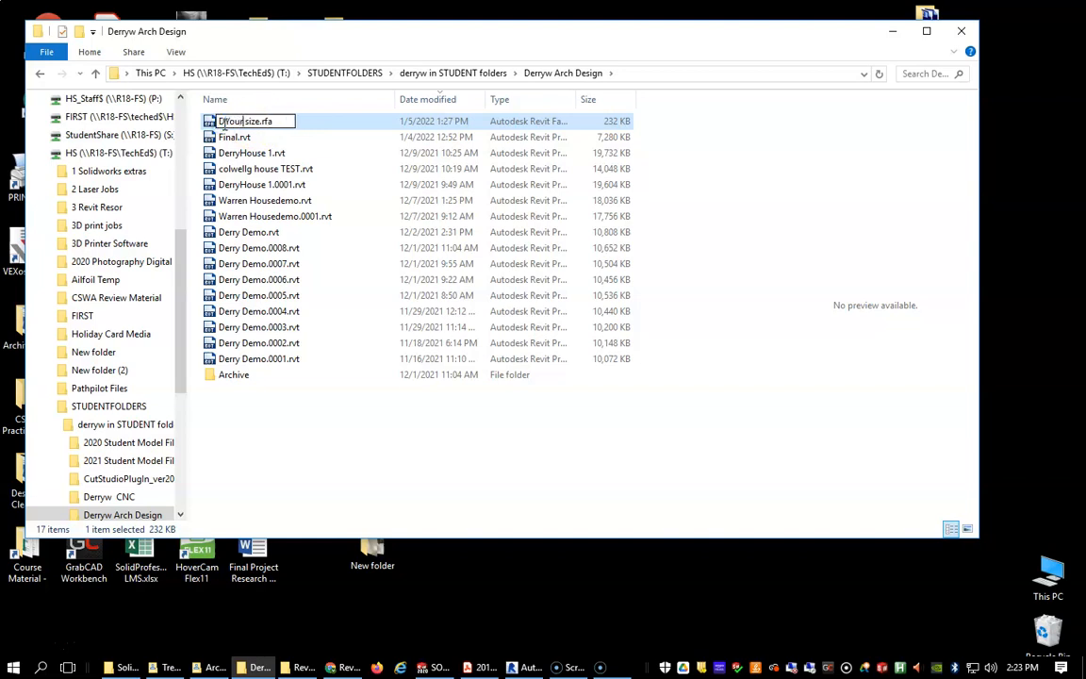
click(247, 122)
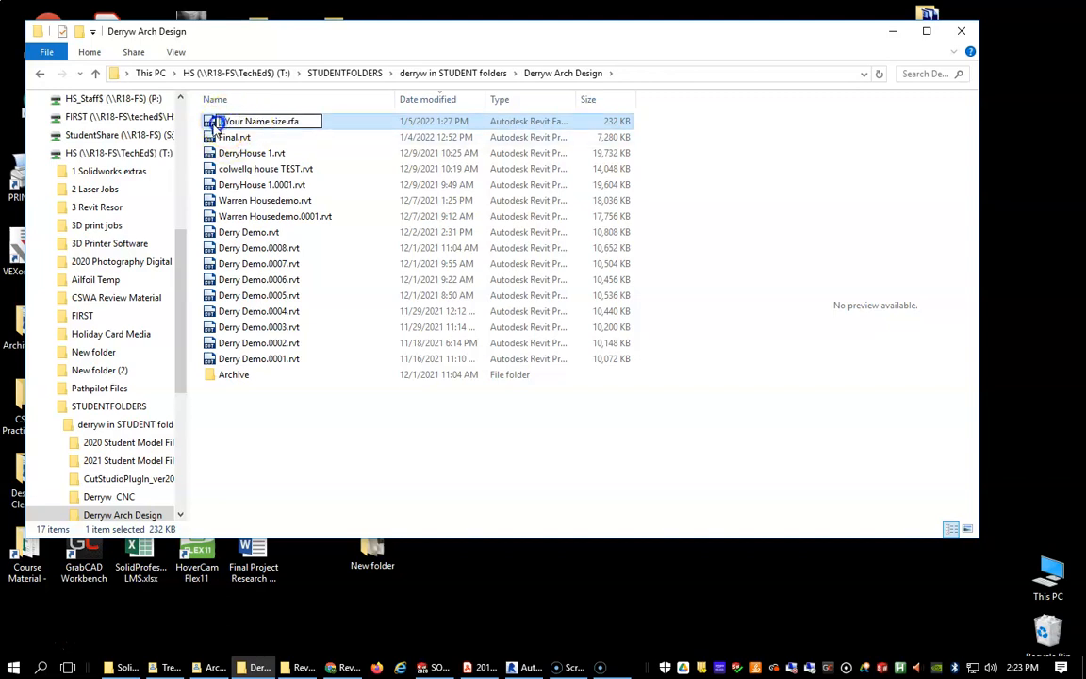
click(328, 408)
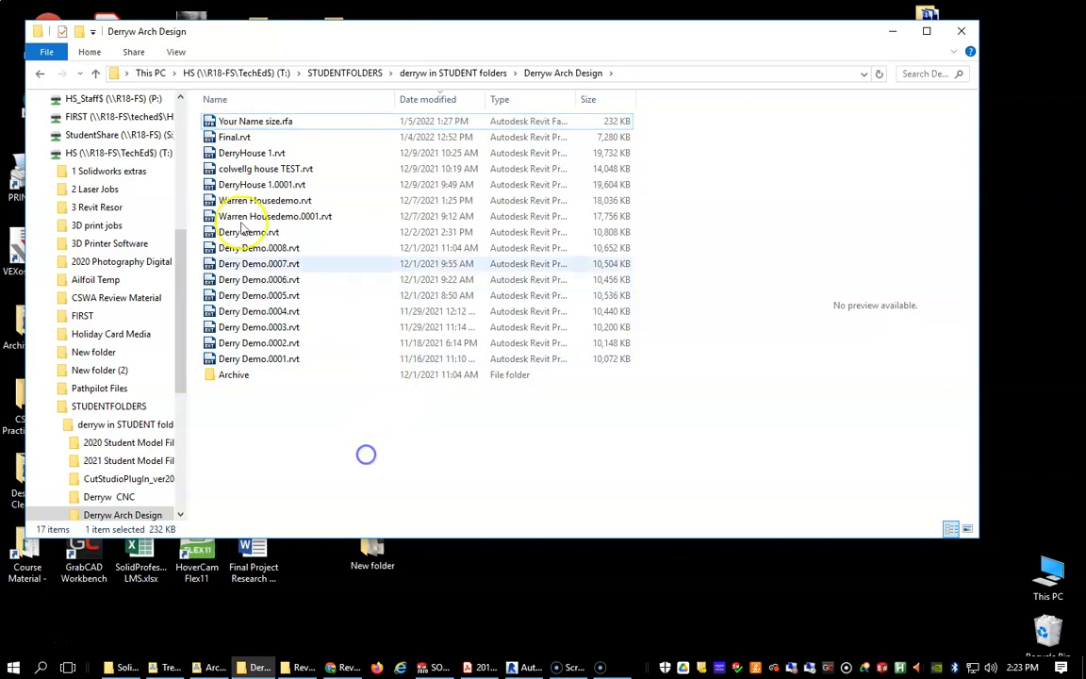
click(220, 122)
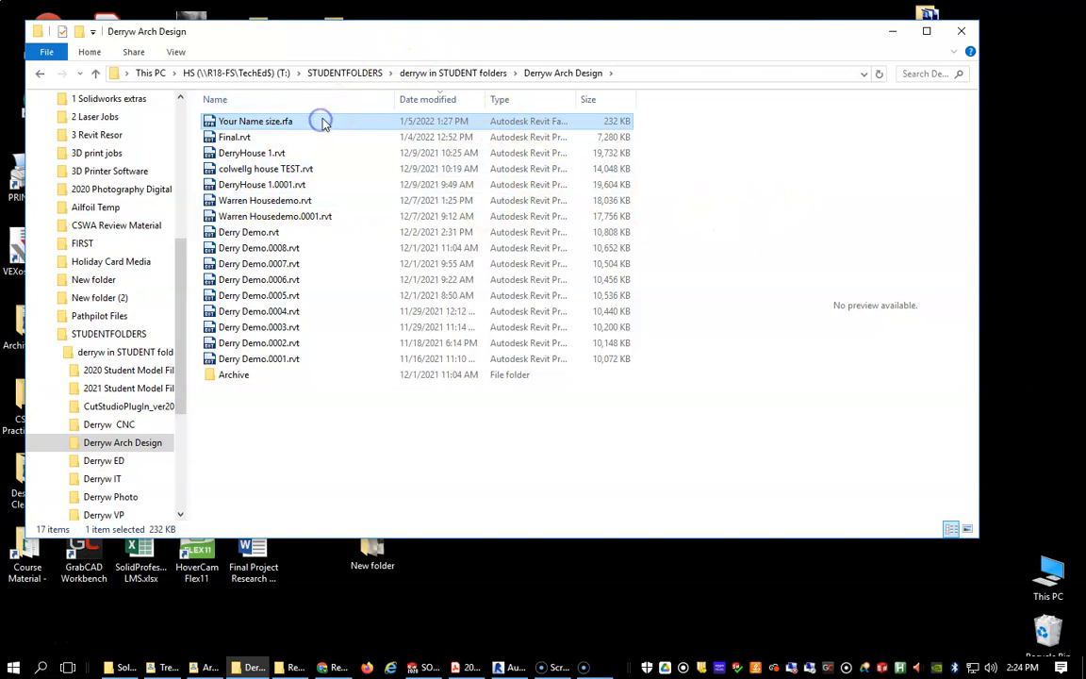
drag(1085, 39, 529, 75)
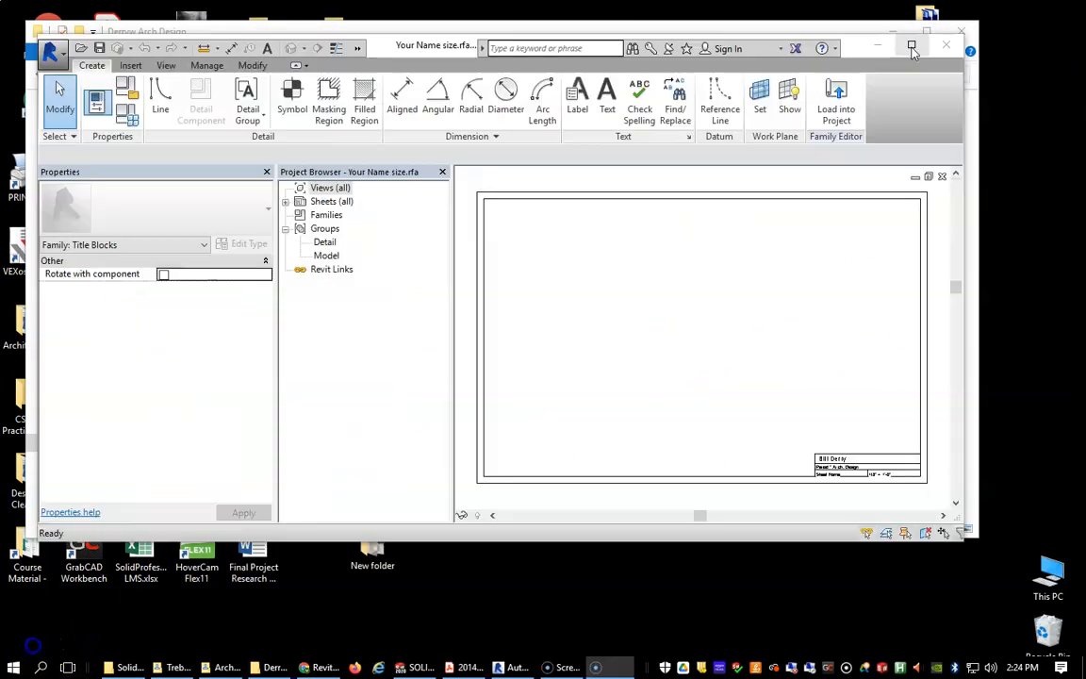
Step: In the Revit title block, replace the designer name text with the student's full name
click(911, 46)
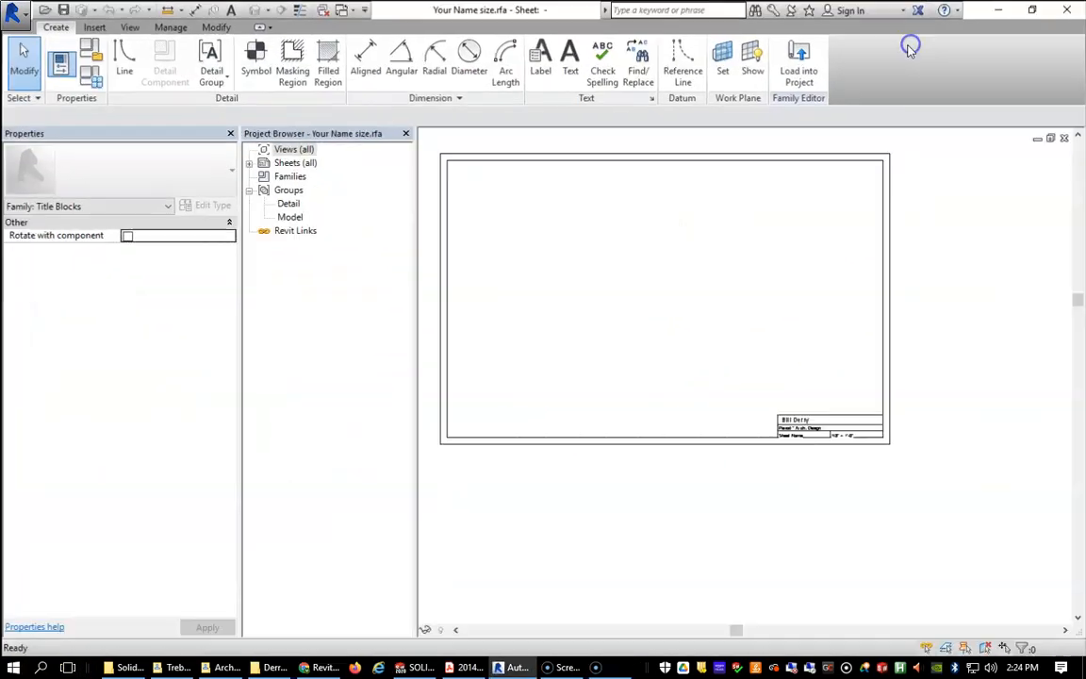
scroll(471, 286, up, 1)
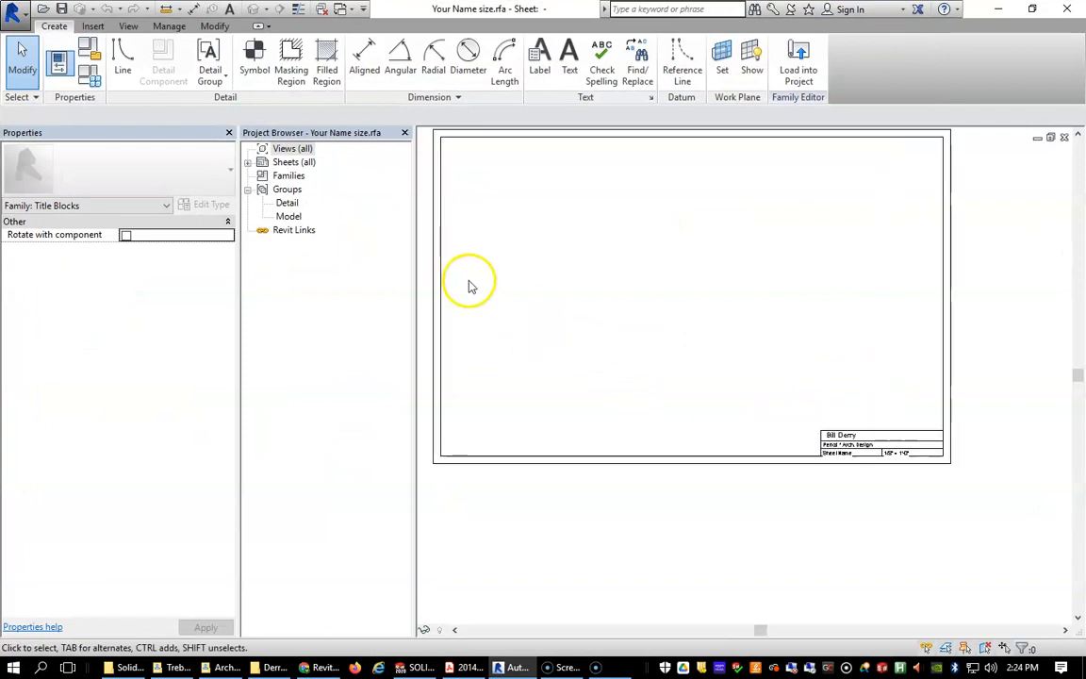
scroll(471, 286, up, 1)
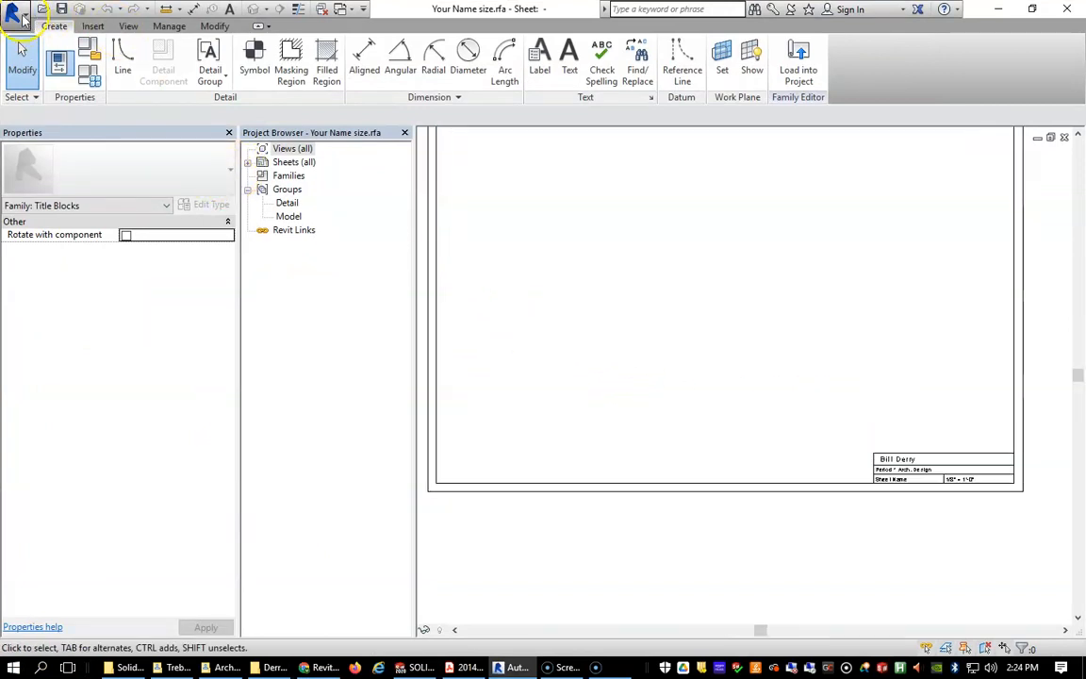
scroll(910, 428, down, 2)
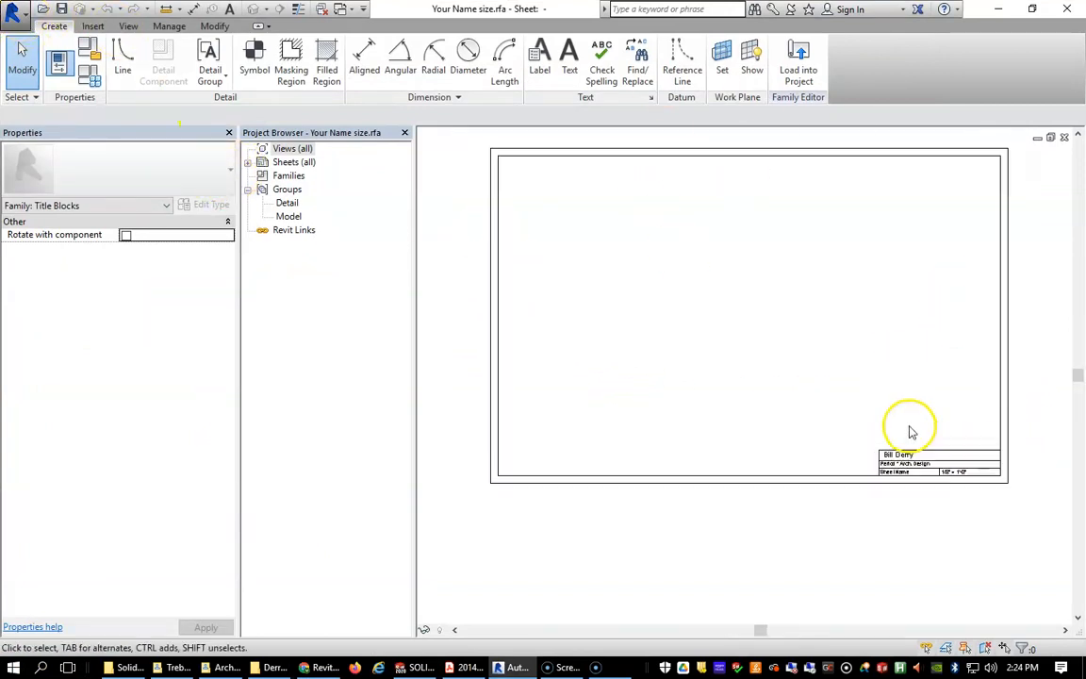
scroll(955, 447, down, 1)
scroll(937, 457, down, 1)
scroll(966, 443, up, 4)
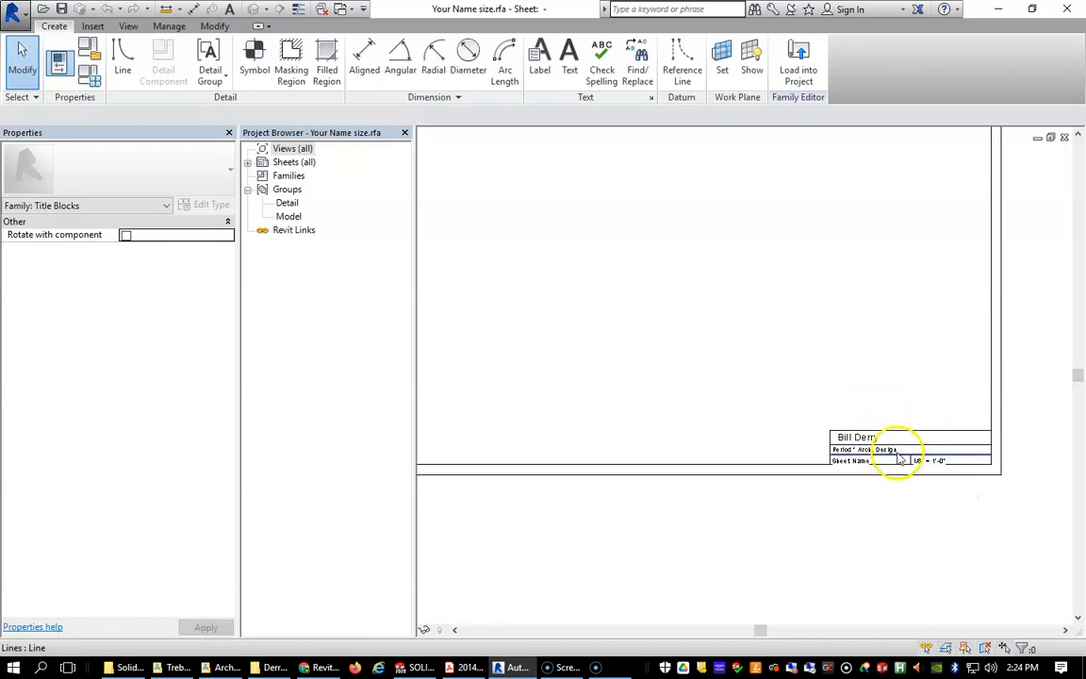
scroll(858, 434, up, 4)
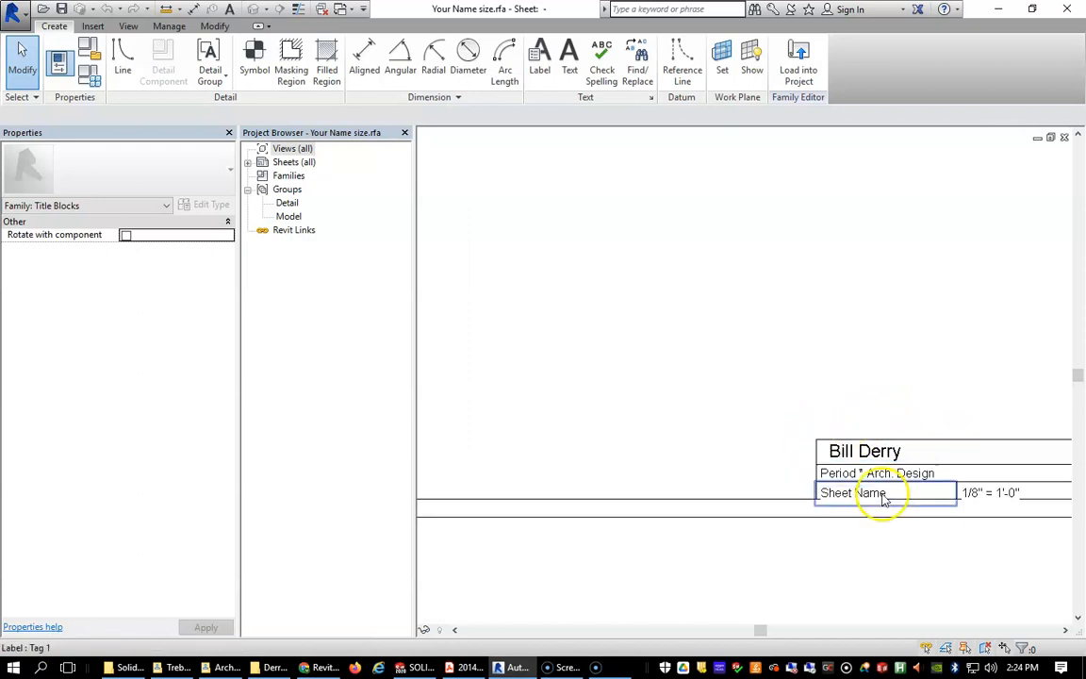
double_click(801, 419)
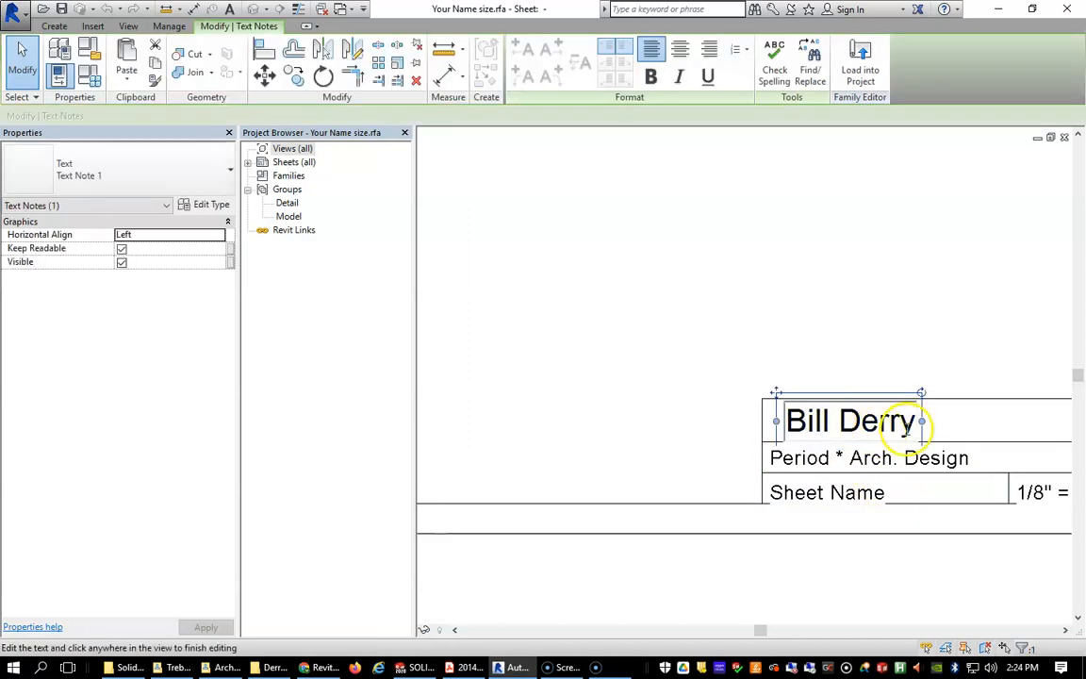
drag(912, 422, 814, 420)
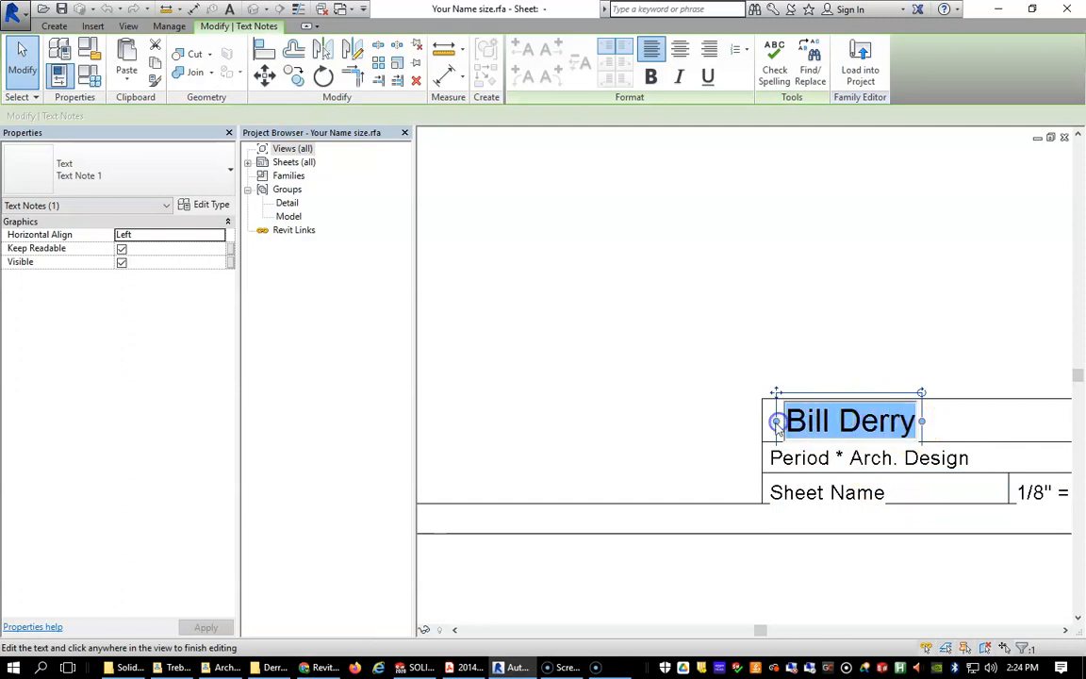
text(Willi)
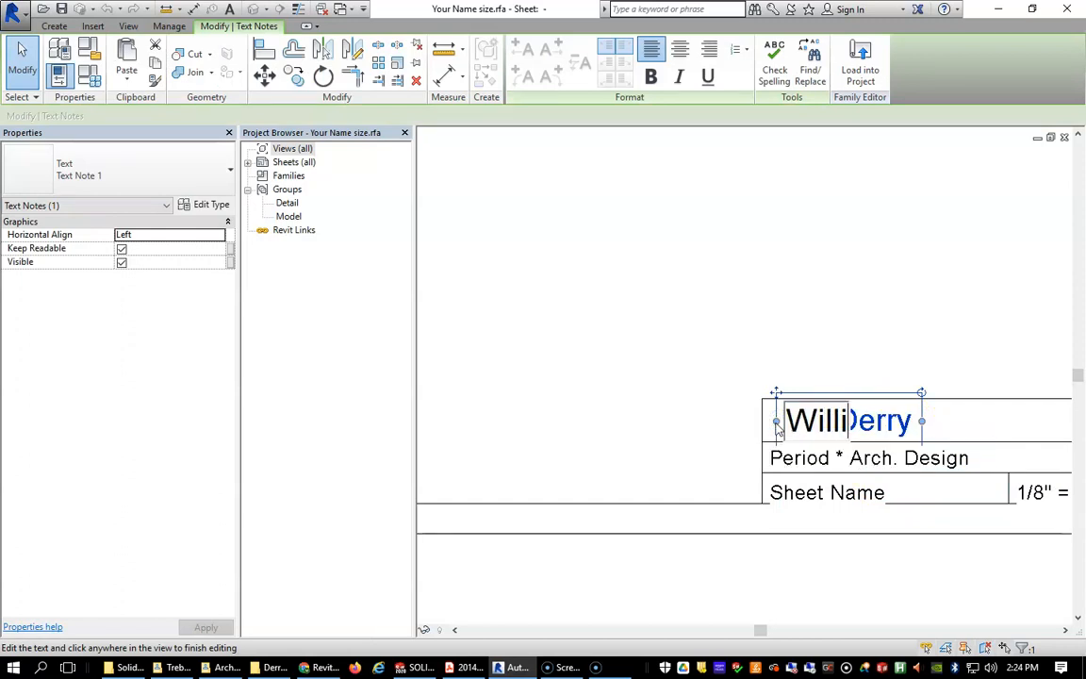
text(am Derr)
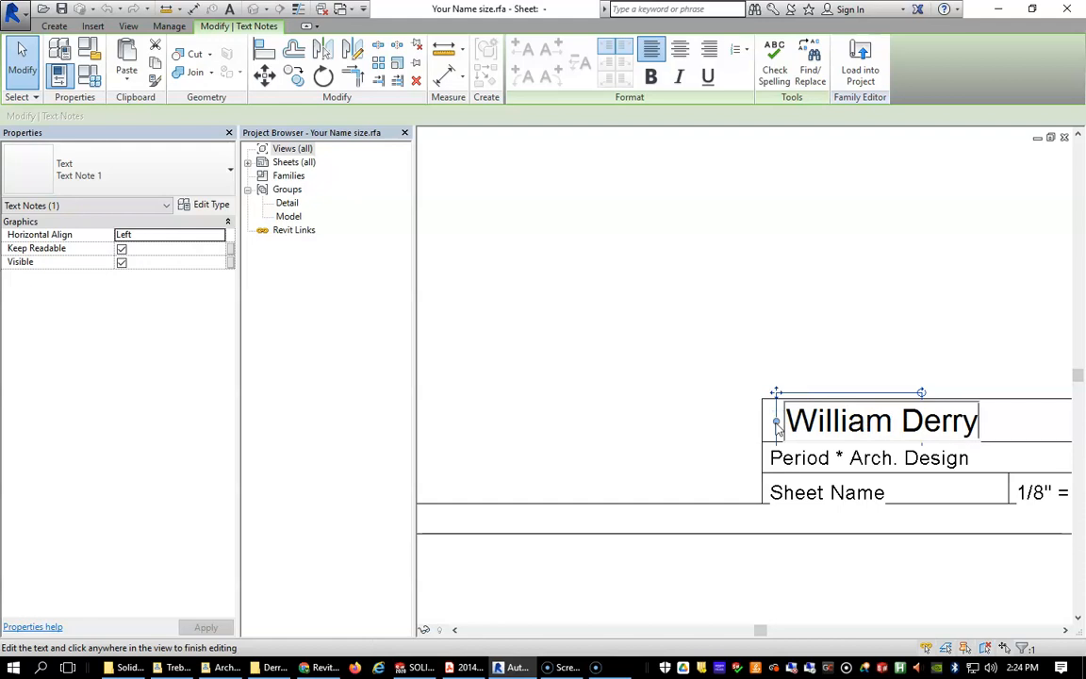
click(574, 382)
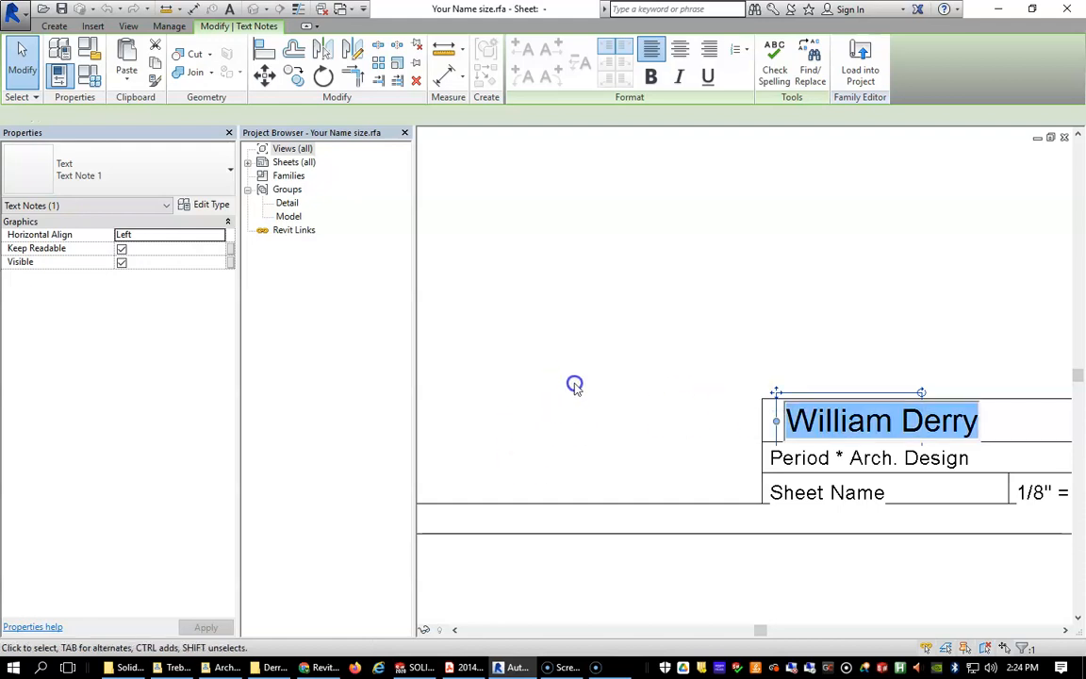
Step: Change the class line to 'Period 2 Arch. Design' and save the family
double_click(839, 459)
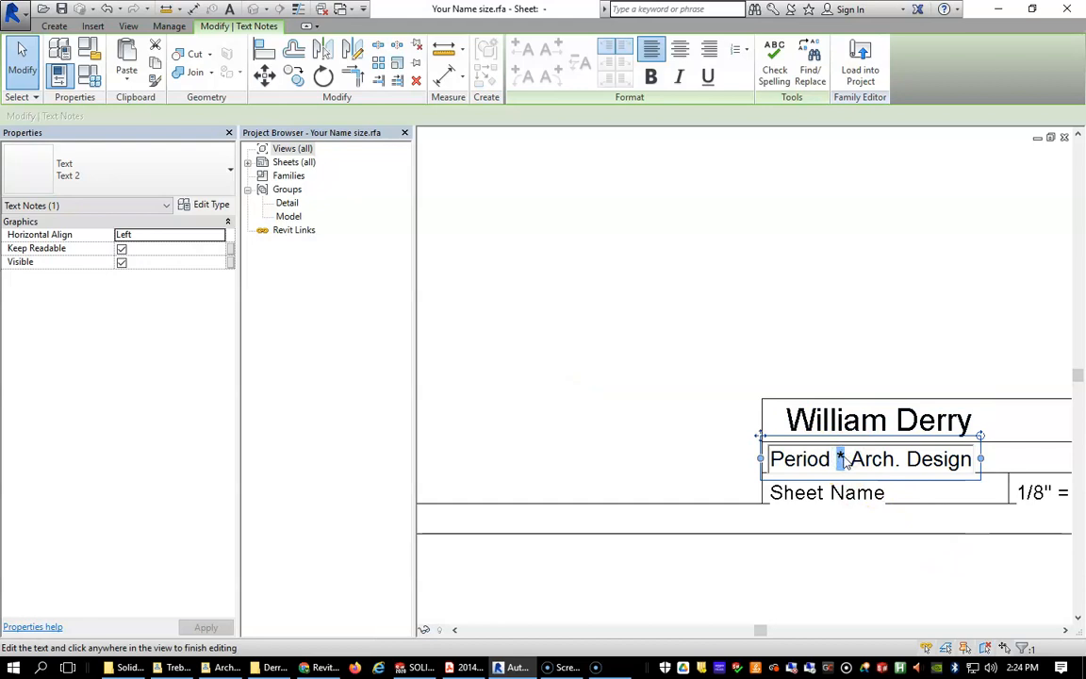
text(2)
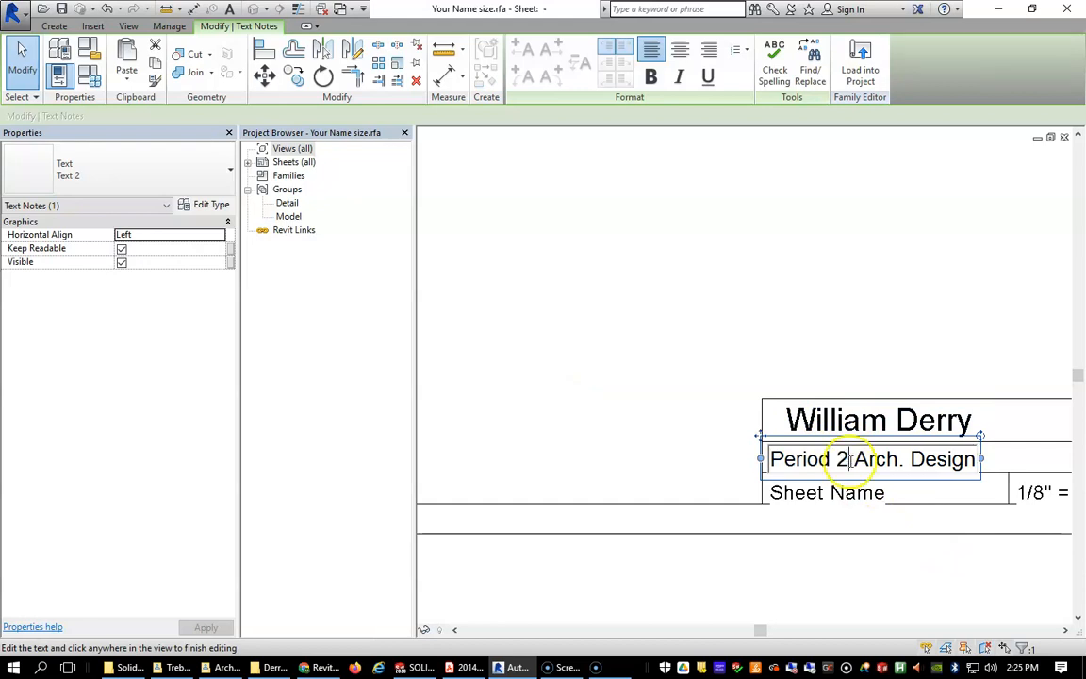
click(664, 395)
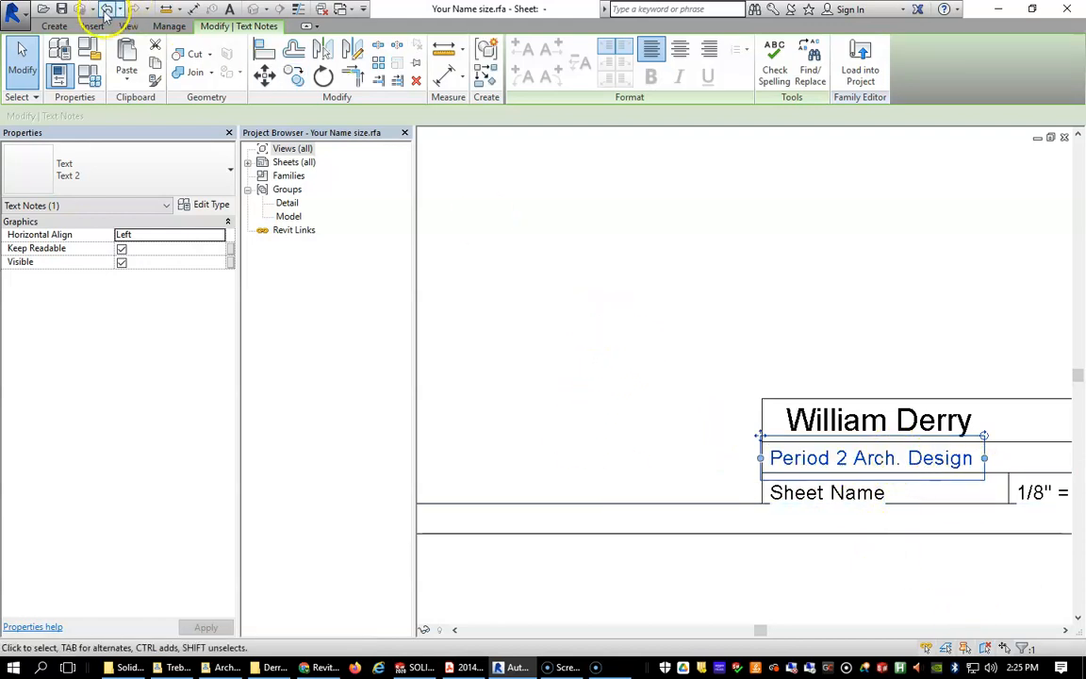
click(61, 10)
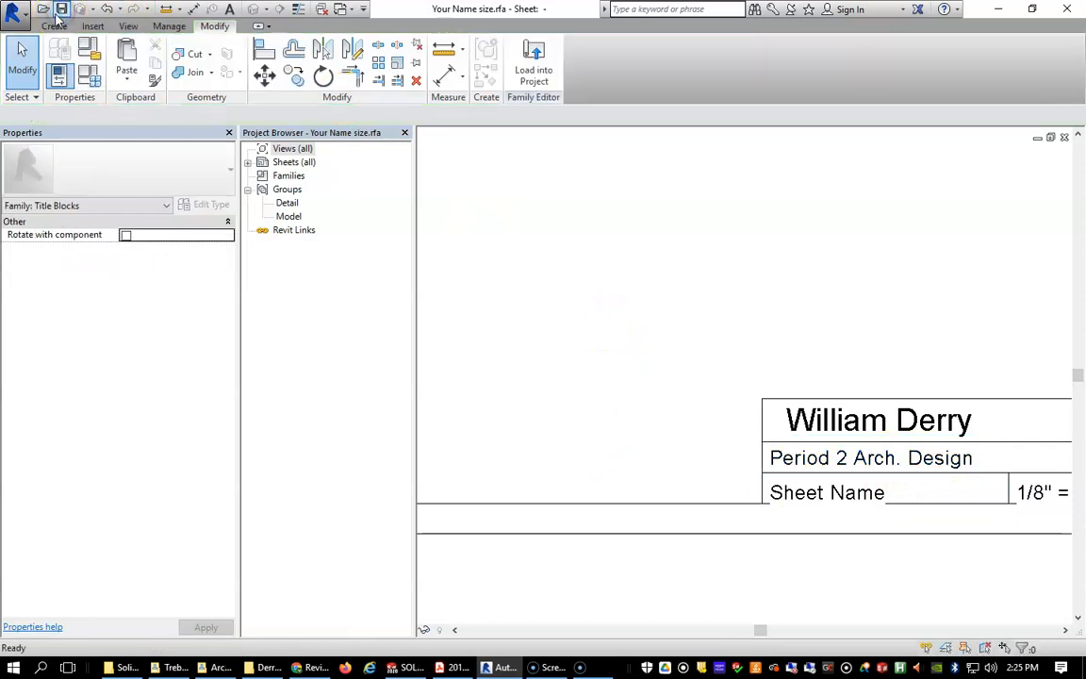
Step: Close the title block family to return to the Warren House project
click(1063, 139)
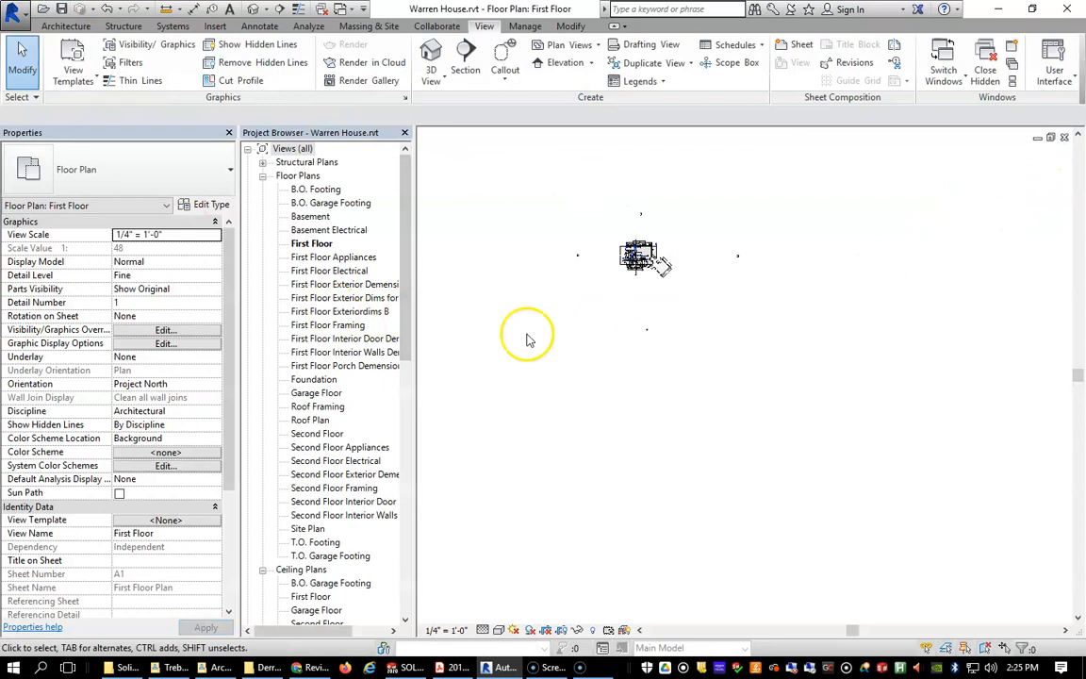
scroll(475, 323, up, 3)
scroll(528, 321, down, 5)
scroll(660, 235, down, 1)
scroll(540, 172, up, 1)
scroll(701, 330, up, 1)
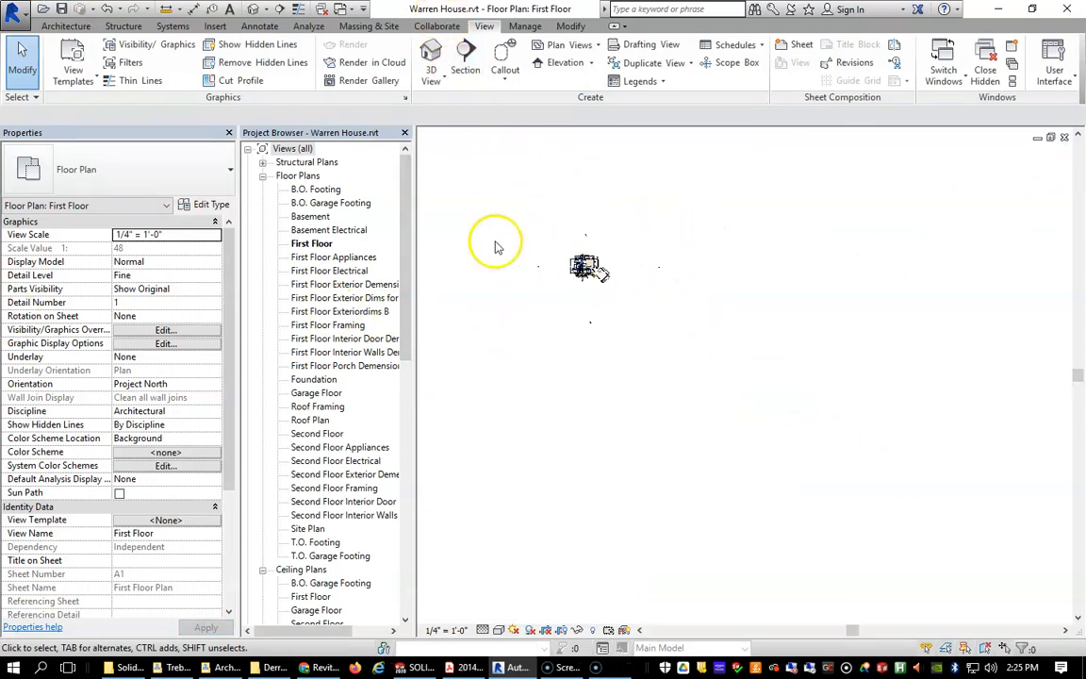
scroll(566, 249, down, 1)
scroll(637, 286, up, 4)
middle_drag(487, 219, 564, 247)
drag(404, 300, 401, 500)
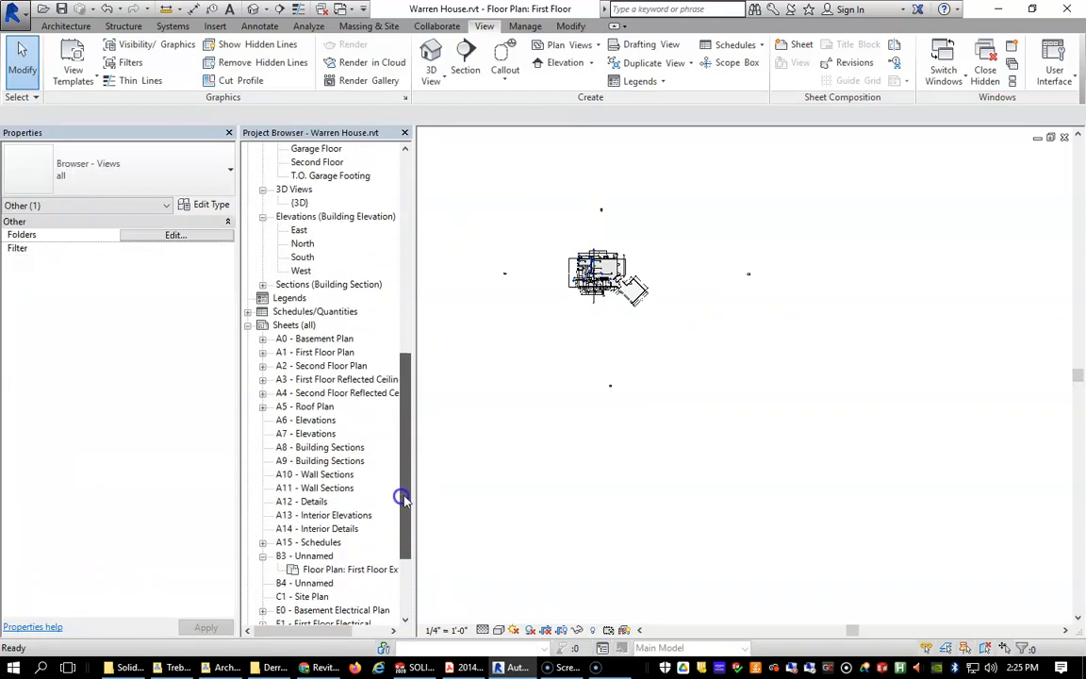
Step: Tidy the Project Browser tree and expand the Sheets (all) node
click(247, 325)
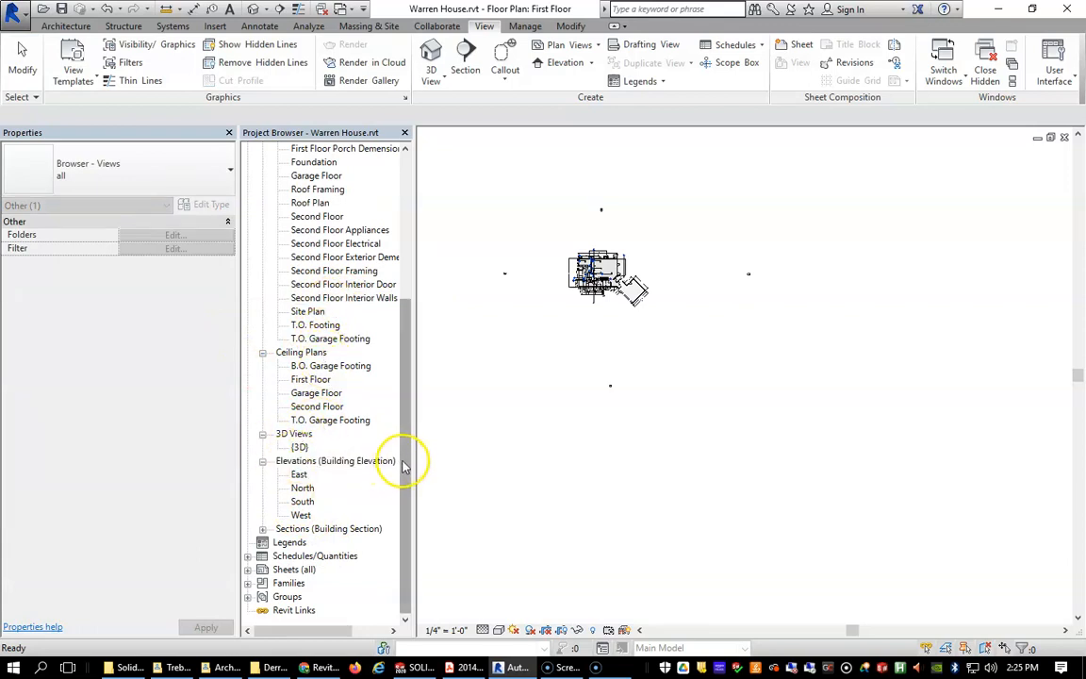
mouse_move(407, 471)
mouse_down()
mouse_move(404, 483)
mouse_move(393, 370)
mouse_move(418, 478)
mouse_up()
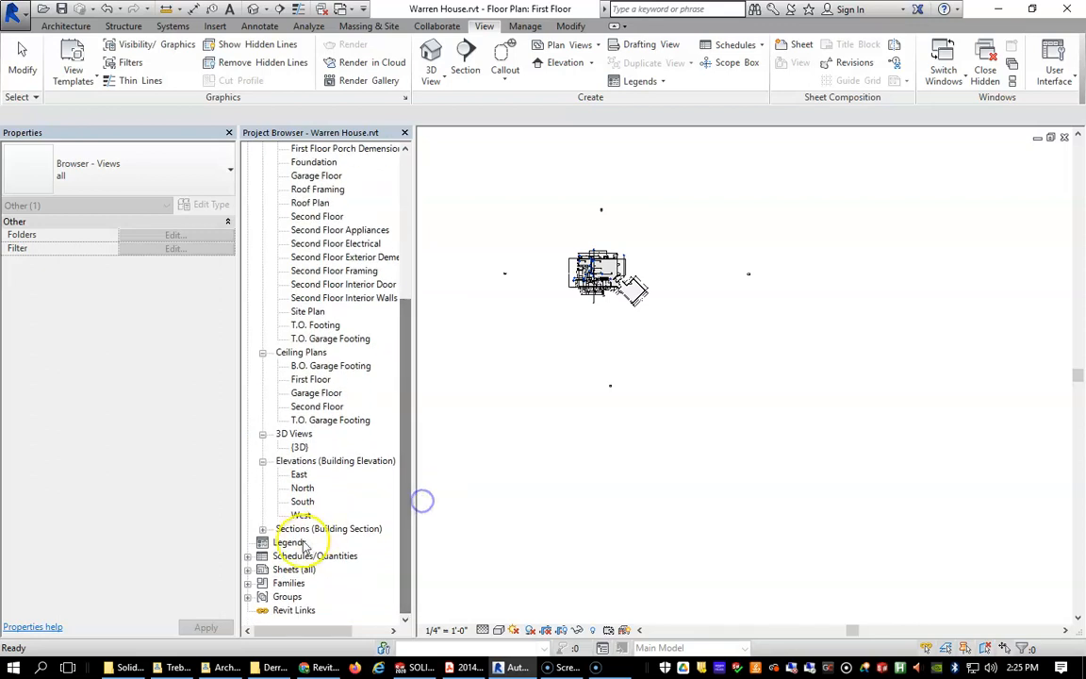
click(262, 528)
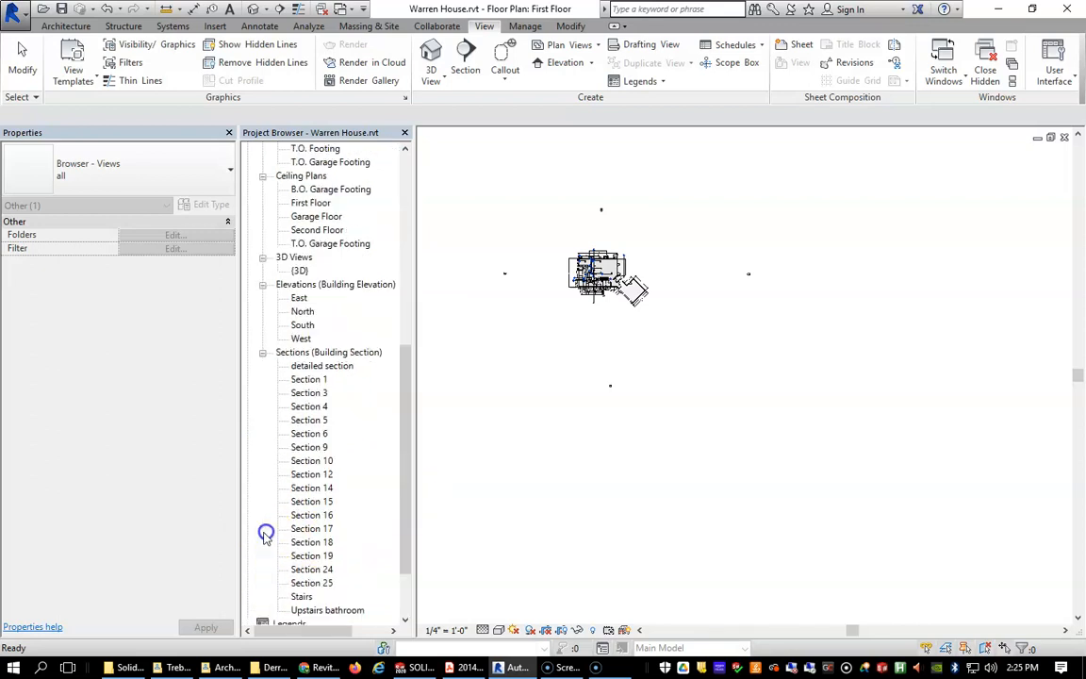
click(262, 355)
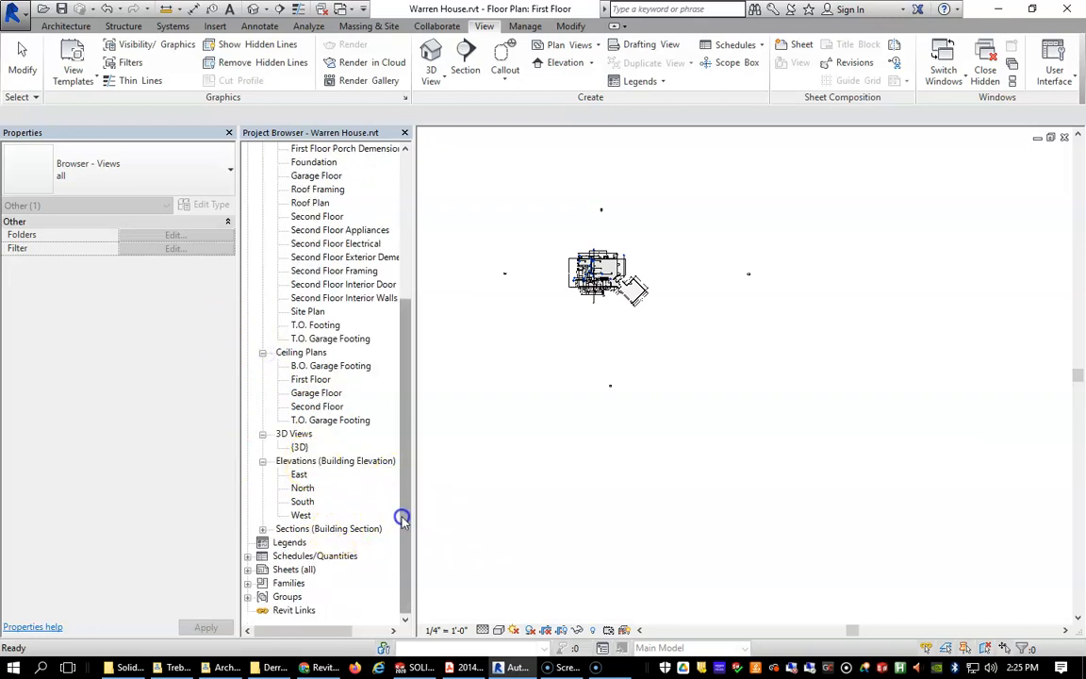
click(248, 570)
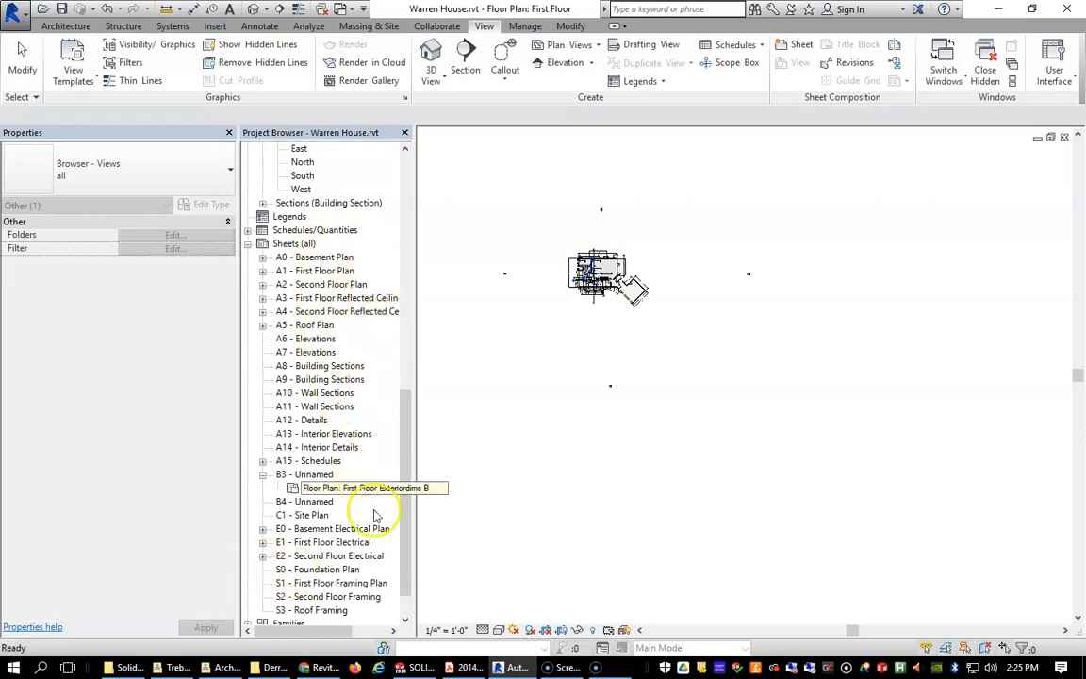
mouse_move(327, 667)
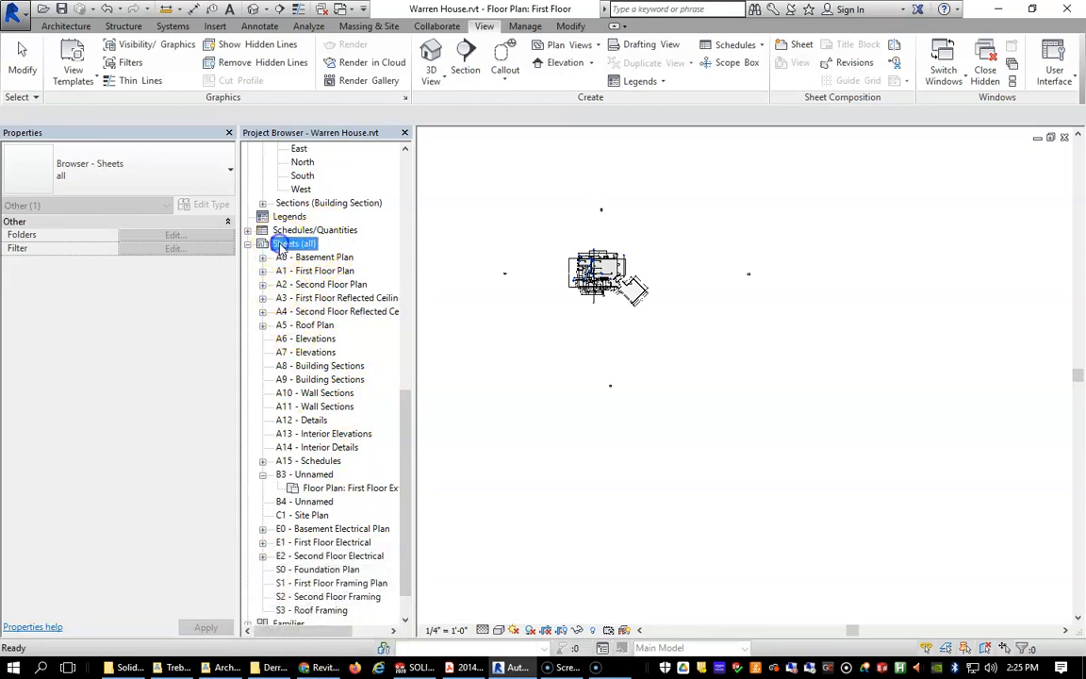
Step: Start a new sheet from Sheets (all) and choose to load a title block family
right_click(280, 247)
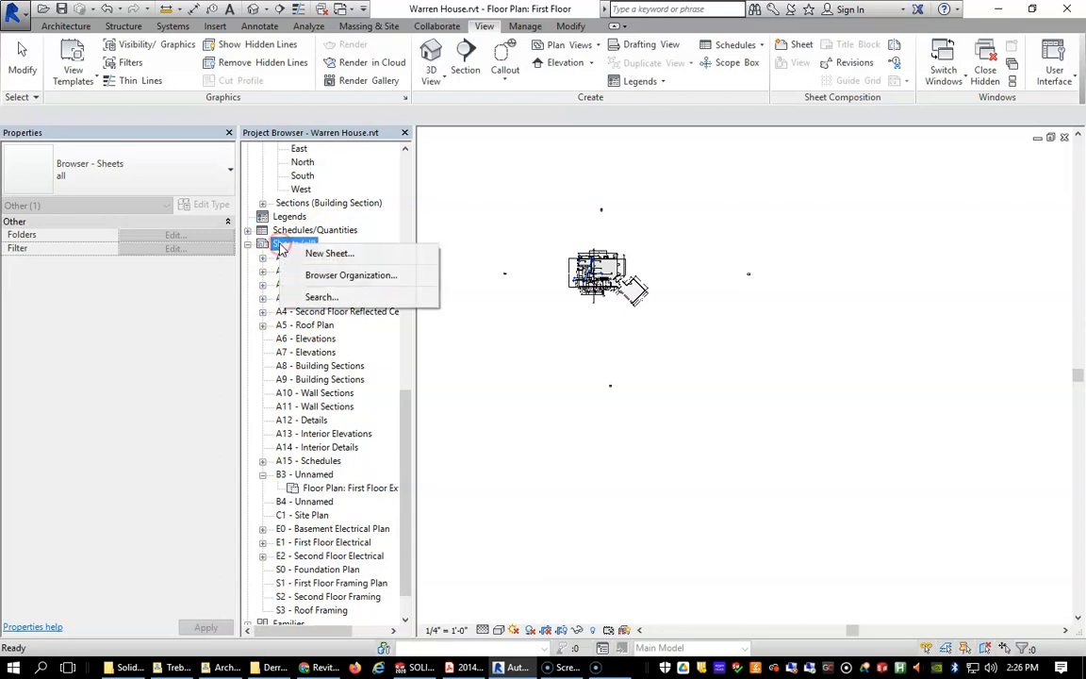
click(311, 253)
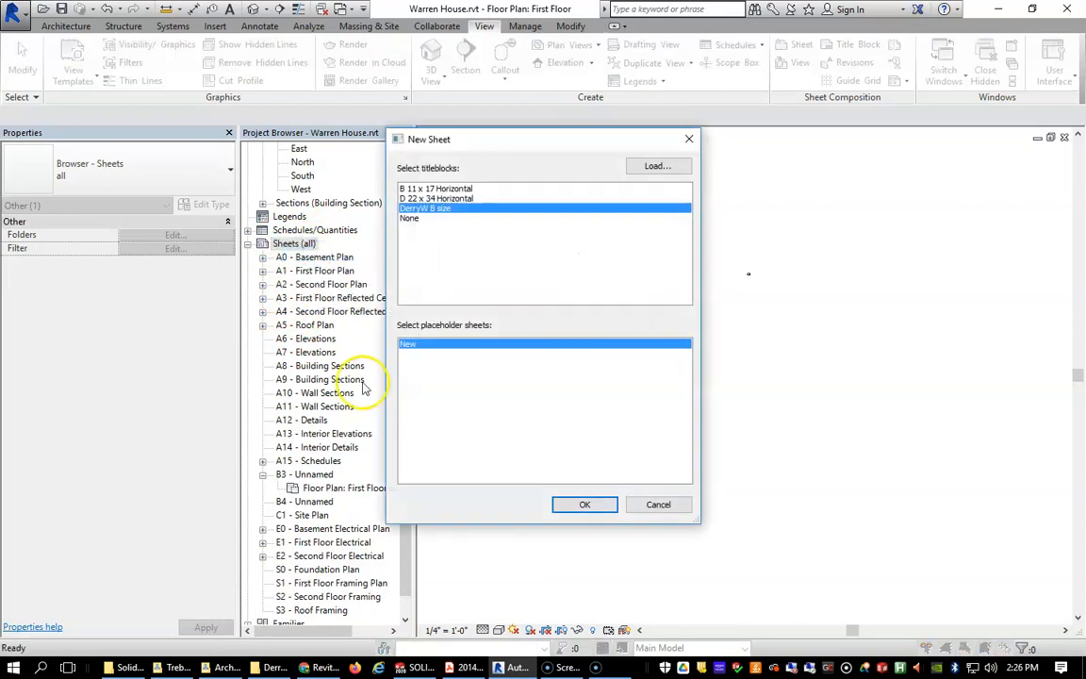
click(657, 166)
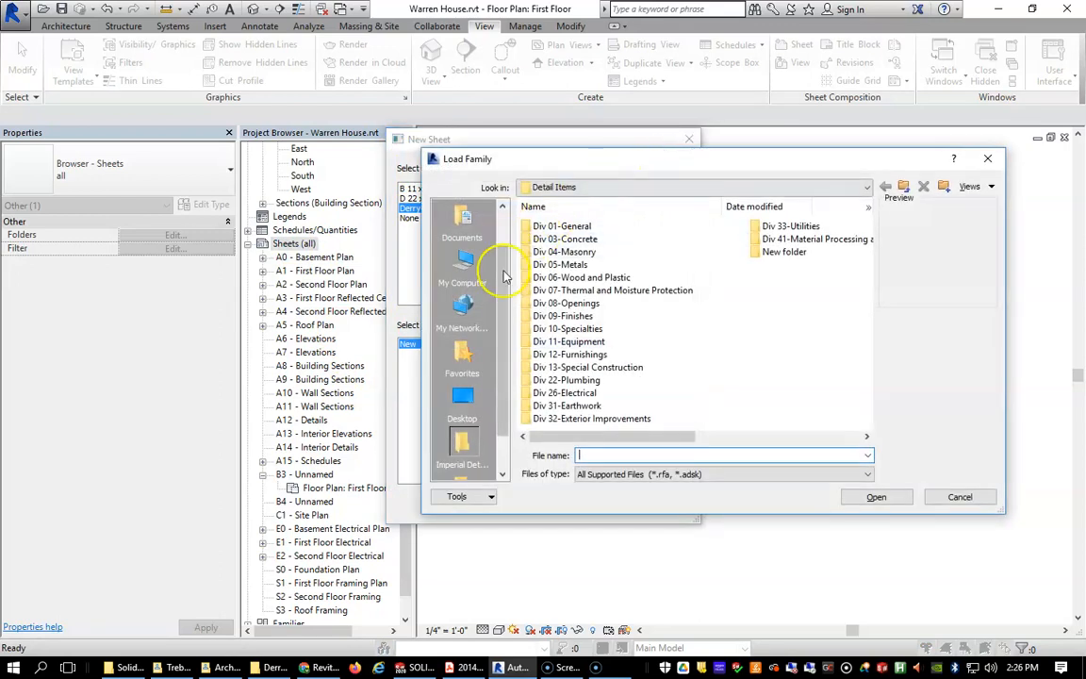
Step: Load Your Name size.rfa from T: > STUDENTFOLDERS > student folder > Arch Design
click(462, 259)
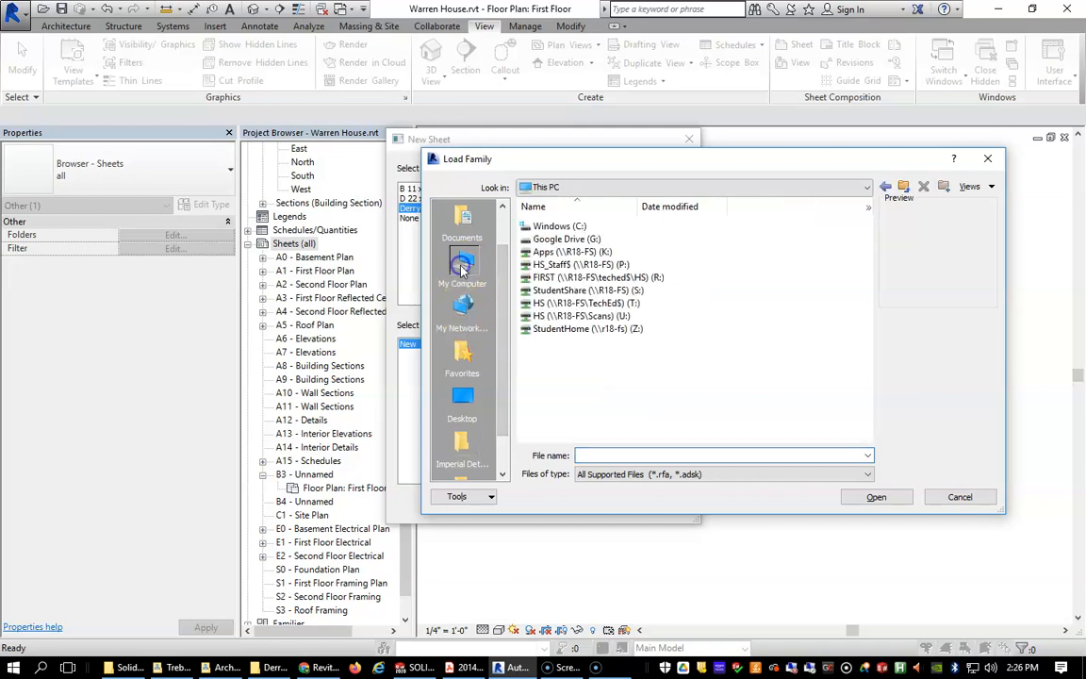
double_click(570, 304)
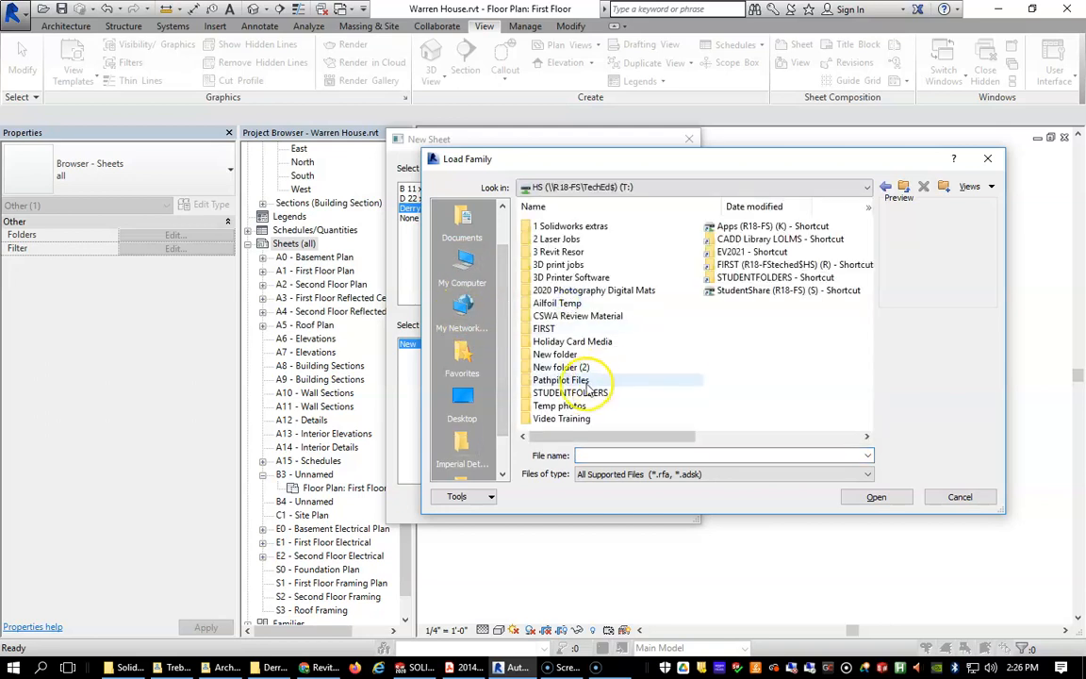
double_click(556, 379)
scroll(572, 322, down, 4)
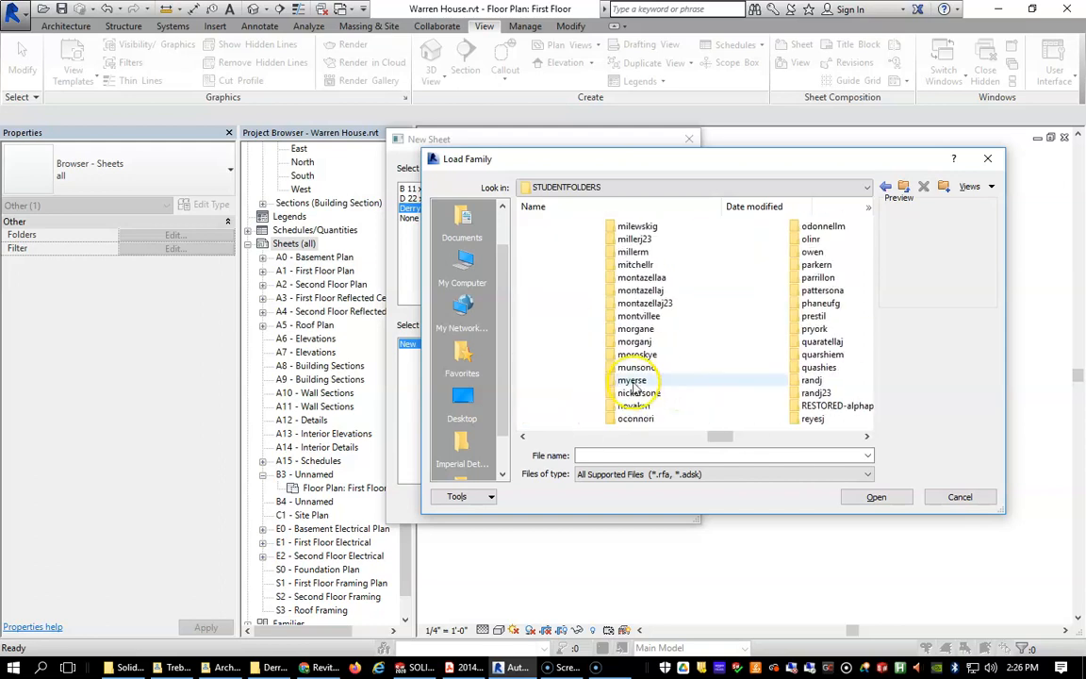
double_click(584, 367)
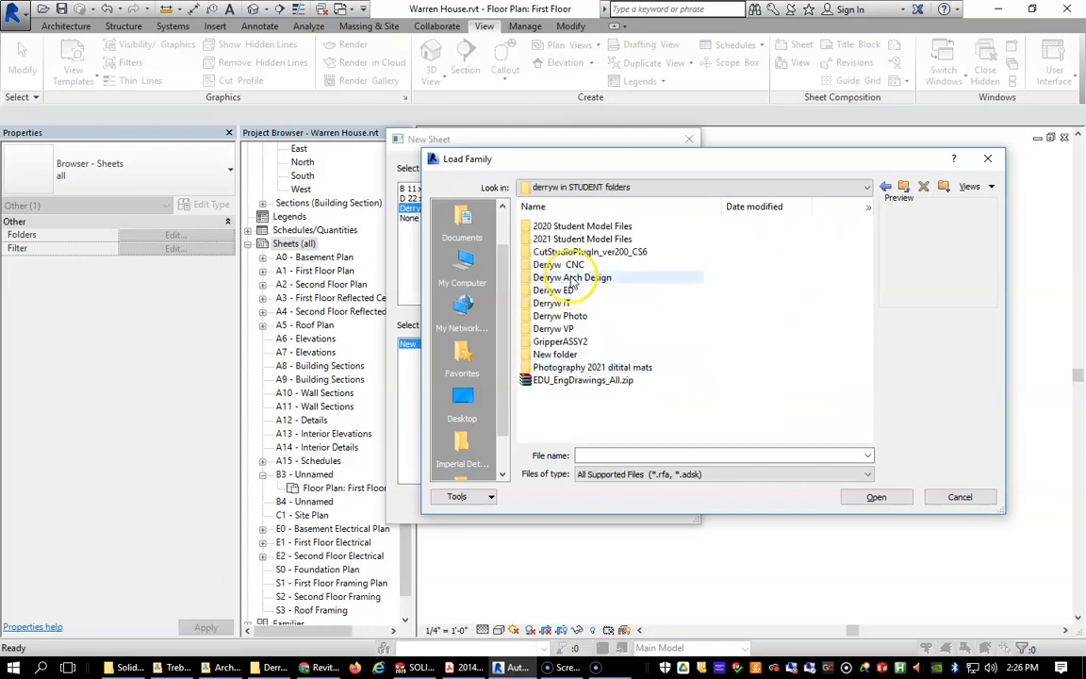
double_click(568, 277)
click(566, 251)
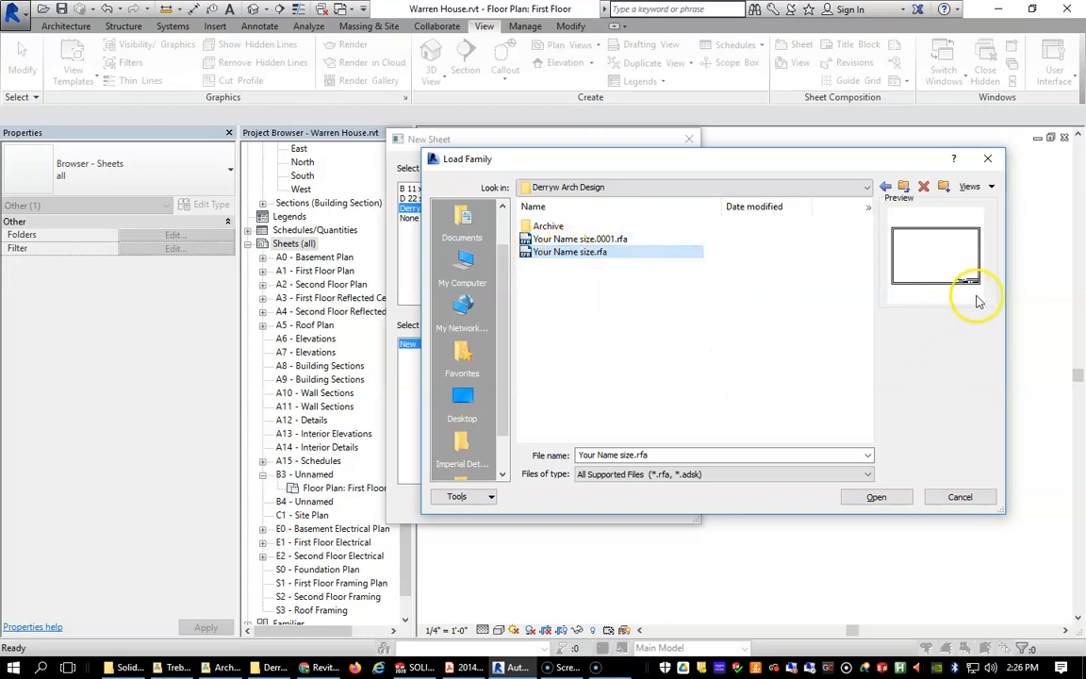
click(611, 291)
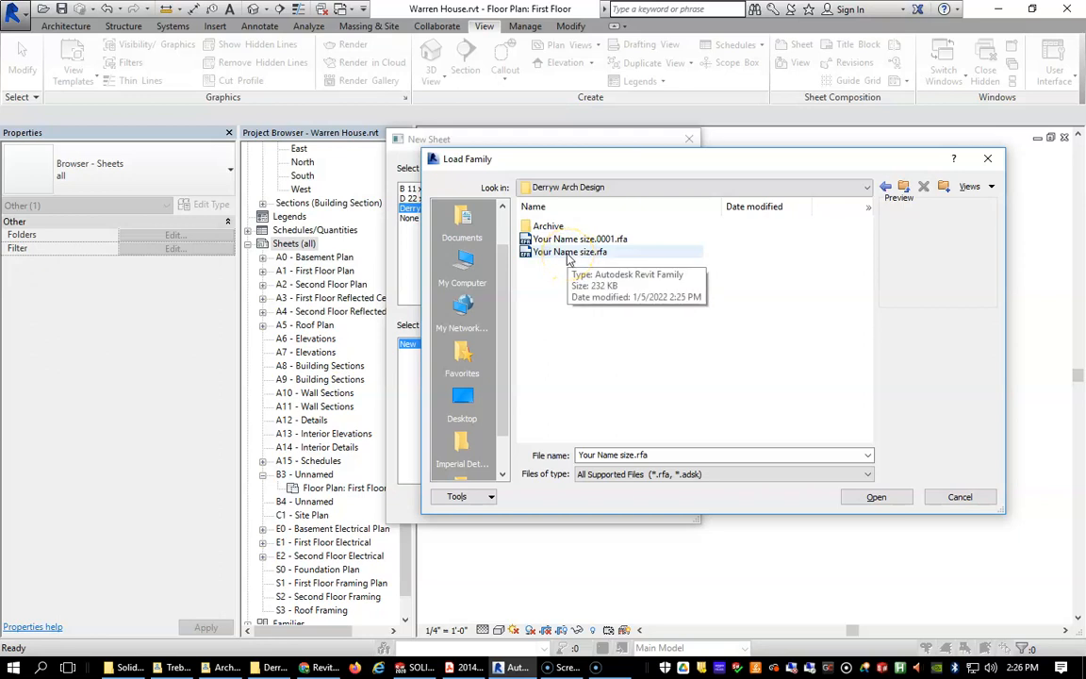
double_click(569, 253)
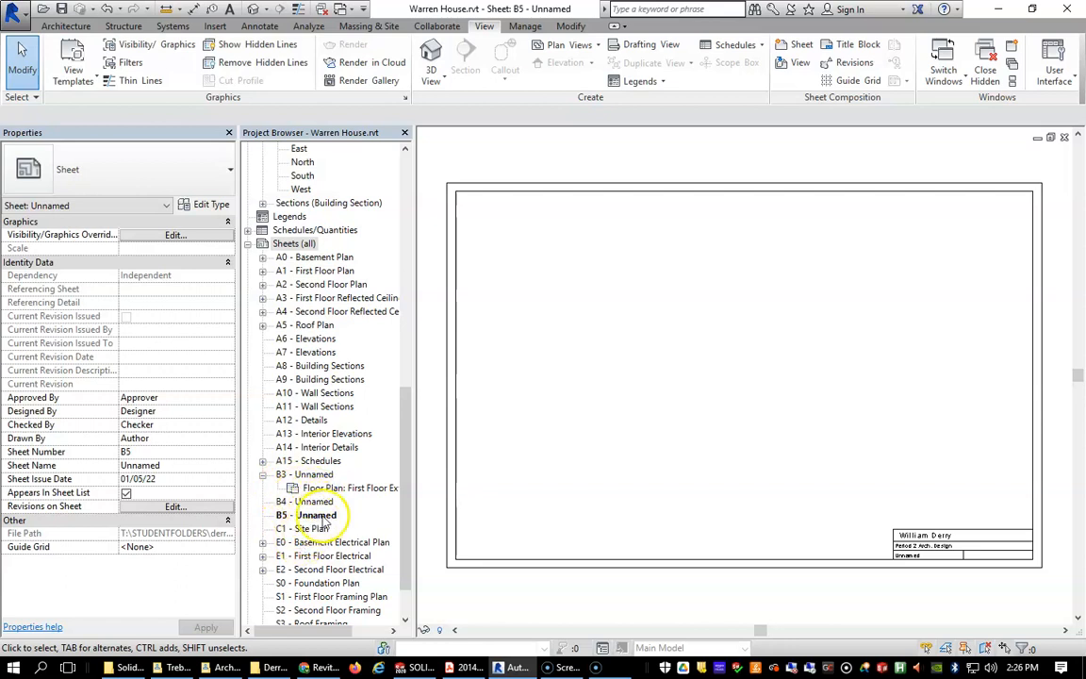
Step: Create sheet B5 with the Your Name size title block and zoom in to check it
double_click(927, 538)
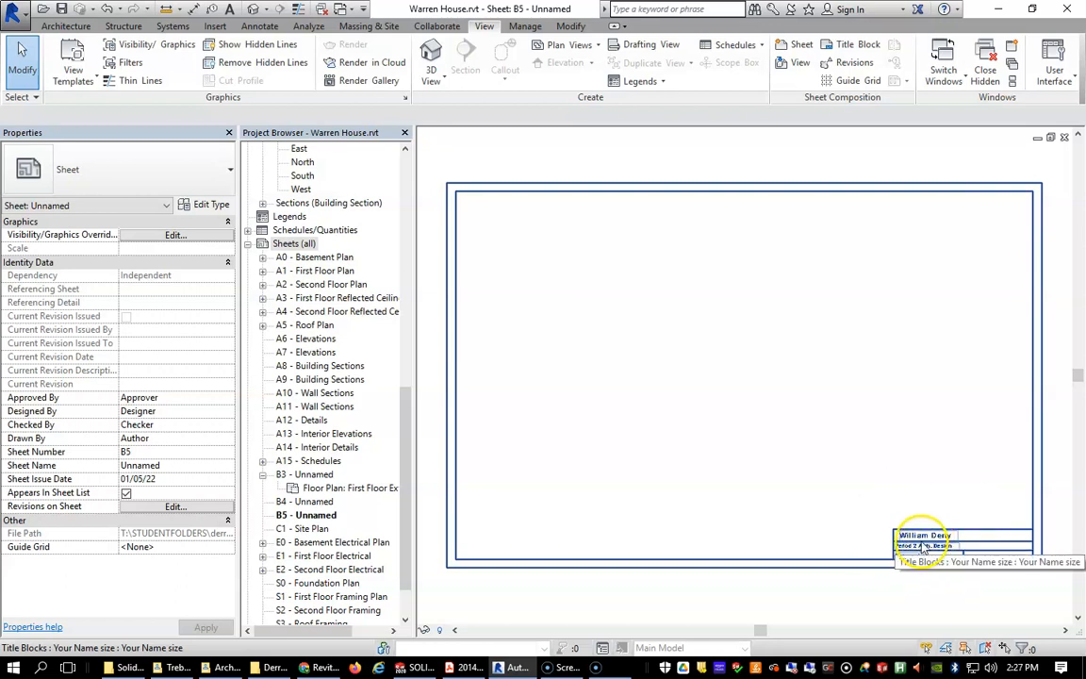
scroll(924, 548, down, 1)
scroll(924, 551, up, 5)
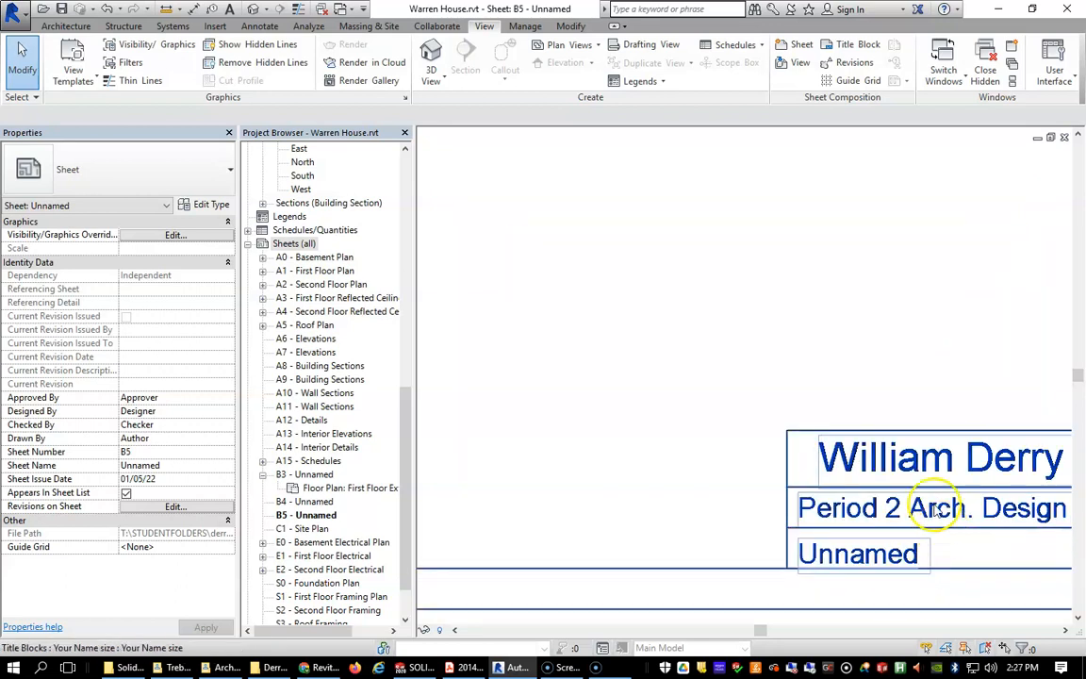
scroll(976, 512, down, 3)
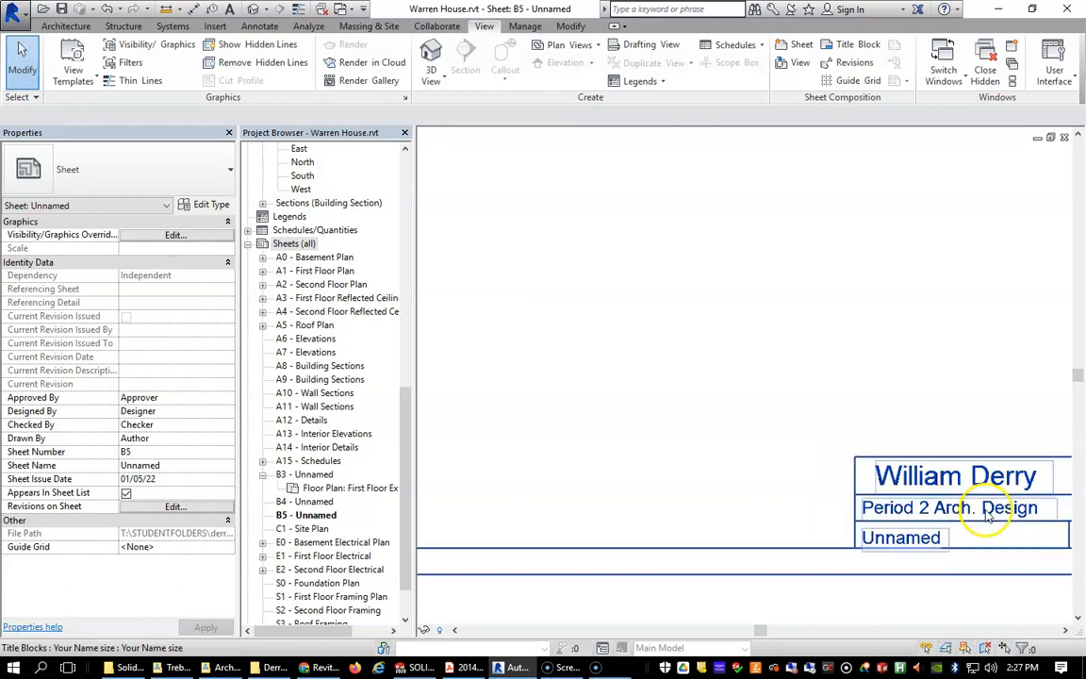
scroll(989, 511, down, 3)
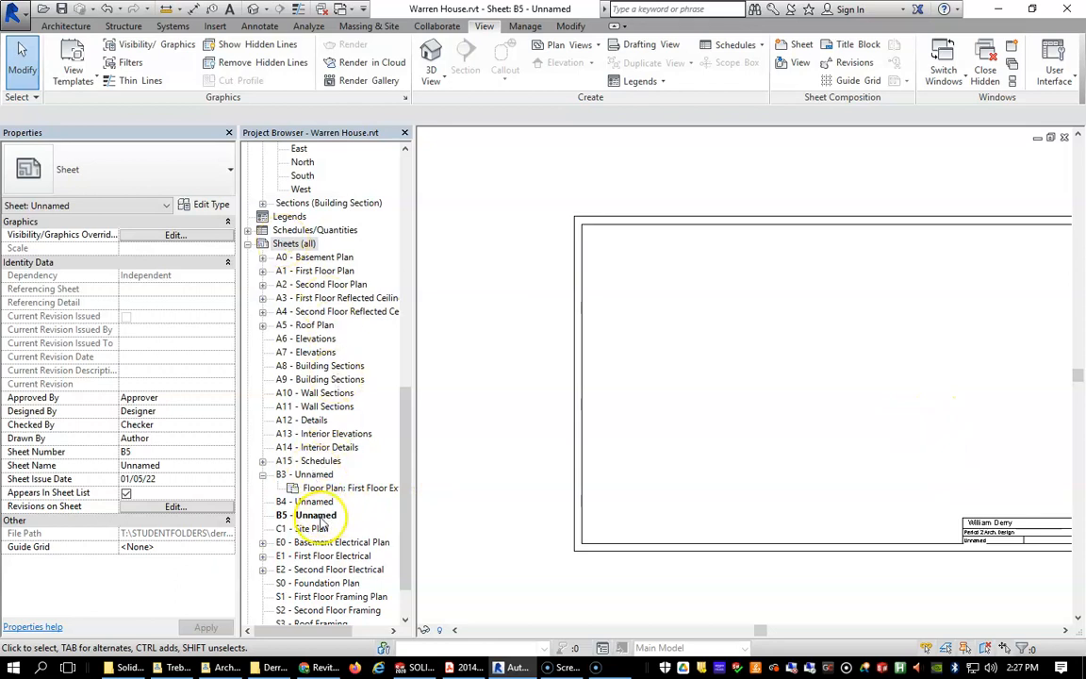
Step: Renumber sheet B5 to 'B5 First Floor', leaving its name Unnamed
right_click(337, 516)
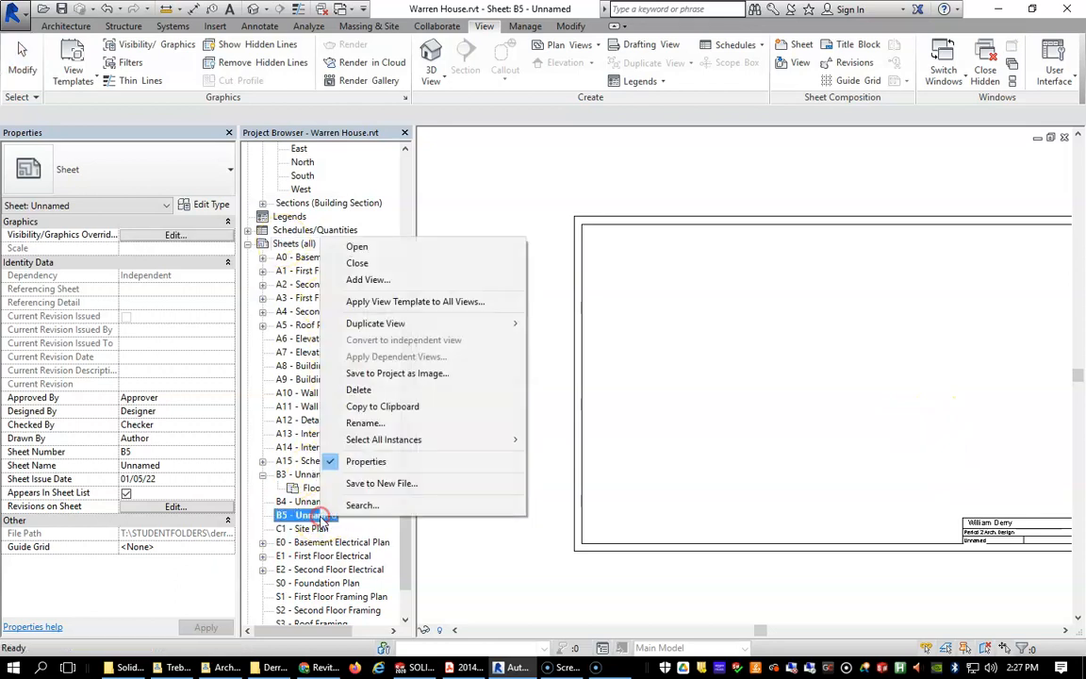
click(375, 424)
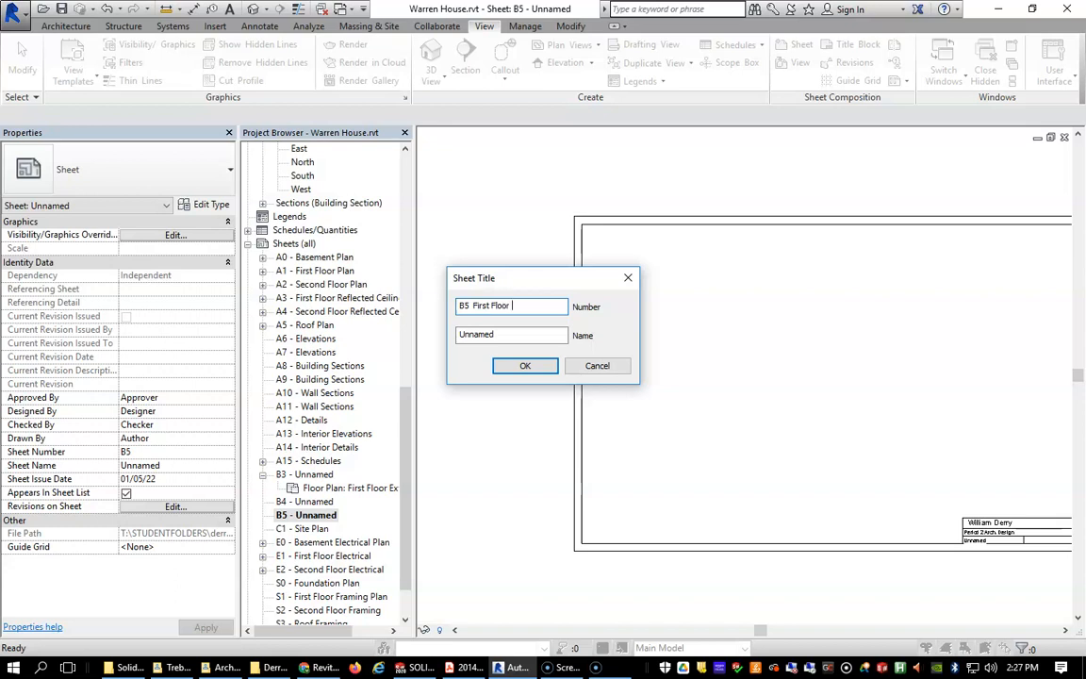
click(525, 366)
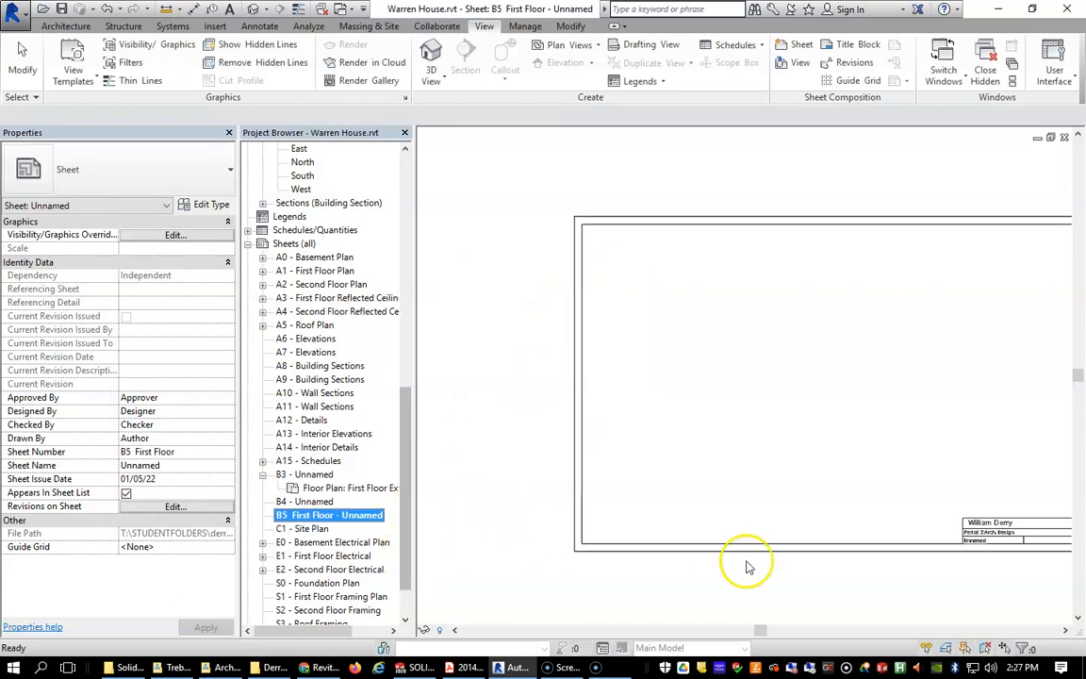
Step: Delete the duplicate exterior dimensions plan and the First Floor Exteriordims B view
scroll(811, 504, down, 1)
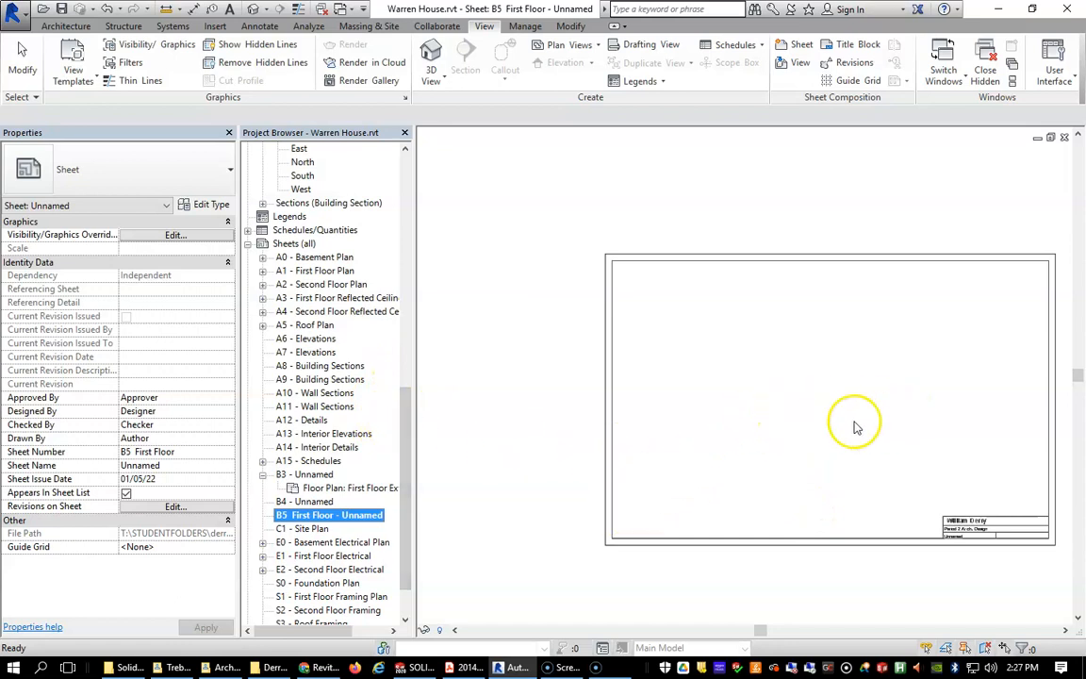
drag(407, 474, 409, 227)
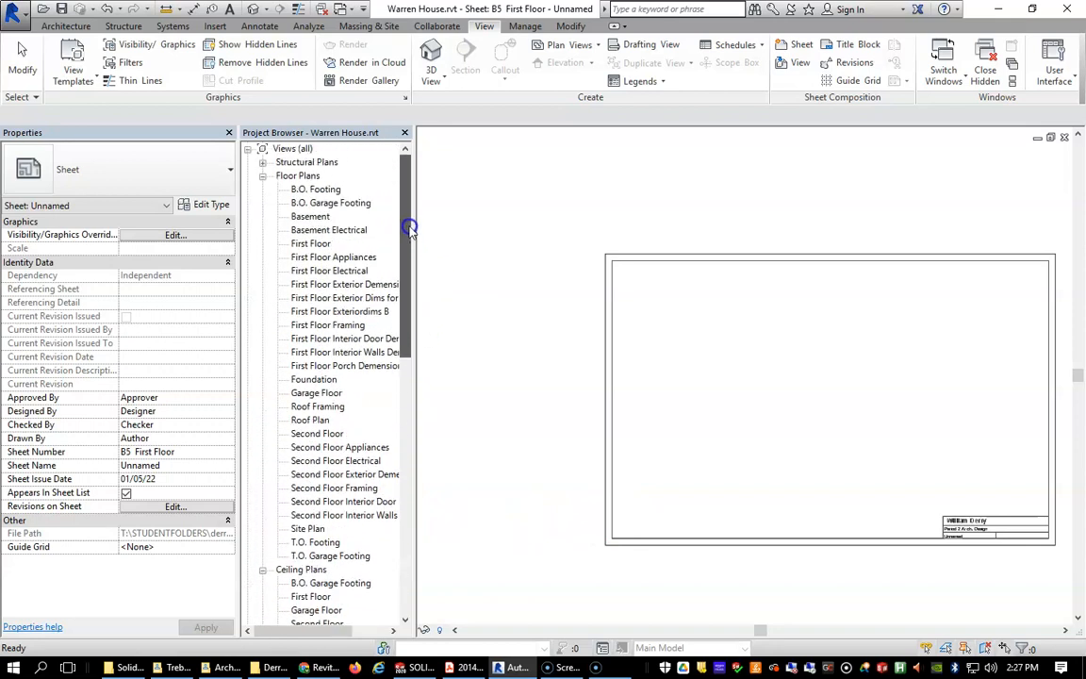
click(323, 286)
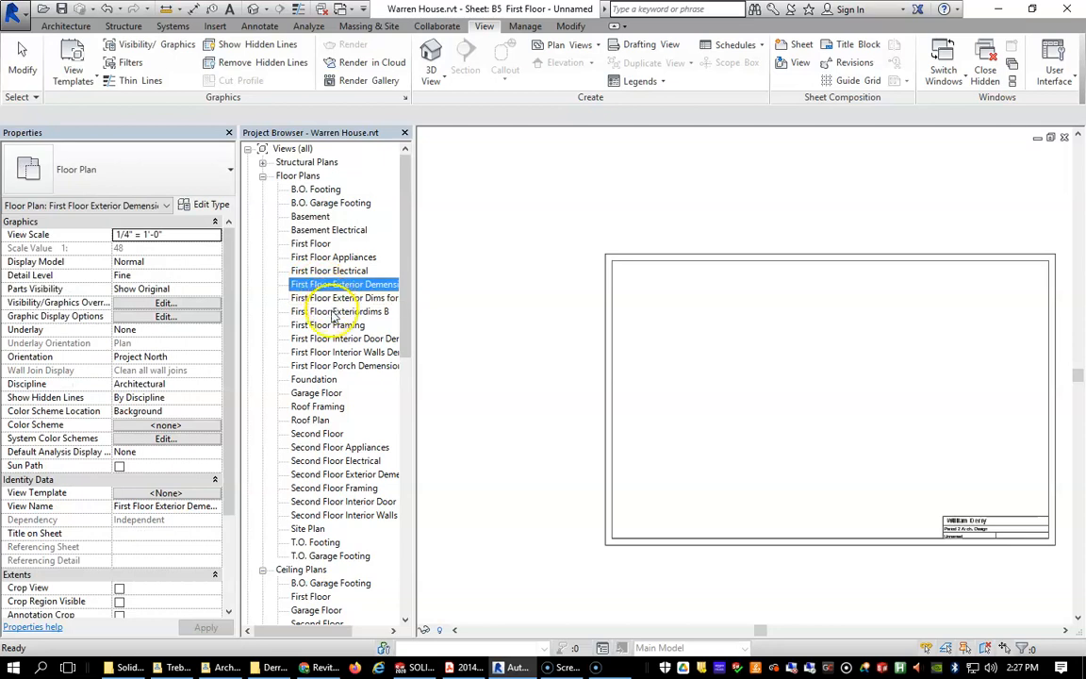
click(326, 297)
right_click(339, 297)
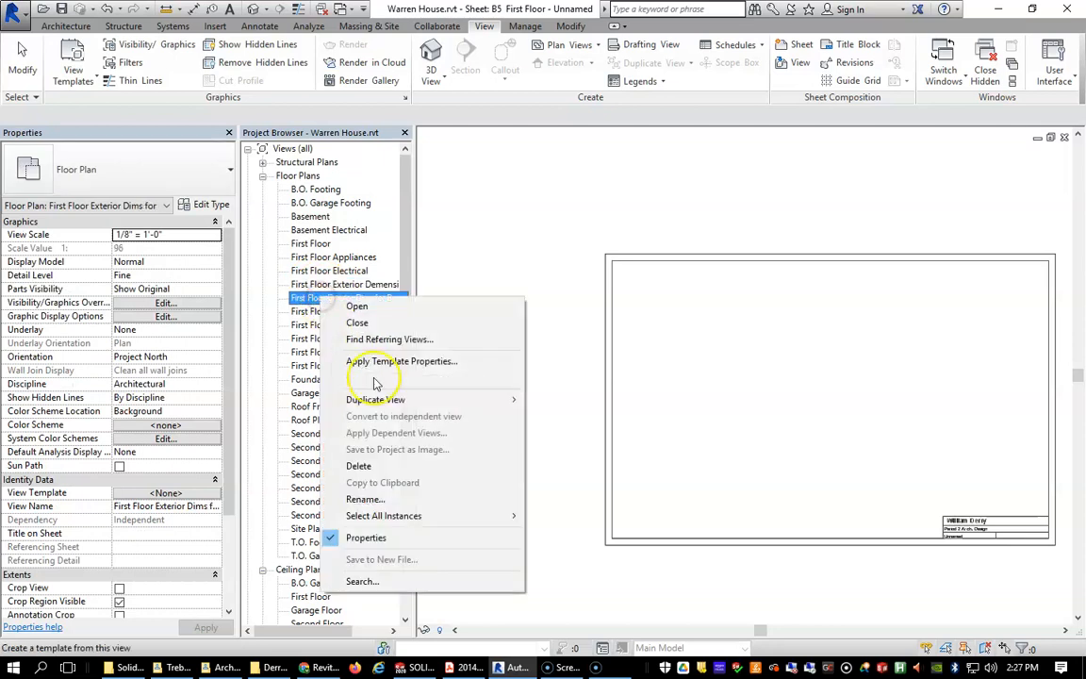
click(360, 465)
click(350, 298)
right_click(350, 298)
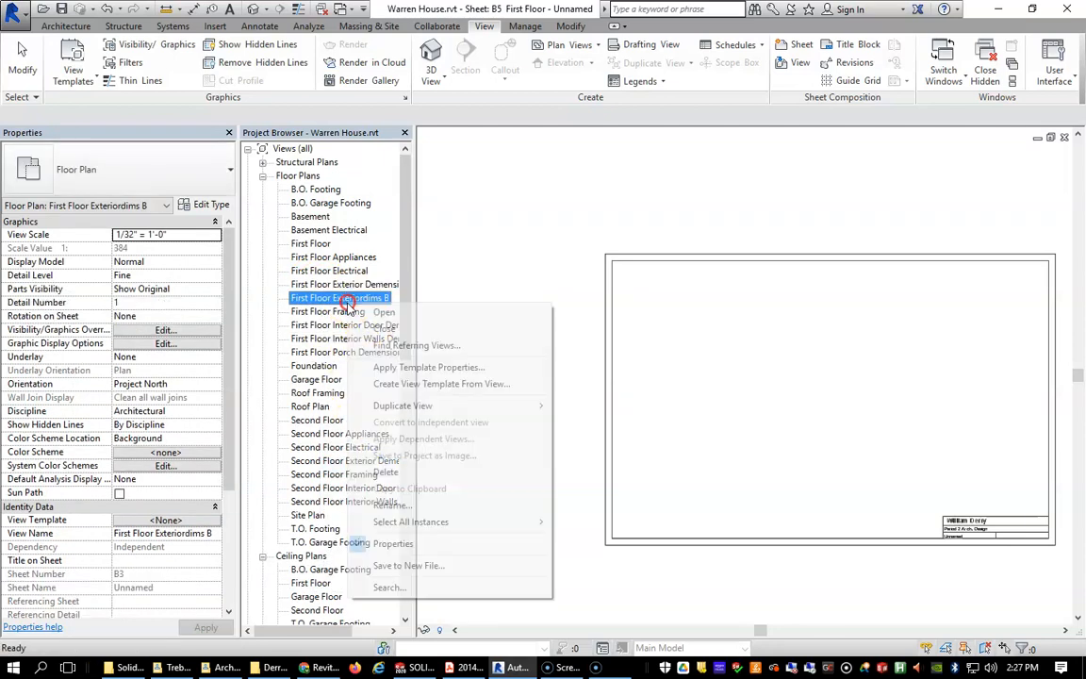
click(387, 472)
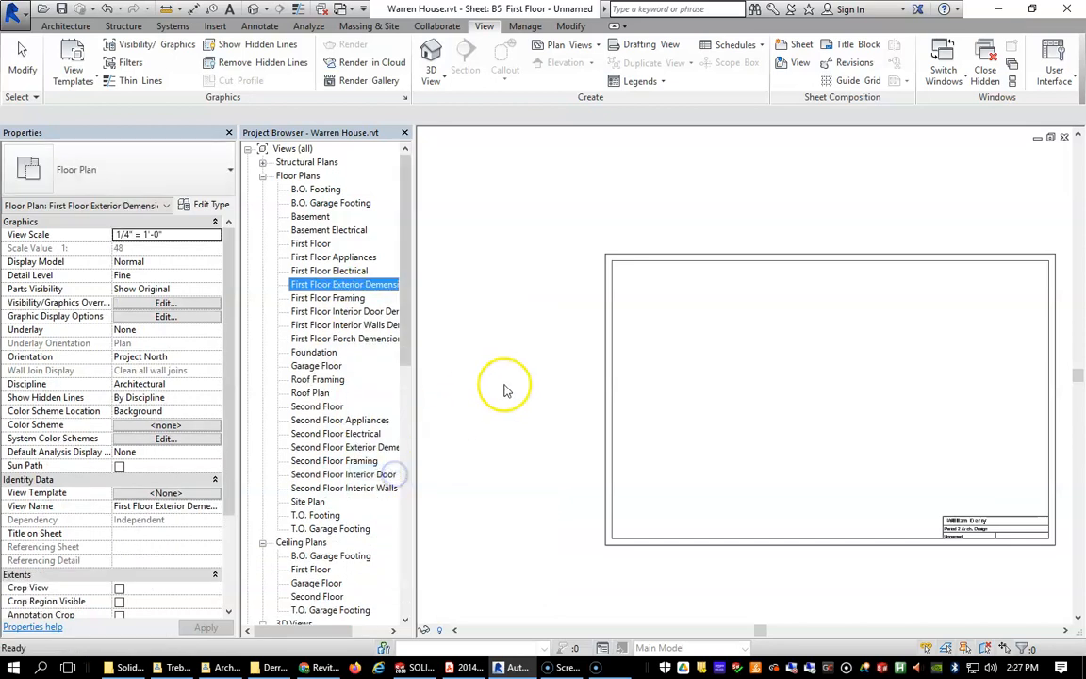
Step: Open the First Floor Exterior Demensions floor plan and adjust the view
double_click(345, 286)
scroll(594, 226, up, 2)
scroll(610, 250, up, 2)
scroll(649, 267, down, 2)
scroll(654, 273, up, 2)
scroll(649, 272, down, 1)
middle_drag(668, 297, 705, 338)
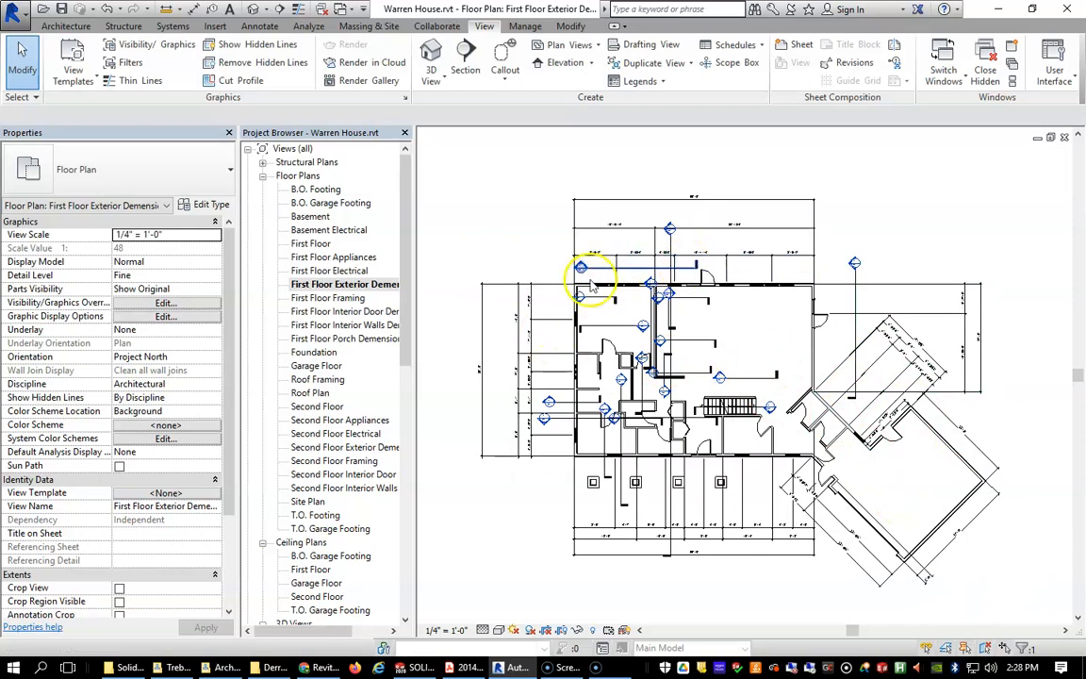
Step: Duplicate the exterior dimensions floor plan with its detailing
right_click(356, 287)
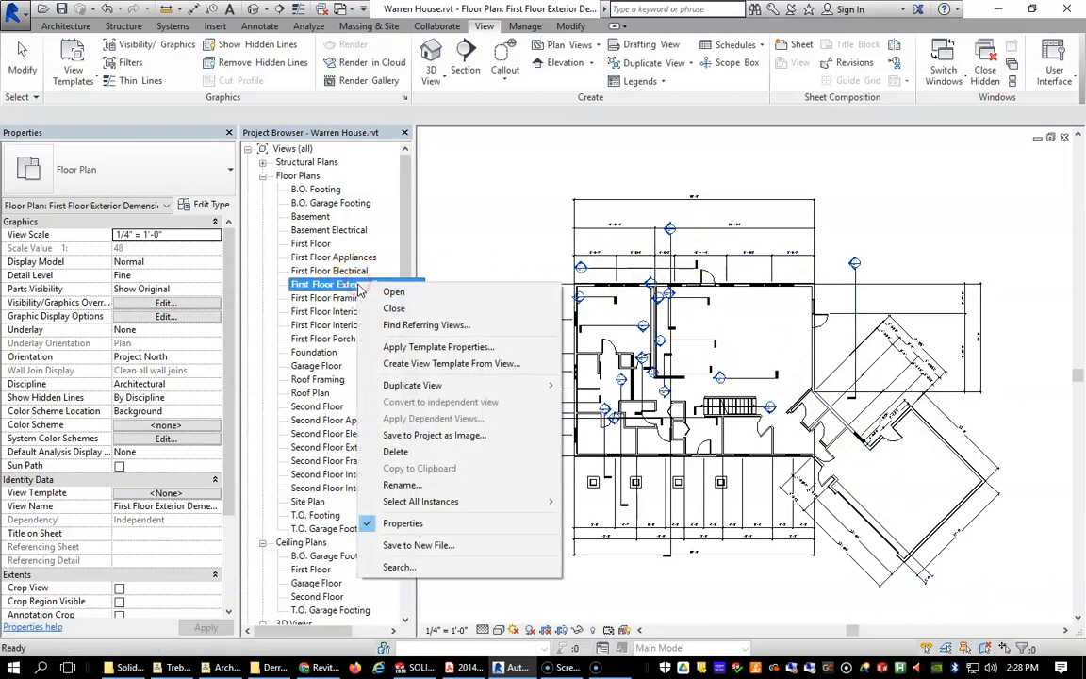
mouse_move(420, 385)
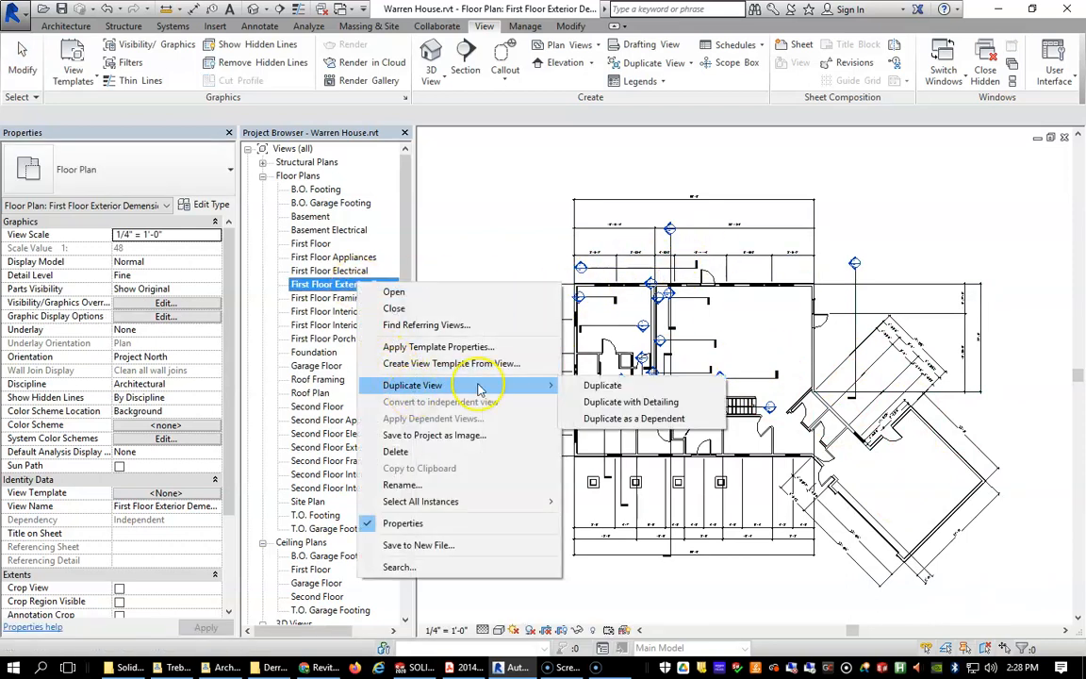
click(625, 403)
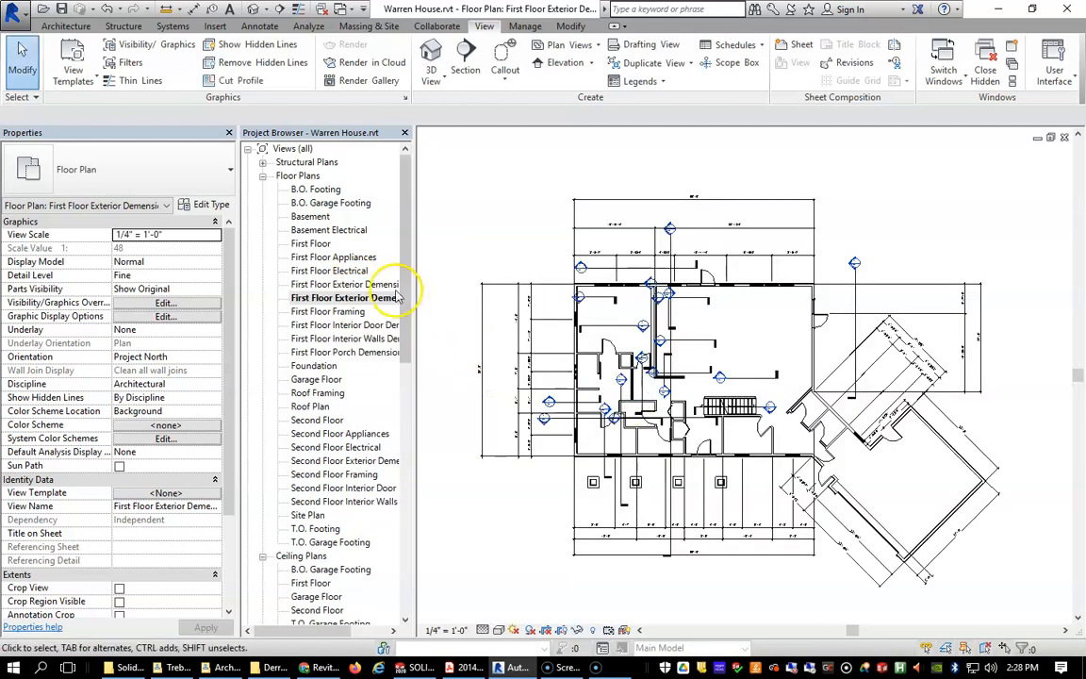
Step: Rename the duplicated plan to 'First Floor w dims'
click(388, 297)
right_click(379, 299)
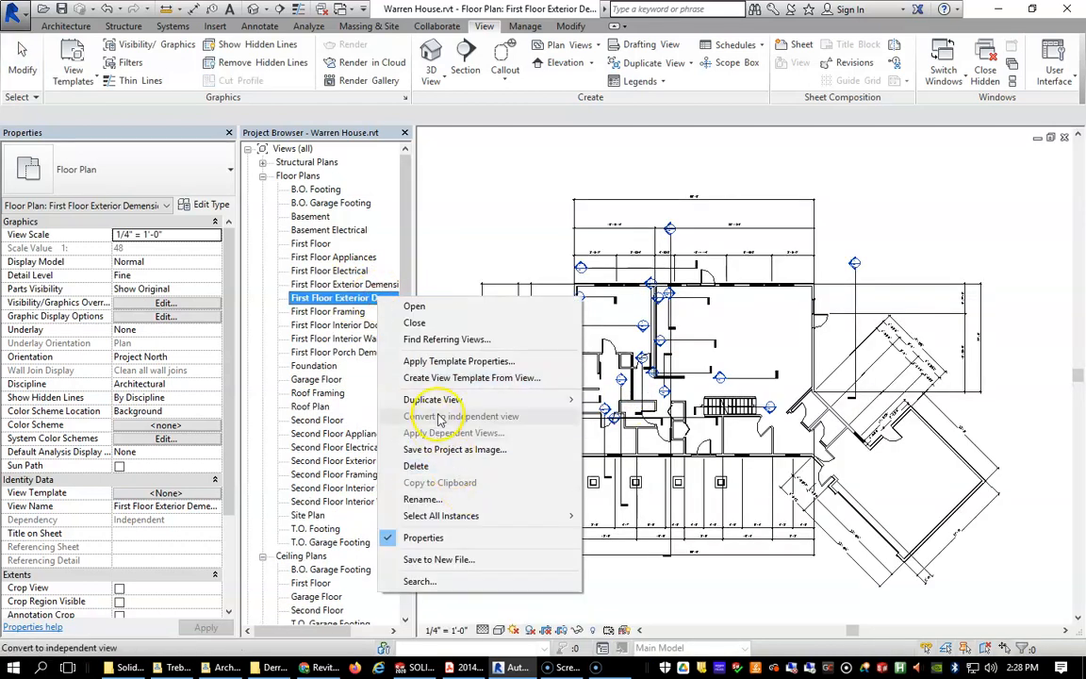
click(421, 498)
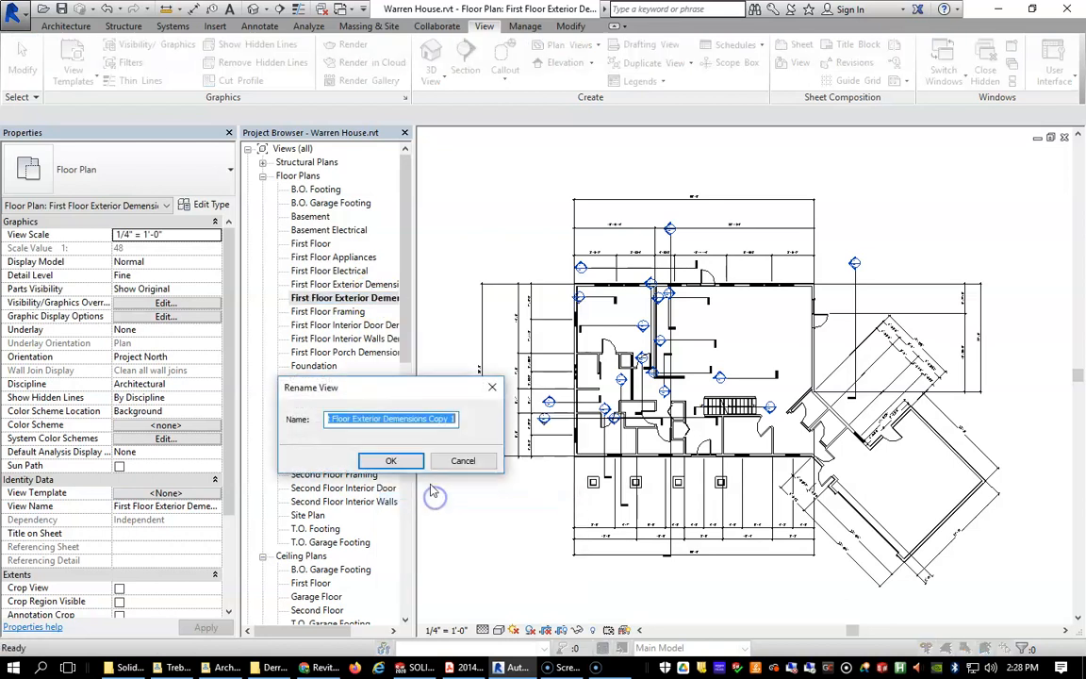
drag(354, 421, 462, 410)
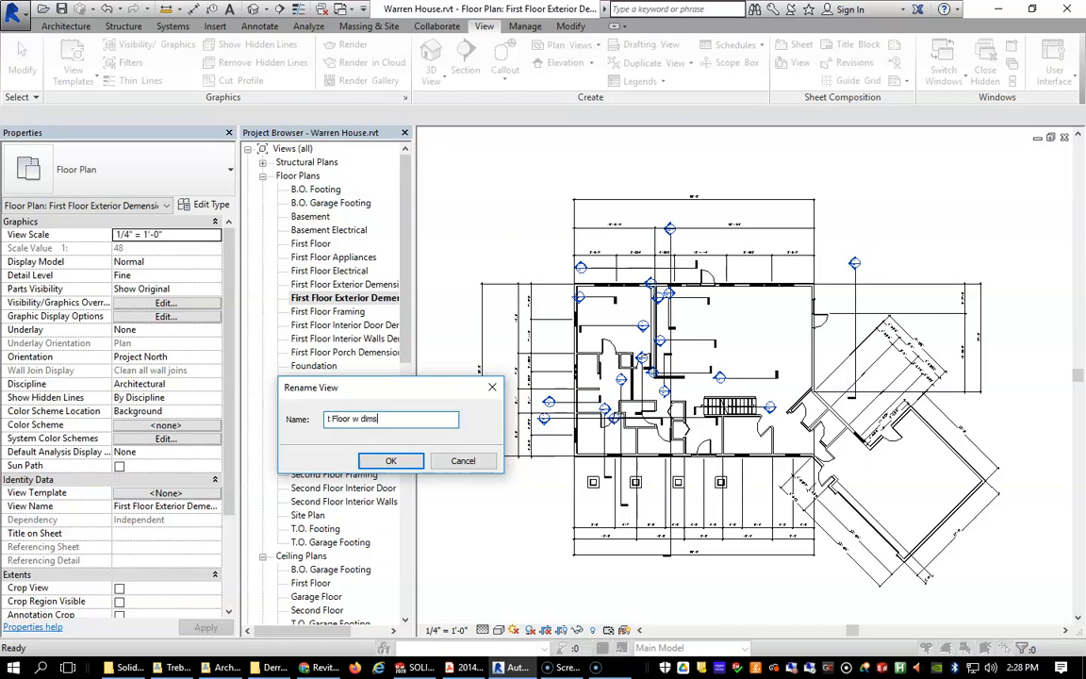
click(394, 464)
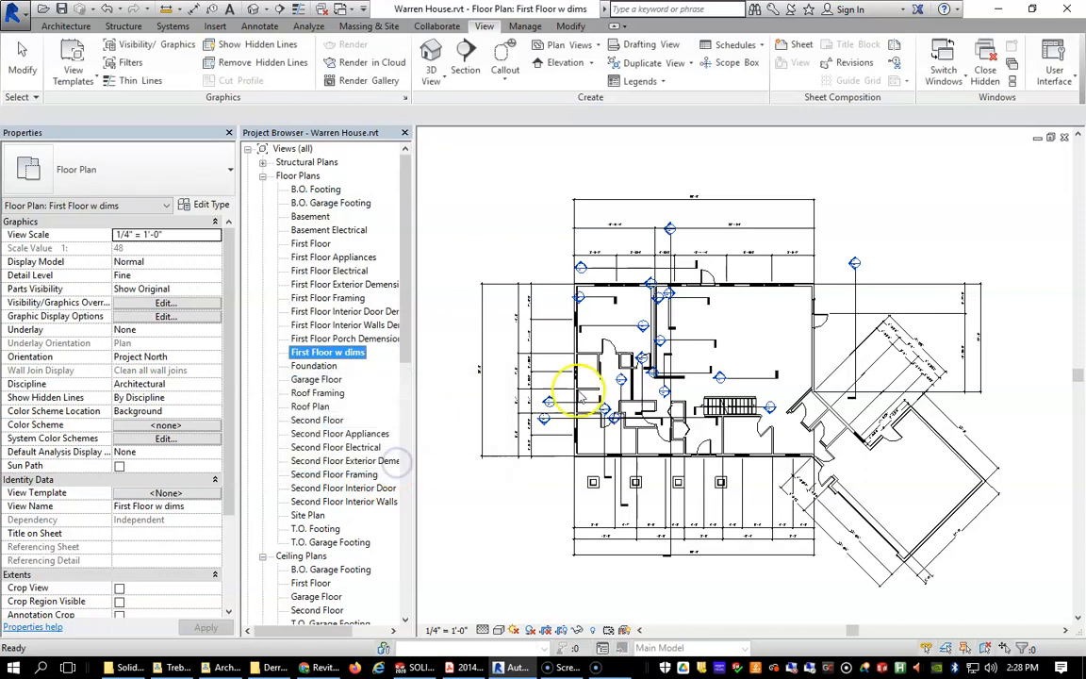
Step: Crossing-select and delete the top dimension strings, then cancel to restore them
scroll(642, 240, down, 1)
scroll(641, 243, up, 3)
drag(865, 279, 612, 214)
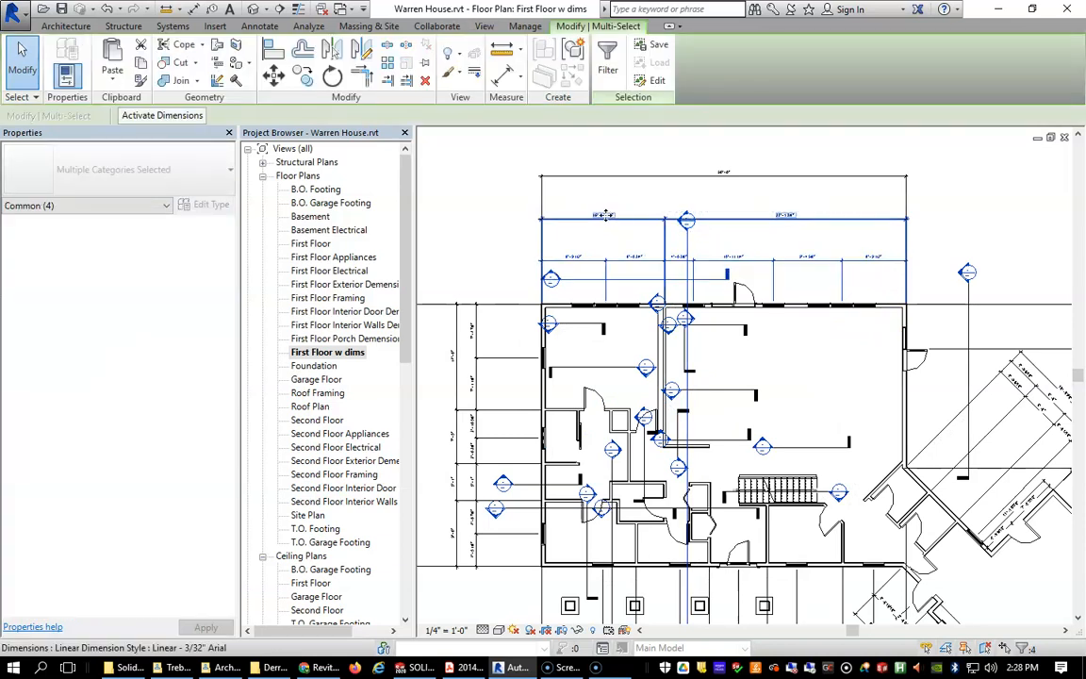
key(Delete)
click(603, 383)
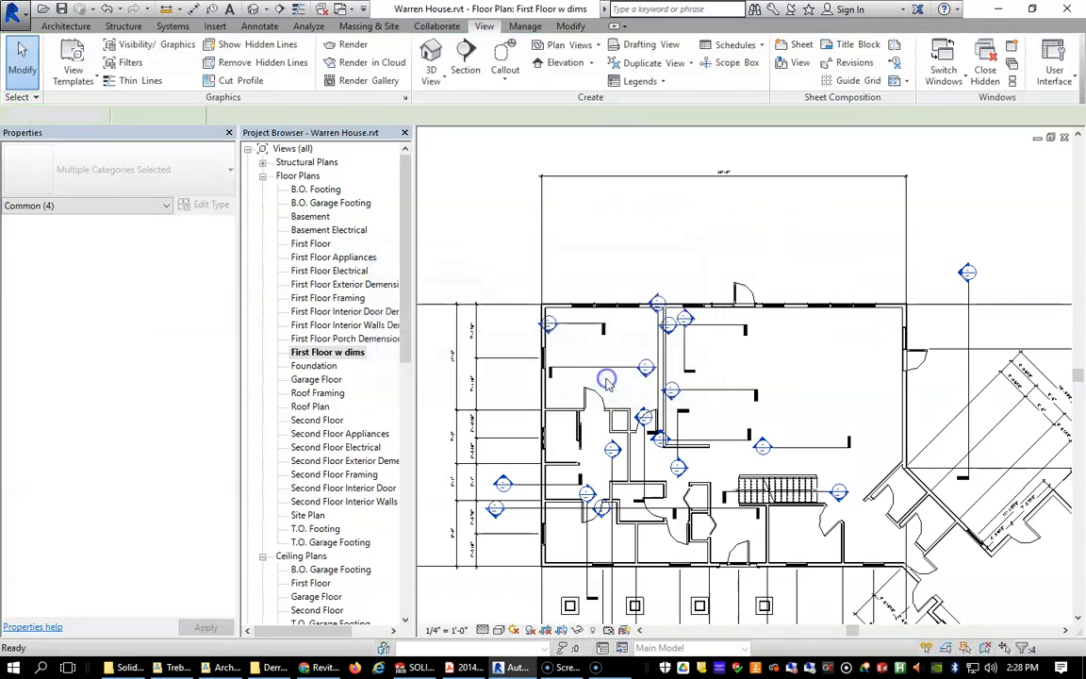
click(1032, 299)
drag(1082, 221, 818, 219)
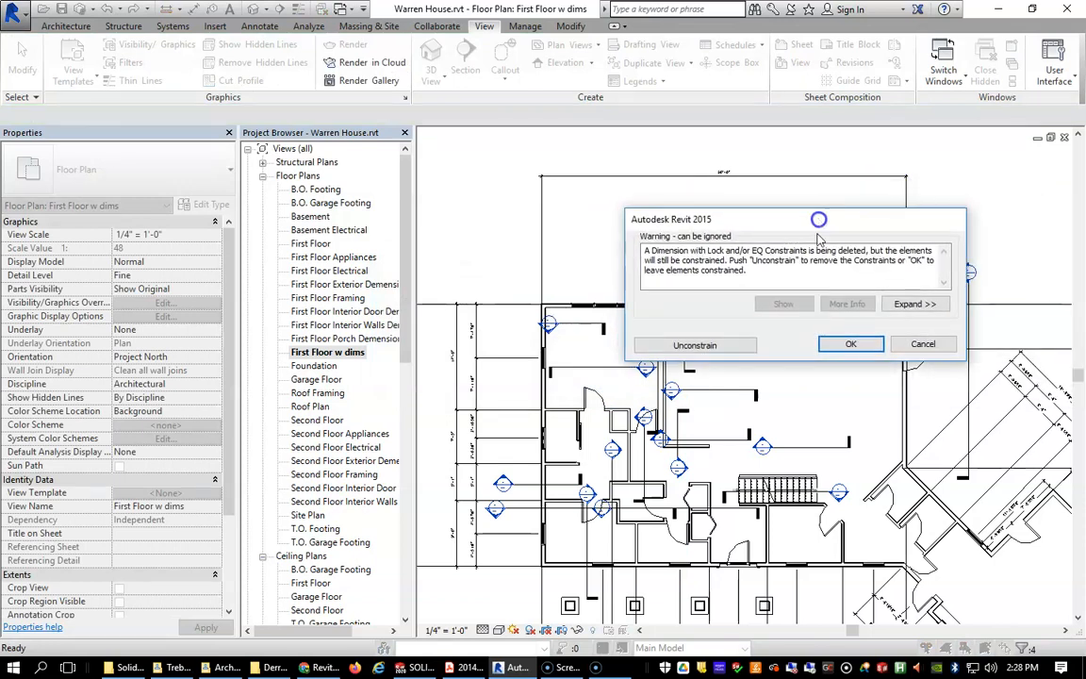
click(928, 346)
Step: Delete the top dimension strings again, accepting removal of Section 14 and keeping constraints
drag(862, 269, 731, 219)
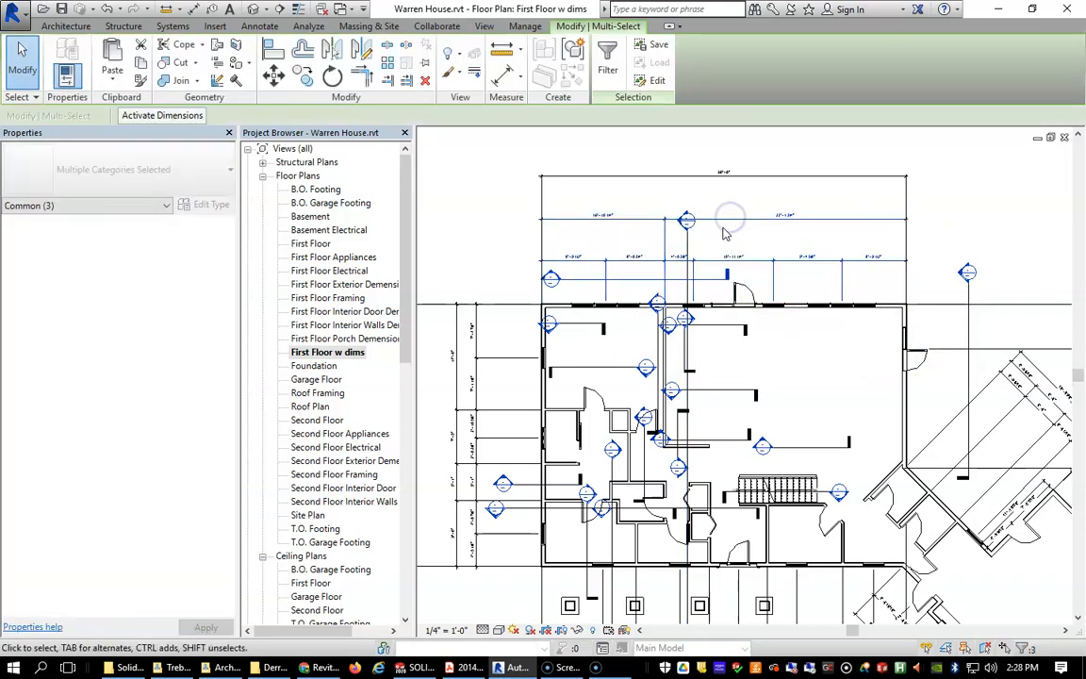
key(Delete)
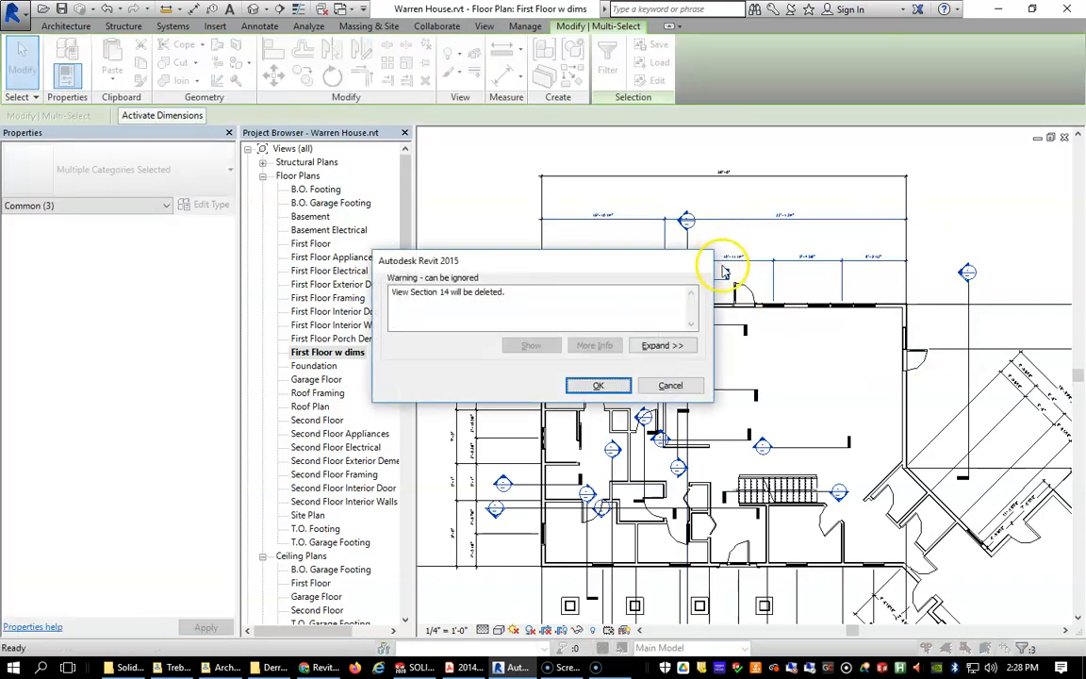
click(610, 386)
click(824, 275)
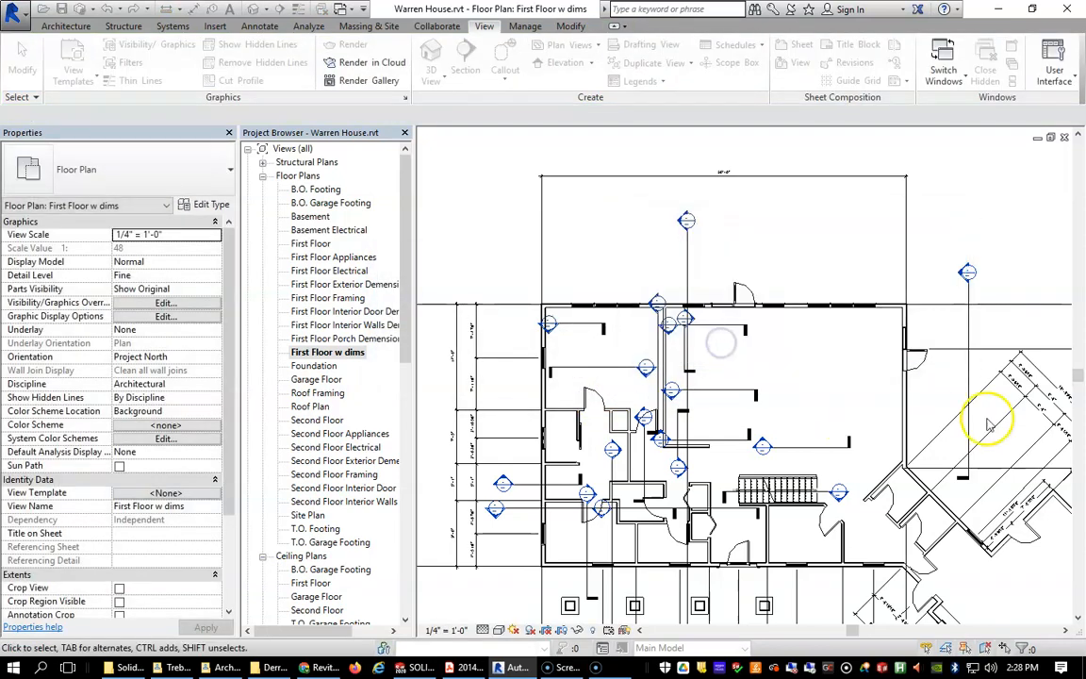
Step: Select the dimension strings on the plan's left side, then clear the selection
scroll(952, 458, down, 3)
scroll(662, 510, down, 2)
scroll(650, 510, up, 3)
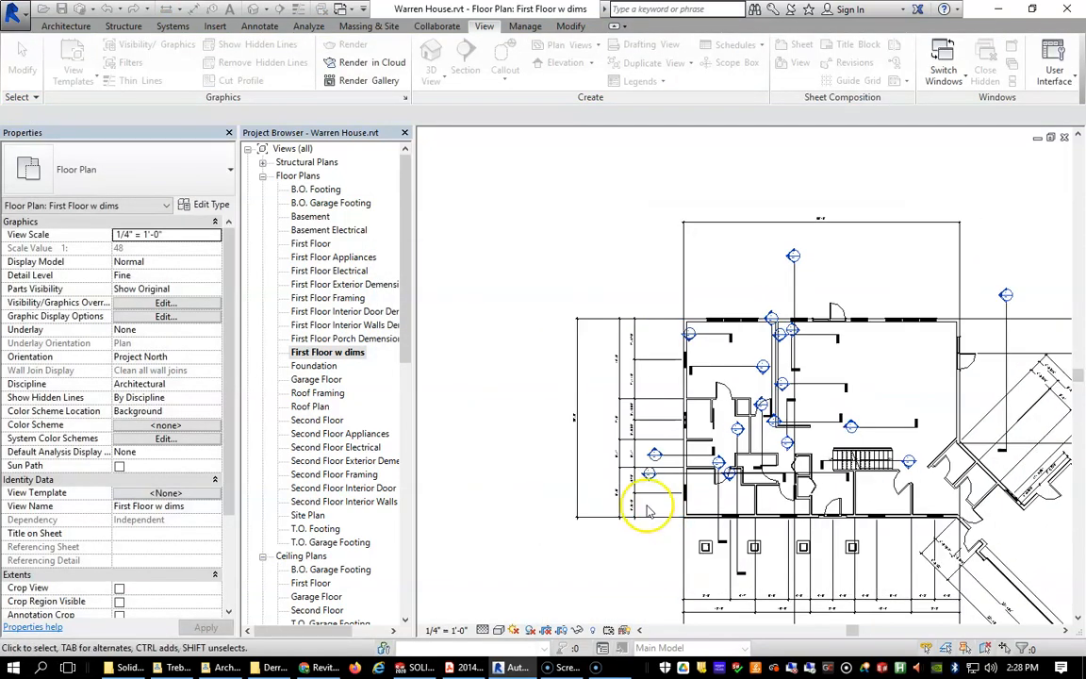
drag(643, 507, 606, 398)
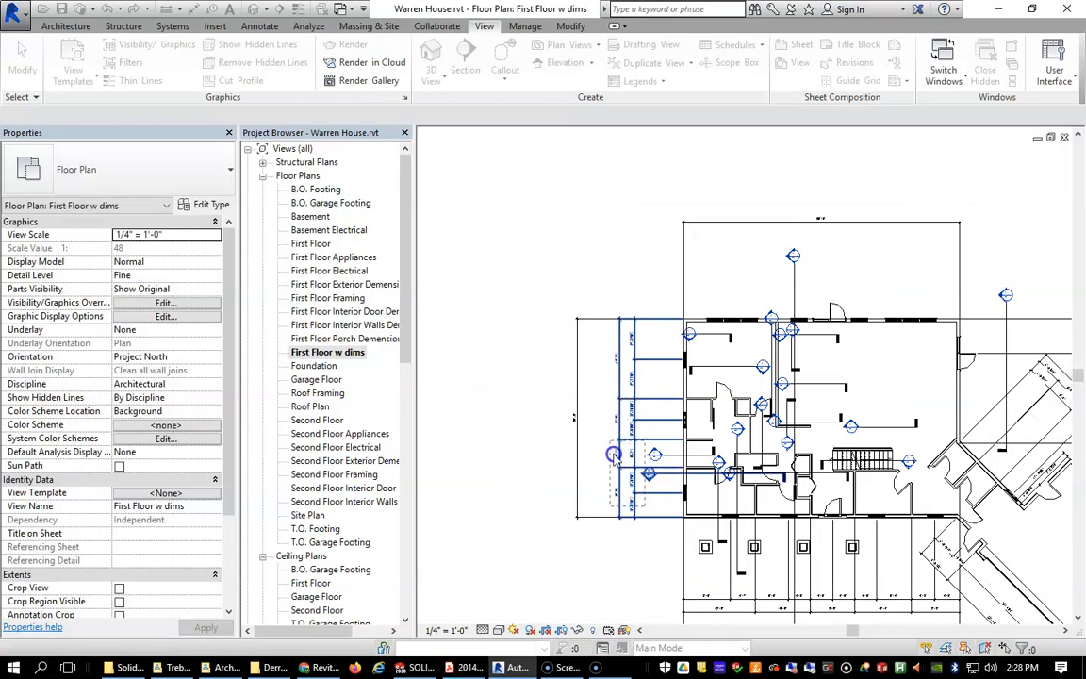
drag(614, 456, 626, 477)
scroll(673, 493, down, 2)
scroll(668, 486, up, 2)
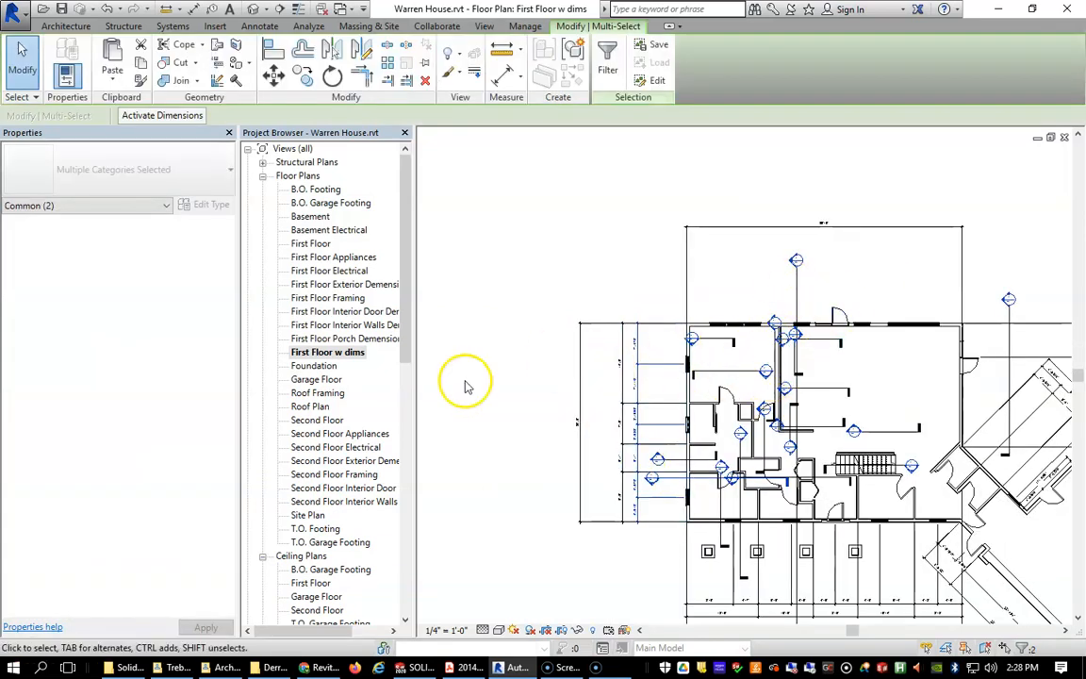
scroll(584, 380, down, 1)
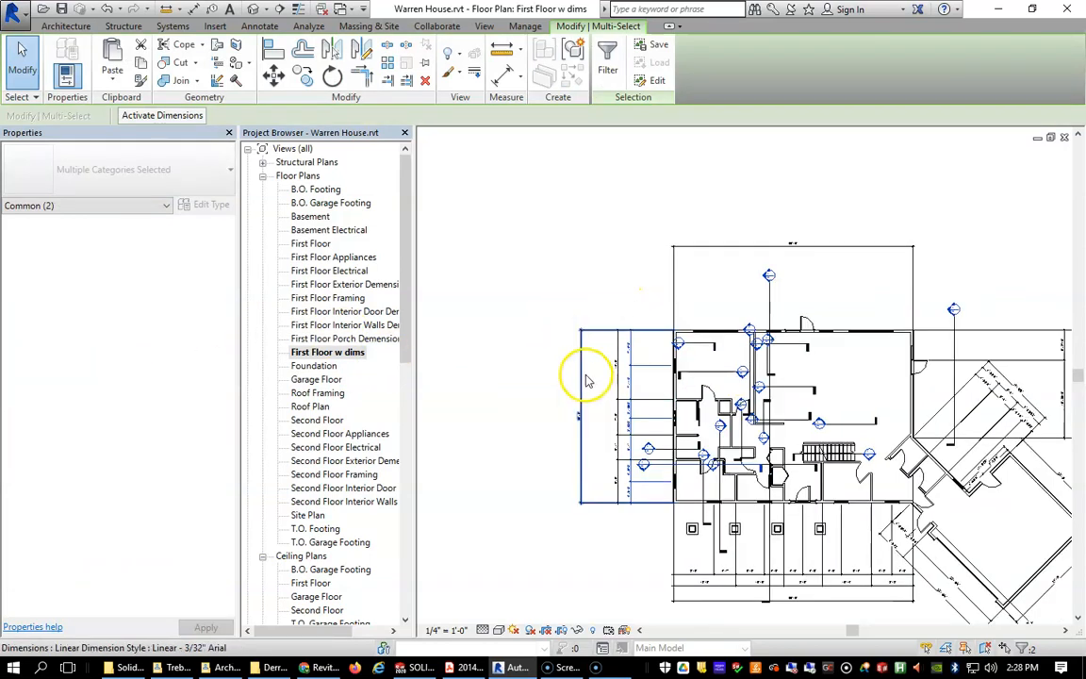
scroll(584, 380, up, 1)
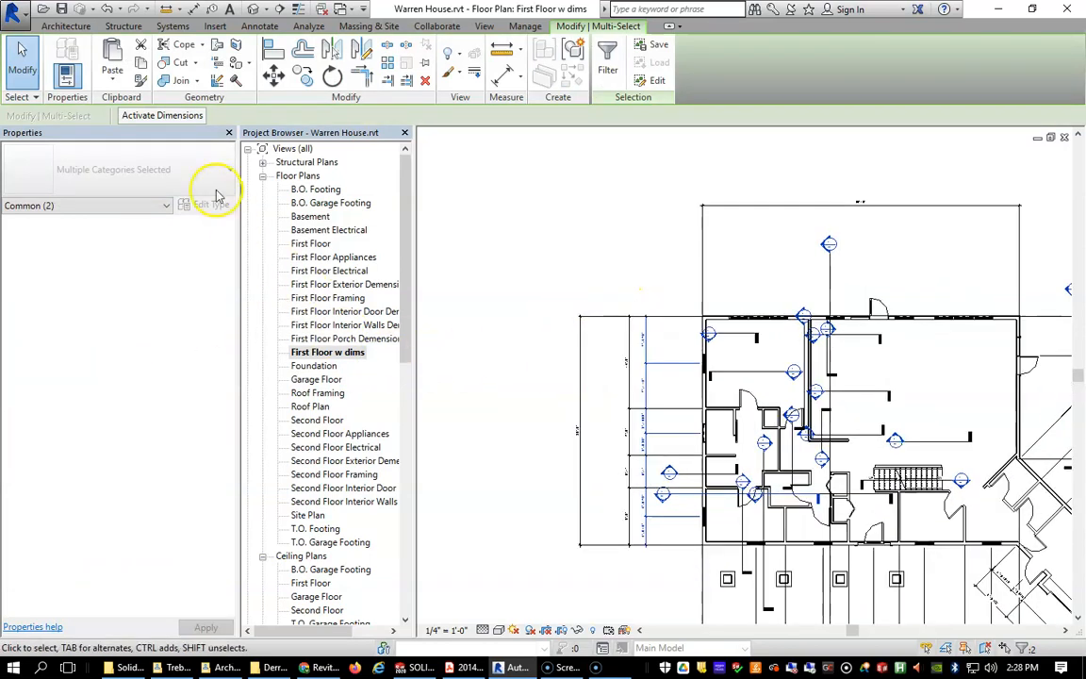
click(539, 310)
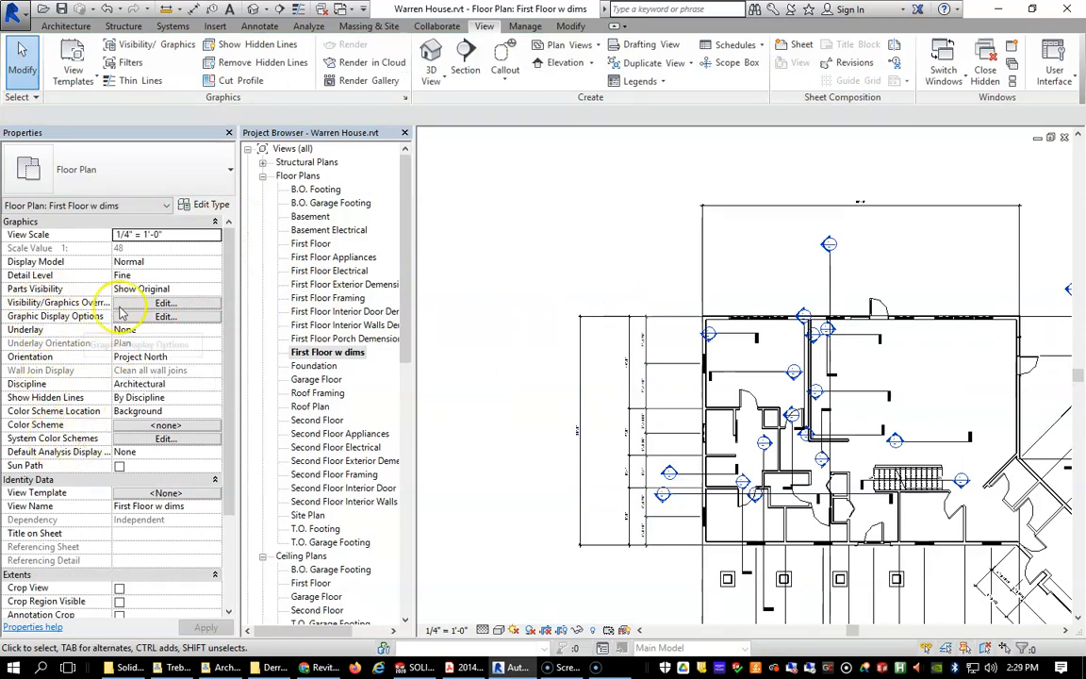
Step: Uncheck the Sections annotation category in this view's Visibility/Graphics Overrides
click(165, 302)
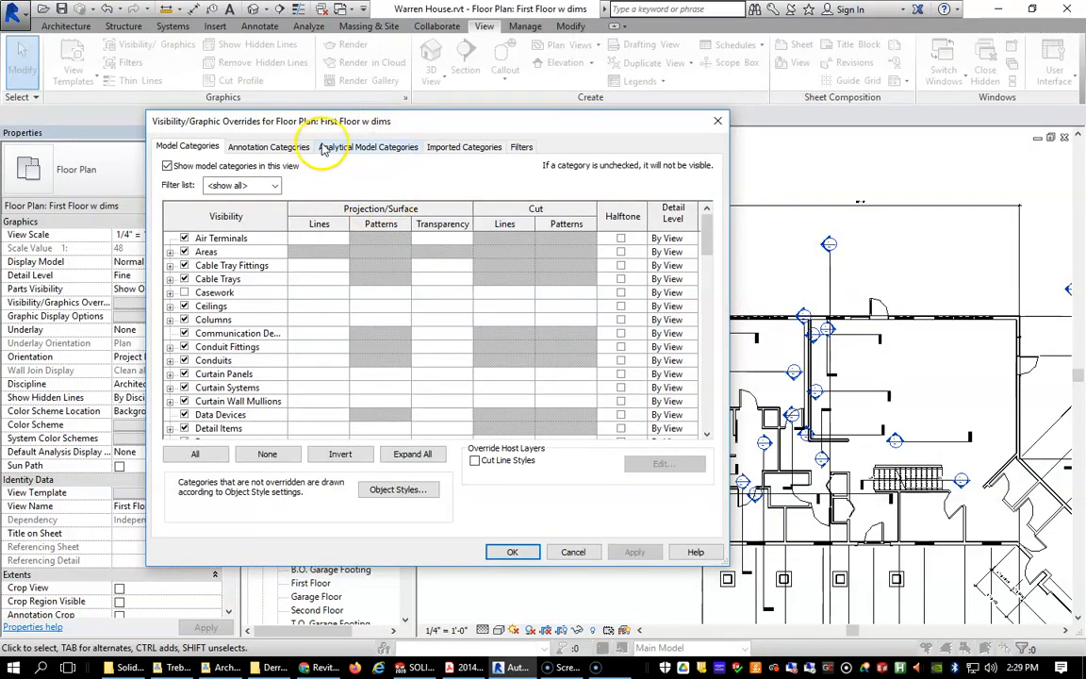
click(271, 148)
scroll(274, 311, down, 3)
scroll(259, 394, down, 9)
scroll(205, 417, down, 15)
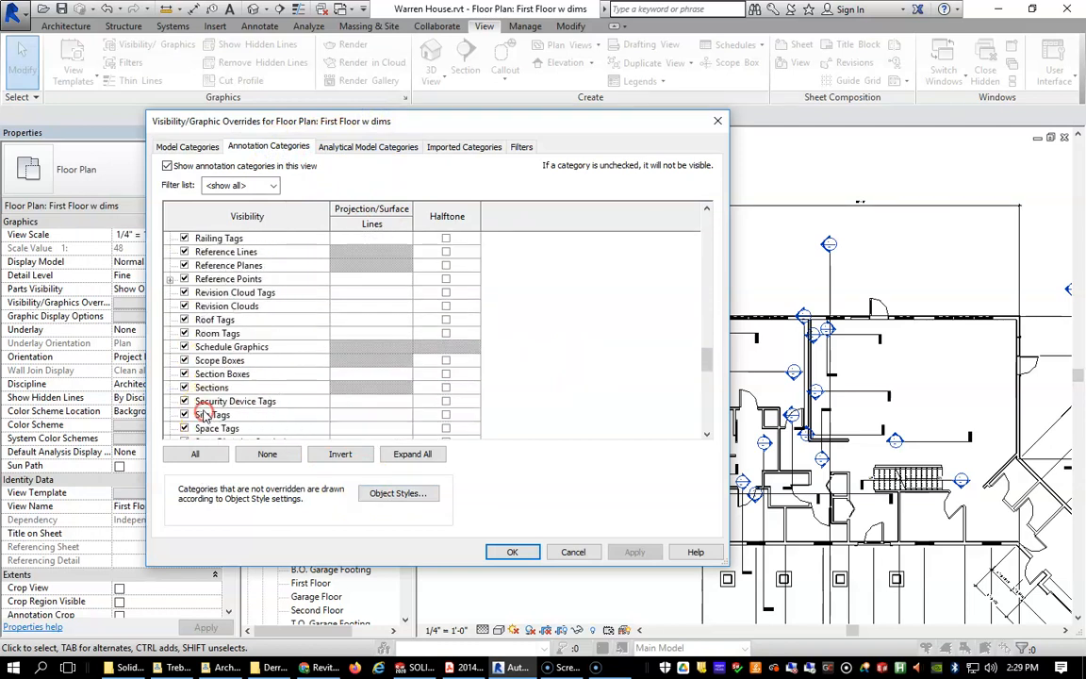
scroll(205, 417, down, 1)
click(184, 333)
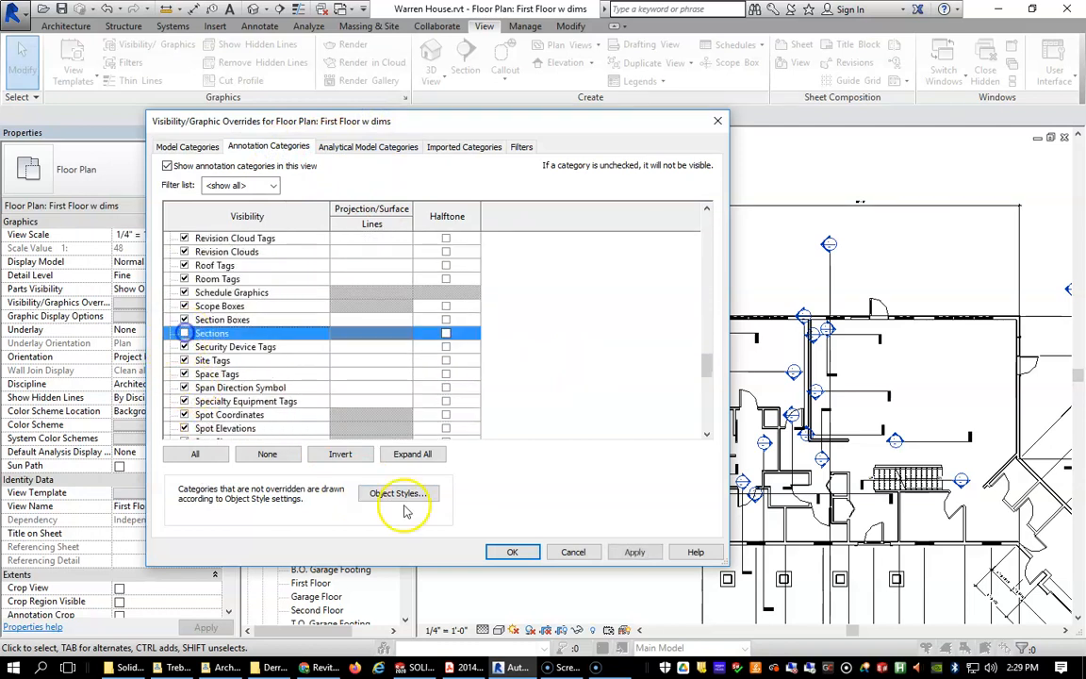
click(512, 552)
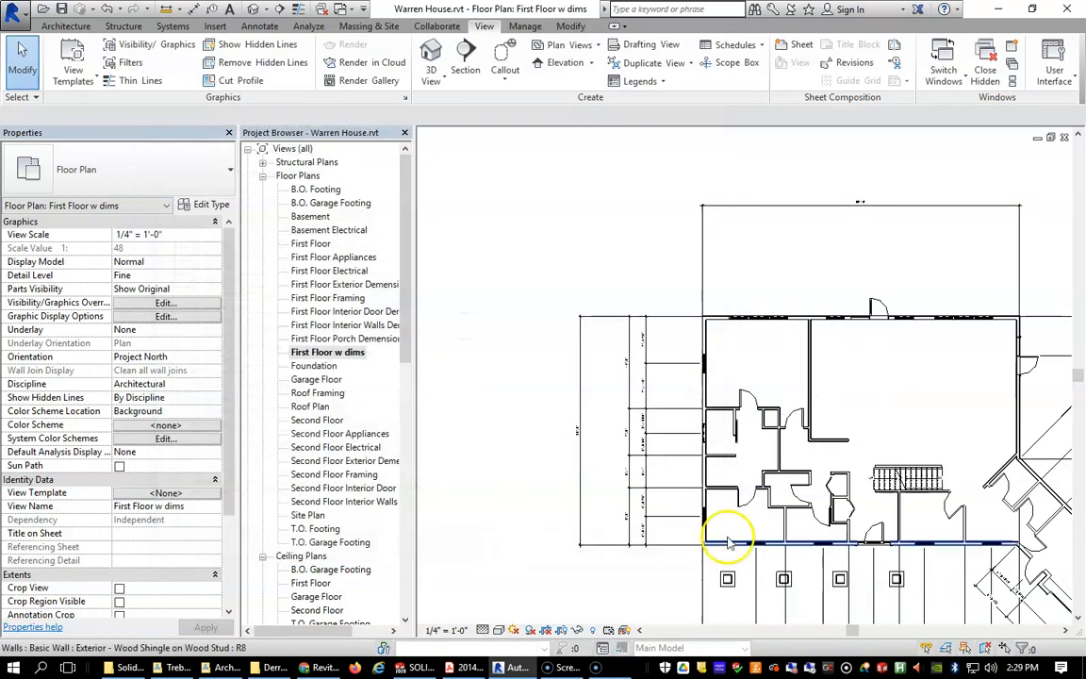
Step: Delete two dimension strings with a crossing box, removing their constraints
scroll(902, 443, down, 3)
middle_drag(902, 443, 757, 438)
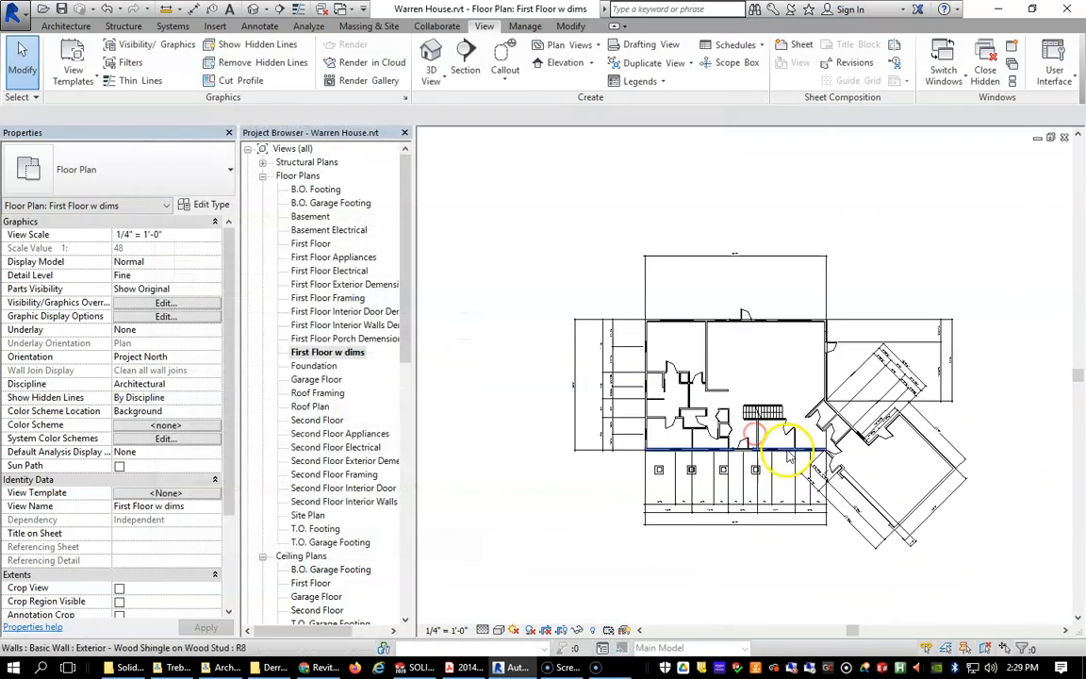
scroll(766, 443, up, 3)
drag(450, 354, 462, 255)
key(Delete)
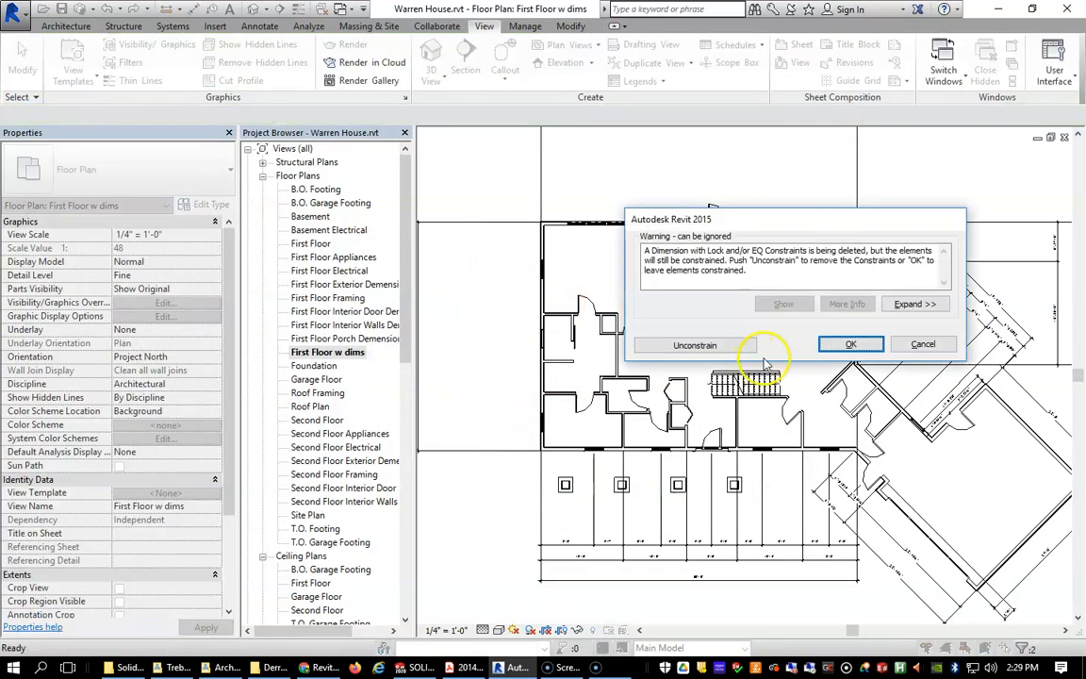
click(727, 344)
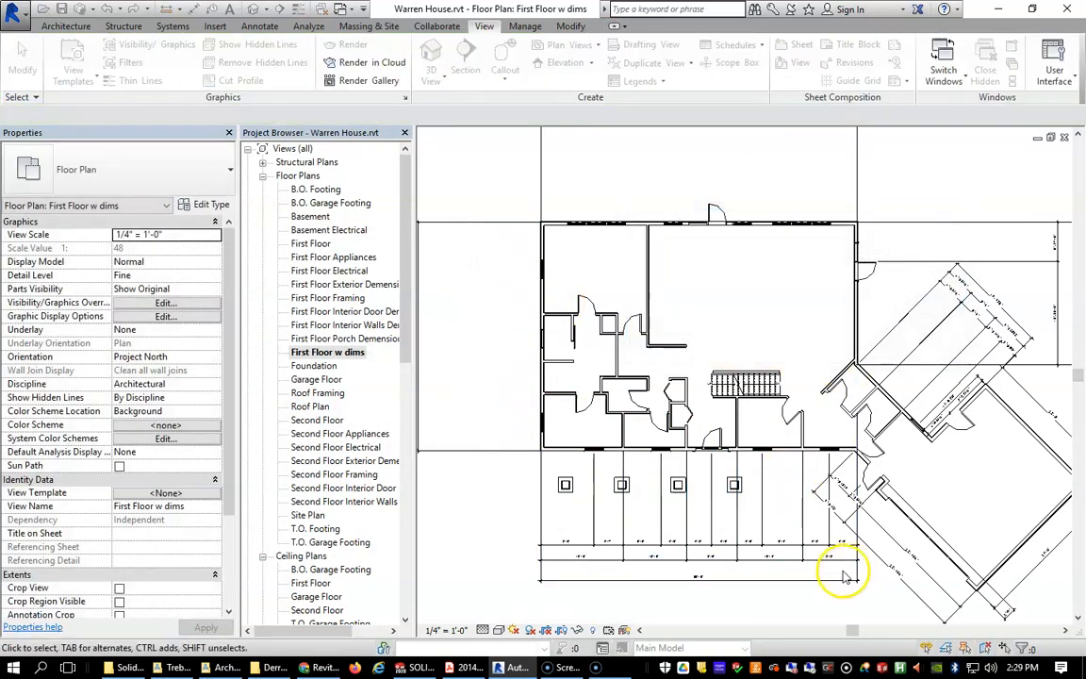
Step: Delete the dimension strings below the porch columns, keeping elements constrained
drag(842, 570, 632, 535)
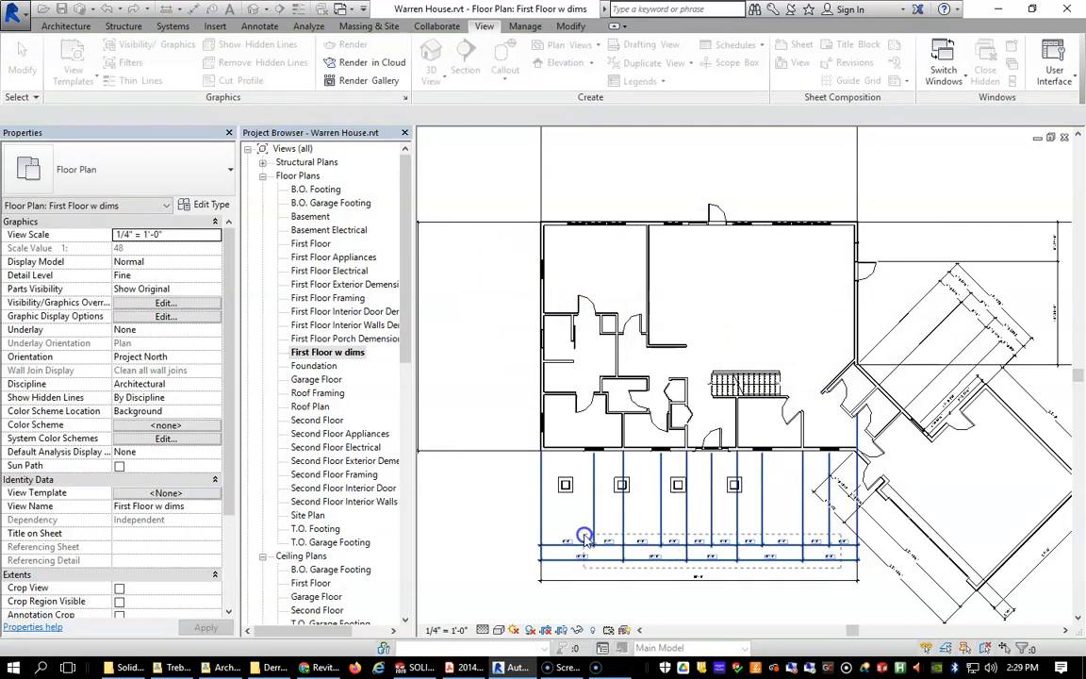
click(585, 537)
key(Delete)
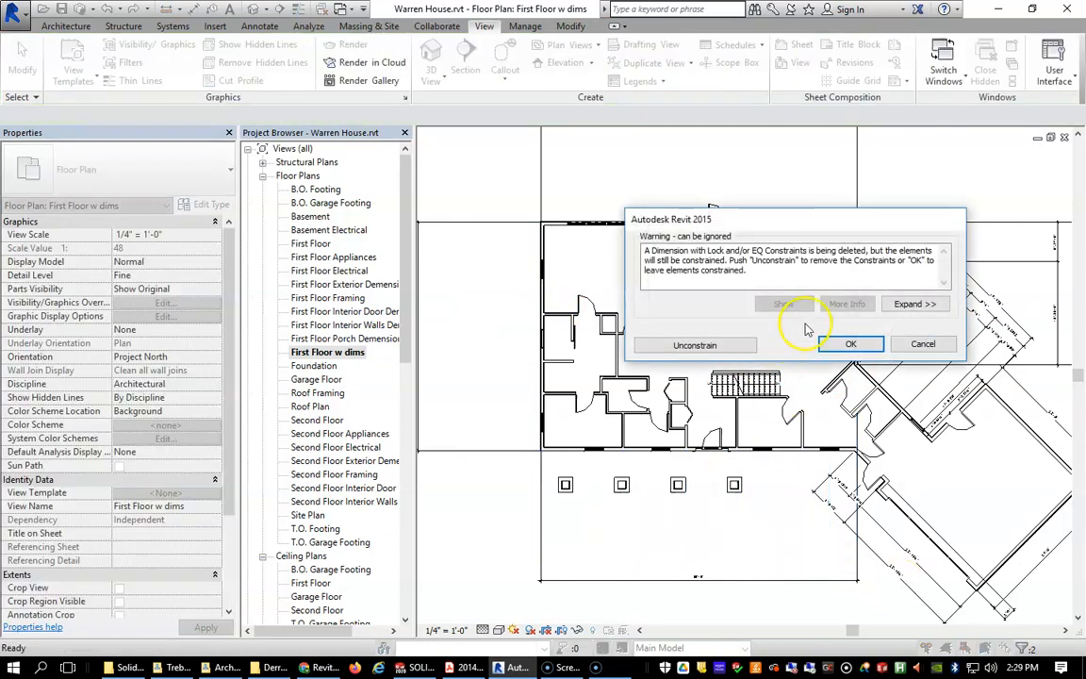
click(849, 345)
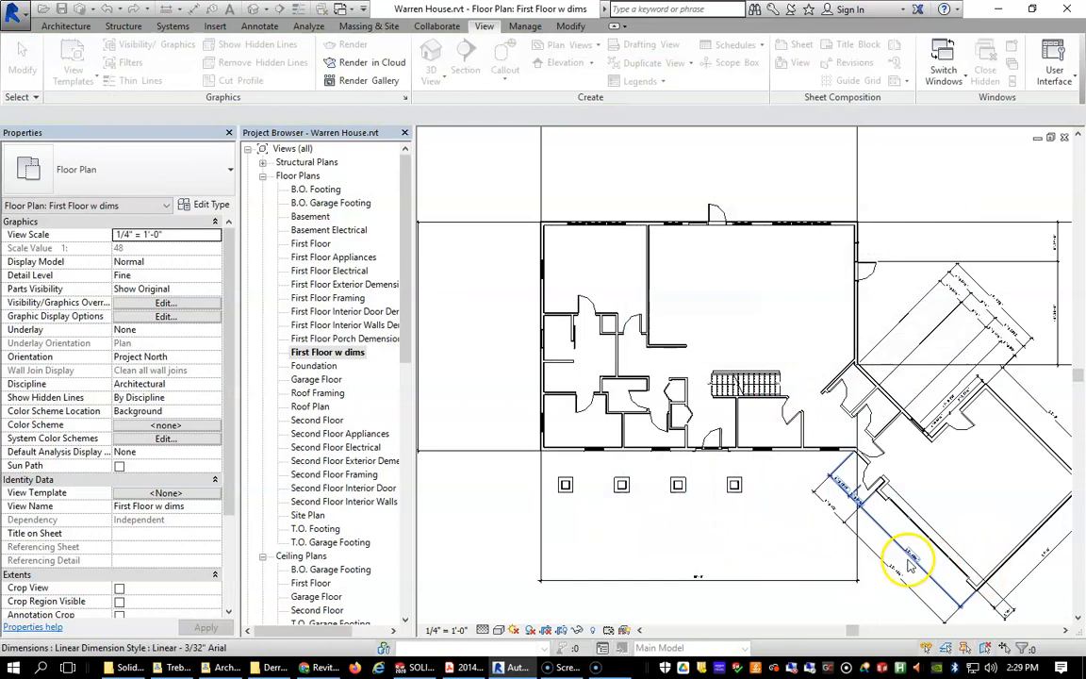
Step: Delete the dimensions along the angled wing, dismissing each constraint warning
click(848, 524)
click(848, 345)
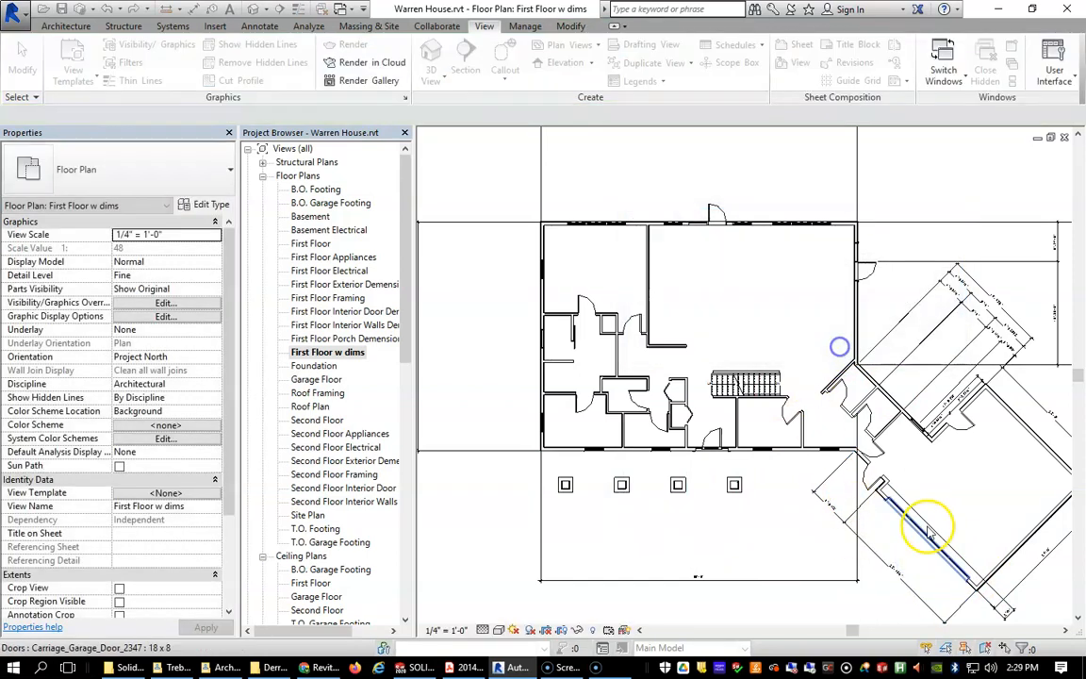
click(867, 501)
key(Delete)
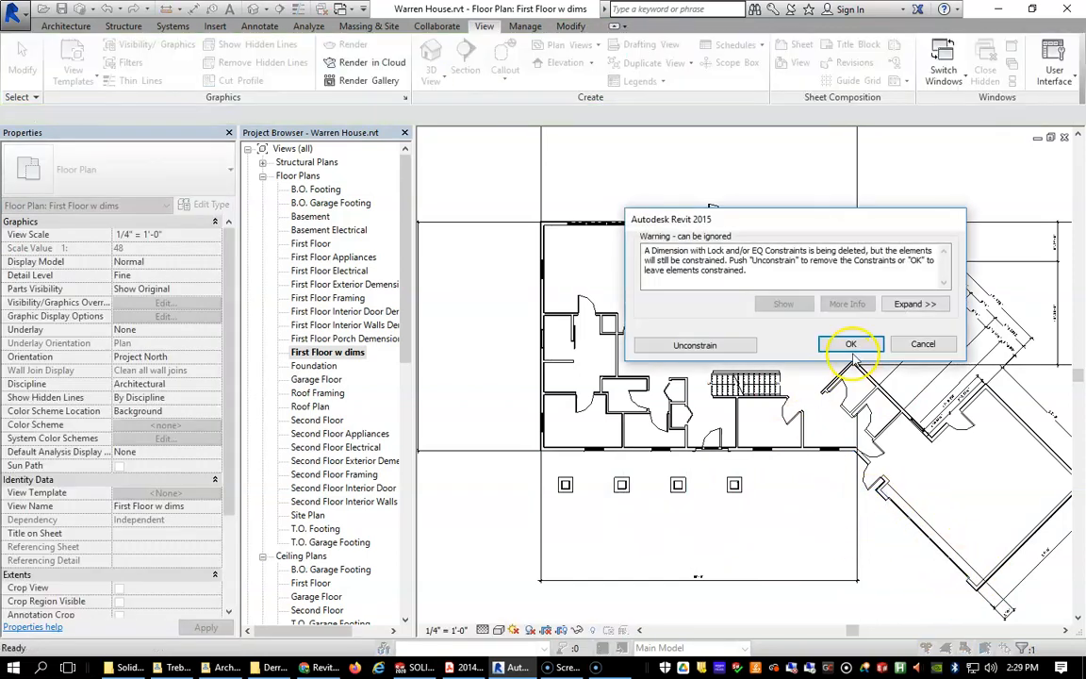
click(914, 347)
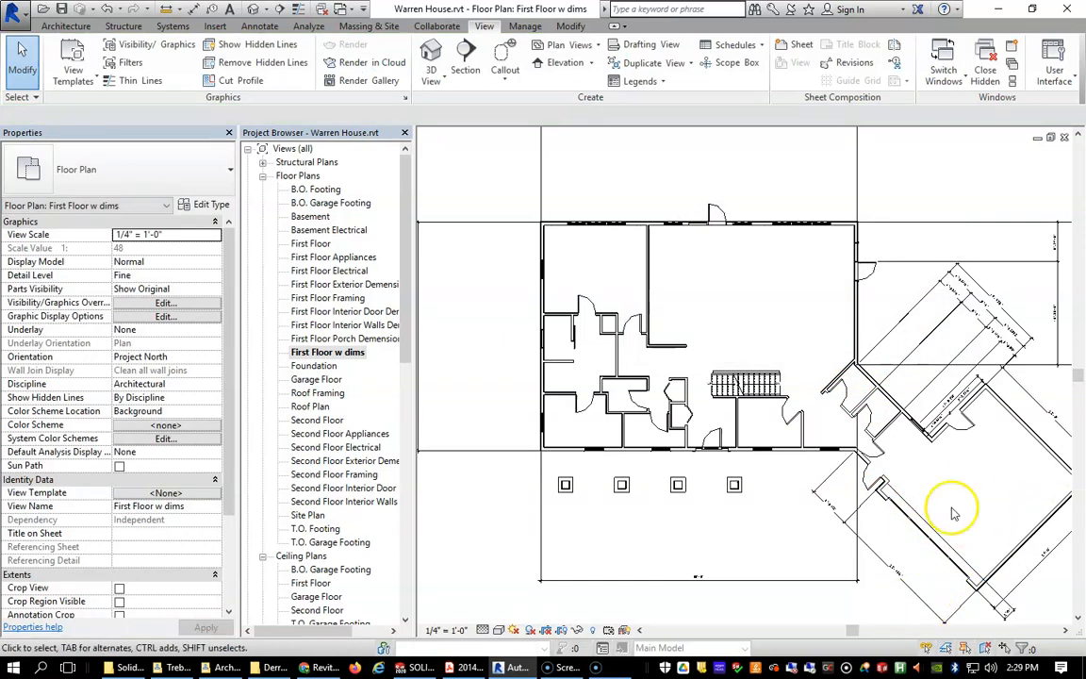
scroll(940, 509, down, 2)
scroll(942, 439, up, 2)
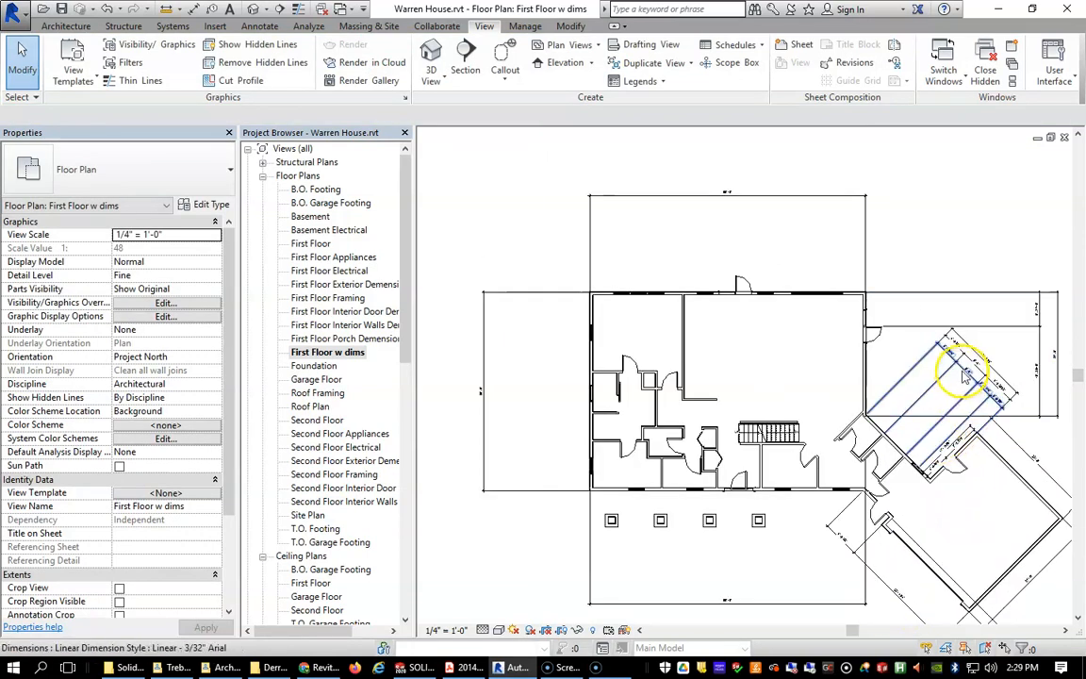
click(971, 399)
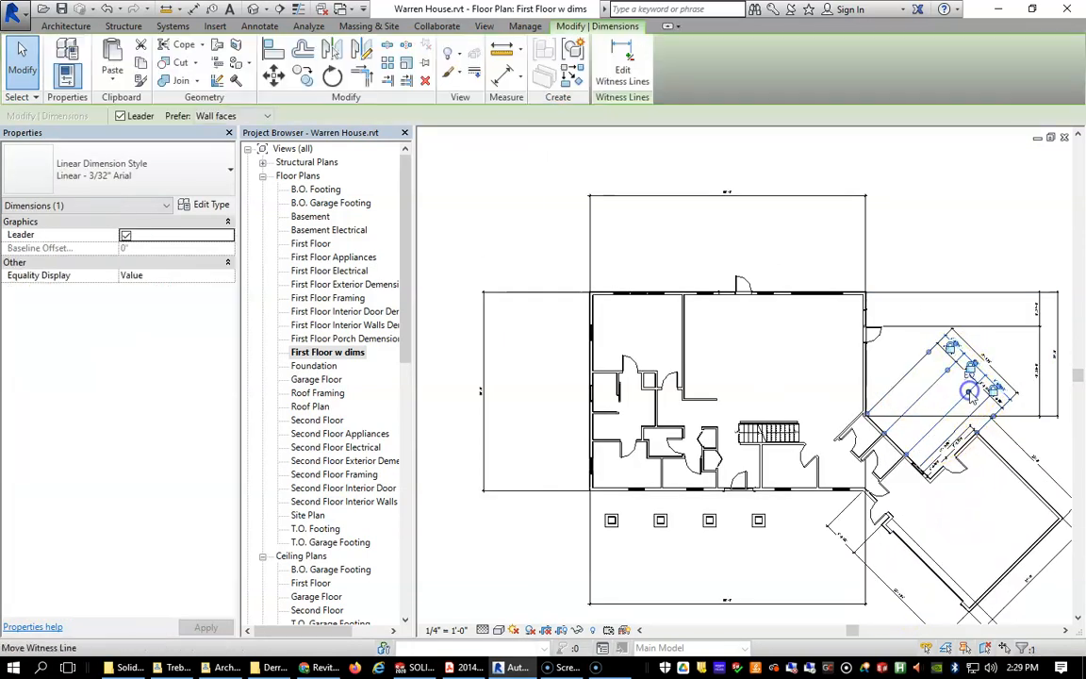
key(Delete)
click(850, 344)
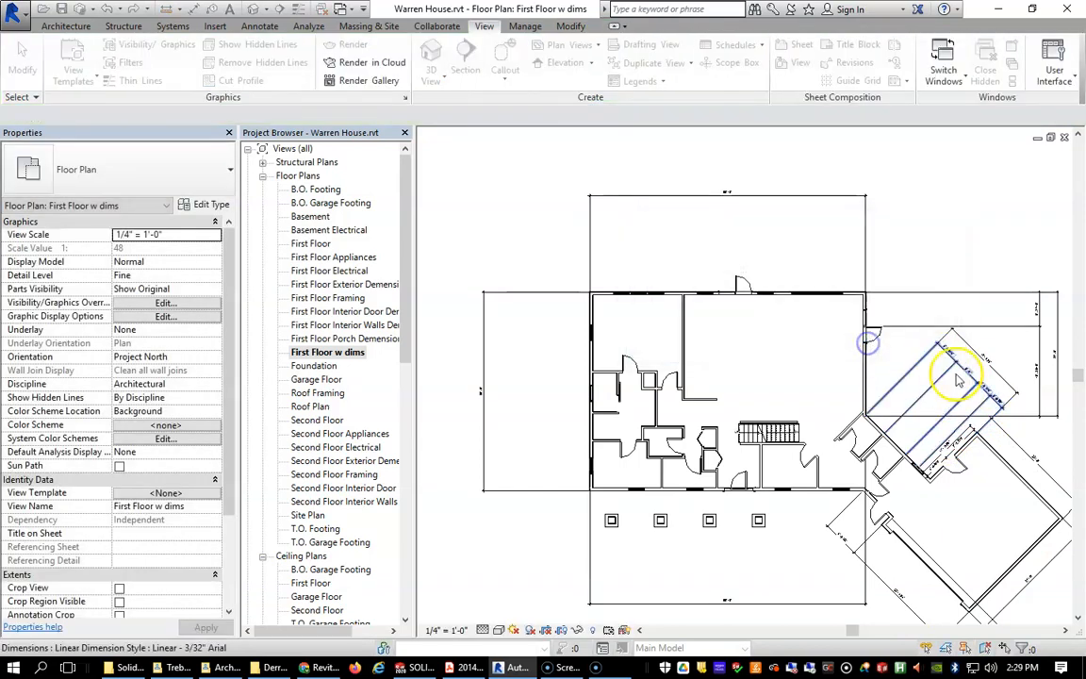
Step: Delete the remaining dimensions by the angled wing and select the one above the house
click(973, 365)
key(Delete)
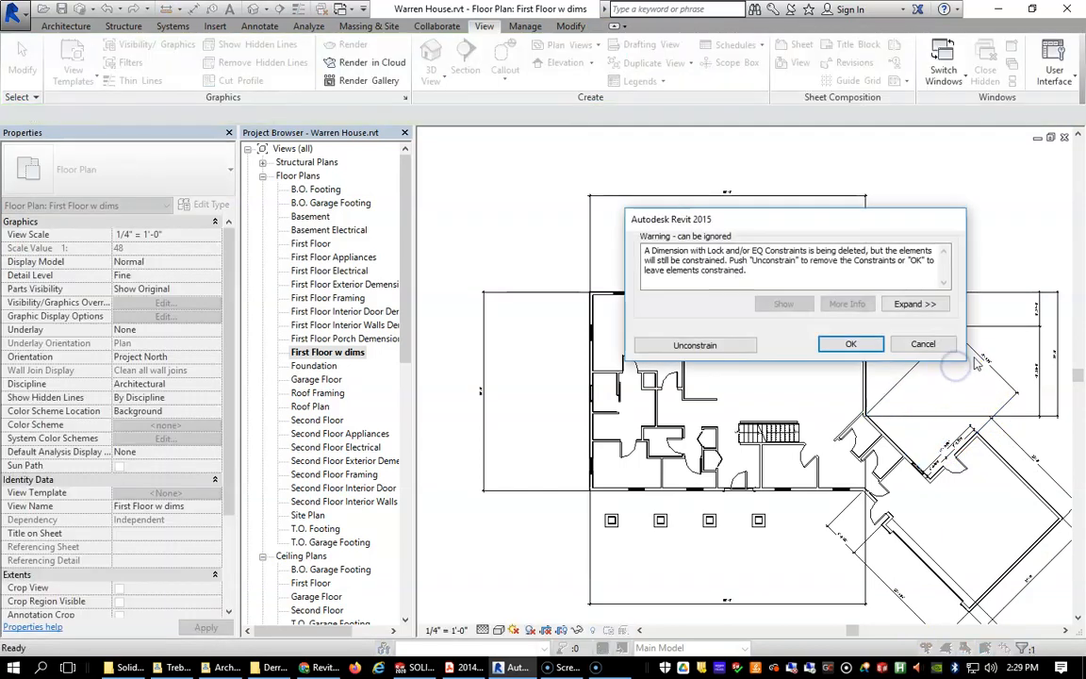
click(852, 344)
scroll(833, 386, up, 1)
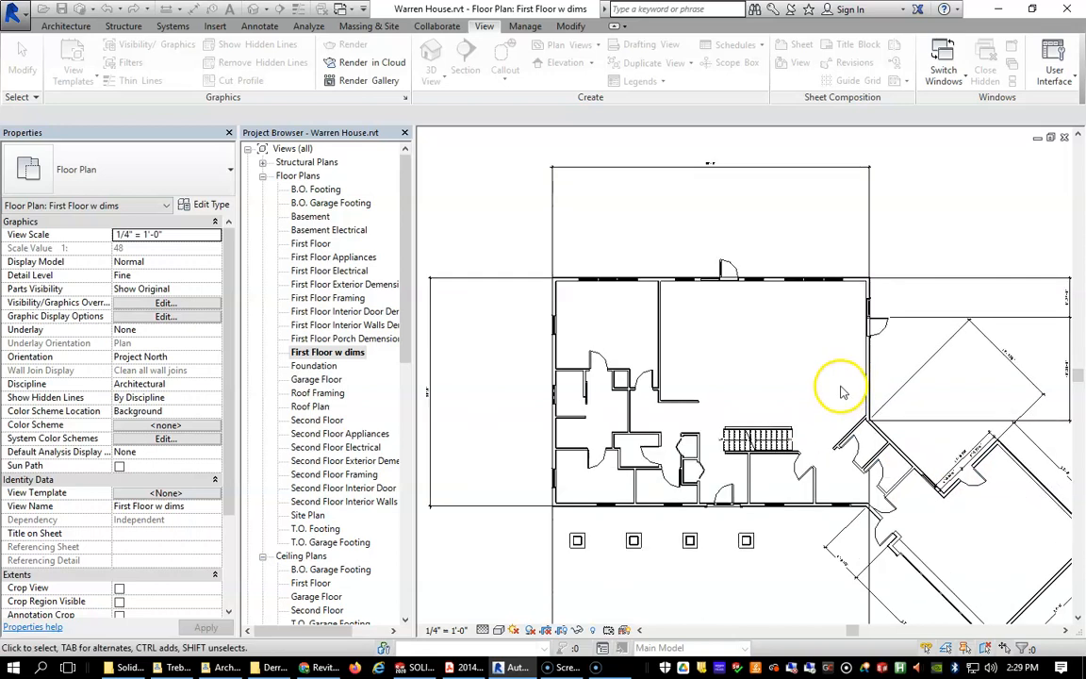
click(1016, 315)
key(Delete)
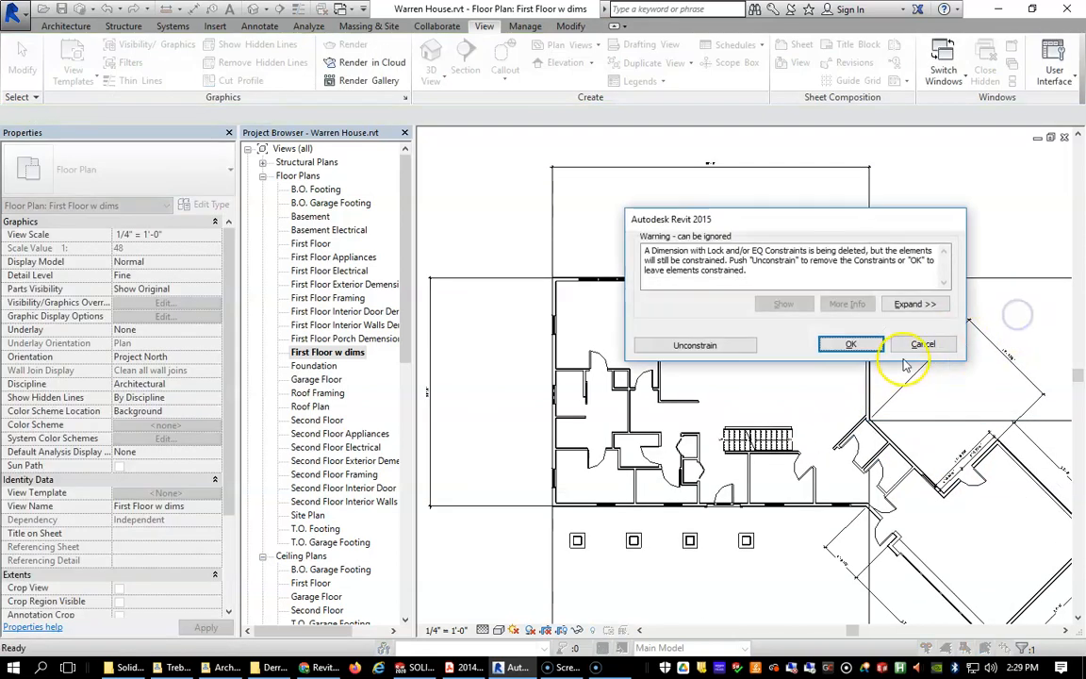
click(852, 344)
scroll(853, 314, down, 4)
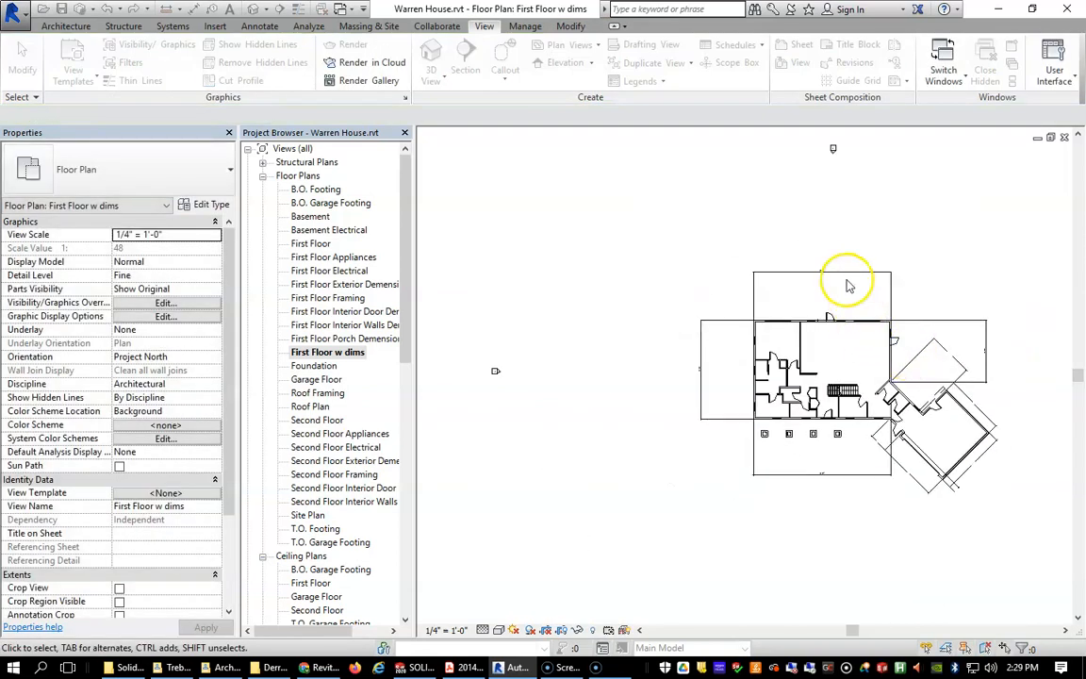
click(847, 284)
Step: Drag the top, left 36' and bottom dimension lines closer to the house
drag(806, 296, 809, 310)
scroll(735, 369, down, 2)
scroll(726, 372, up, 5)
click(699, 386)
drag(700, 384, 780, 382)
click(756, 499)
drag(891, 567, 879, 513)
click(809, 563)
Step: Pull the right and garage-wing dimension lines in toward their walls
scroll(898, 557, down, 6)
middle_drag(938, 565, 778, 504)
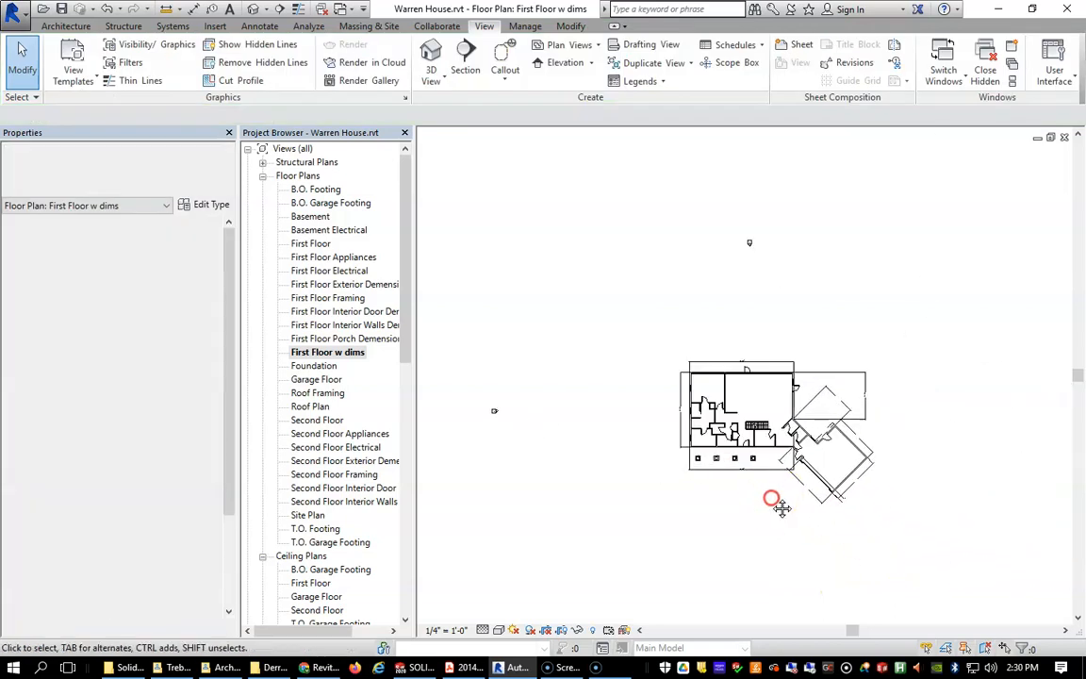
scroll(799, 485, up, 4)
drag(905, 368, 780, 366)
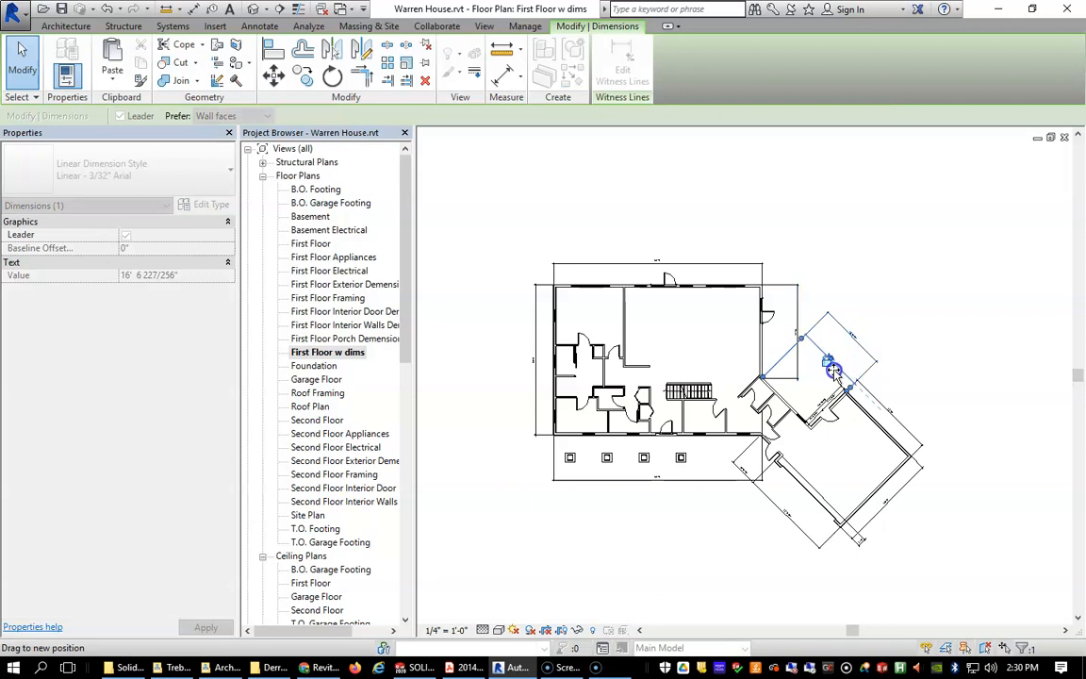
click(938, 382)
click(792, 532)
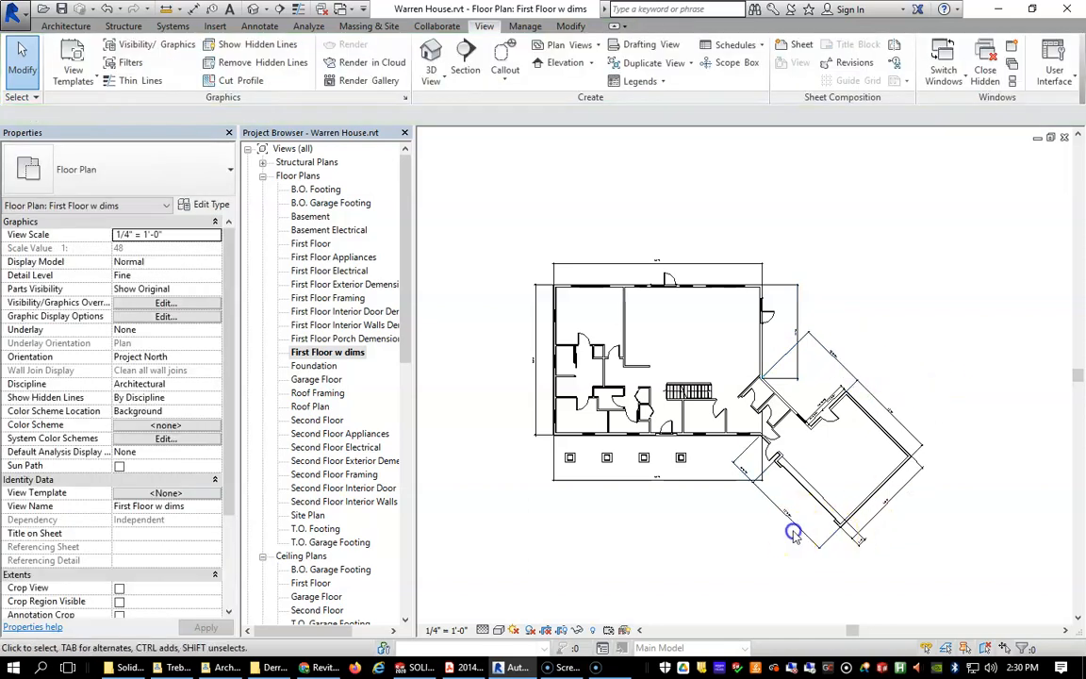
mouse_move(796, 528)
mouse_down()
mouse_move(811, 511)
mouse_move(806, 518)
mouse_up()
click(721, 563)
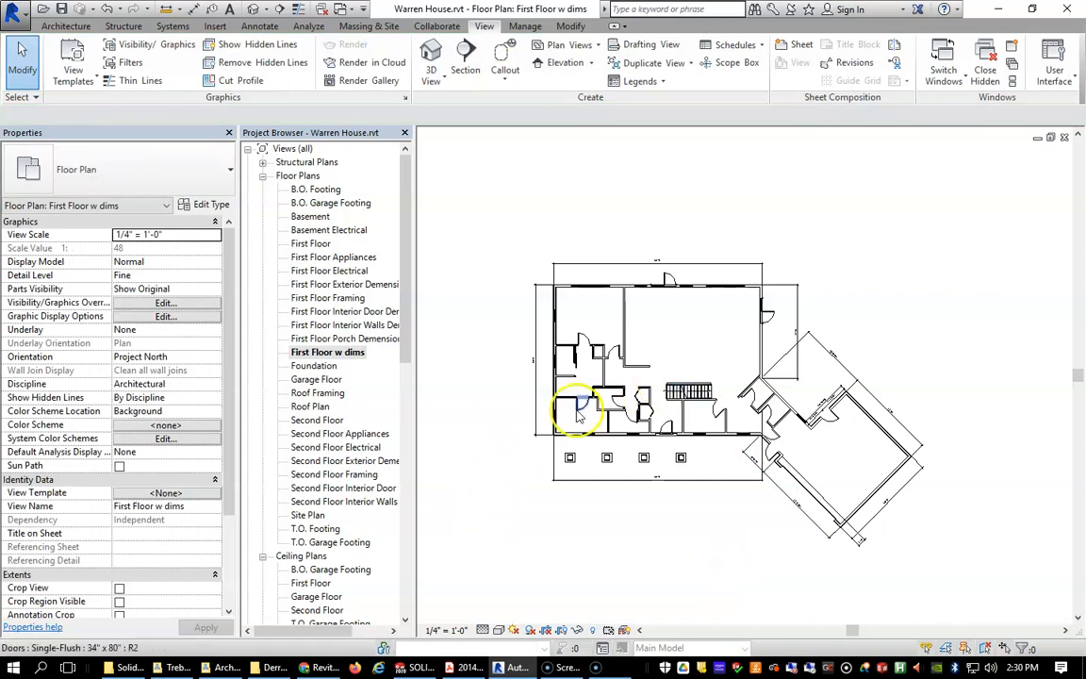
scroll(648, 377, down, 3)
scroll(648, 377, up, 5)
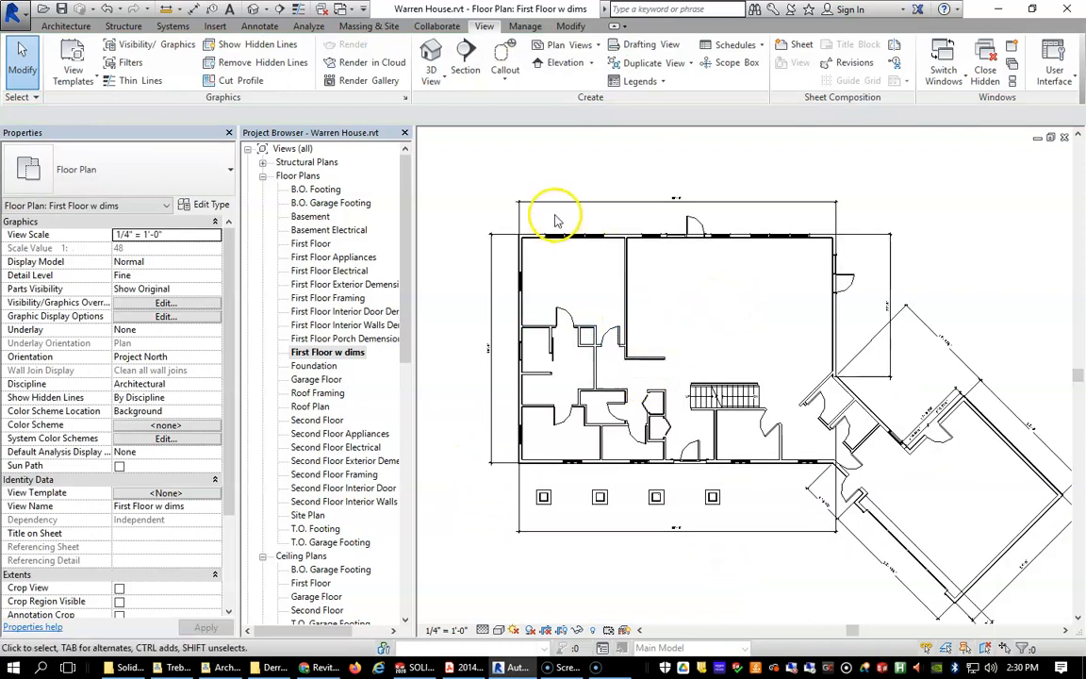
Step: Place a 'Living Room' text note inside the large room
click(257, 26)
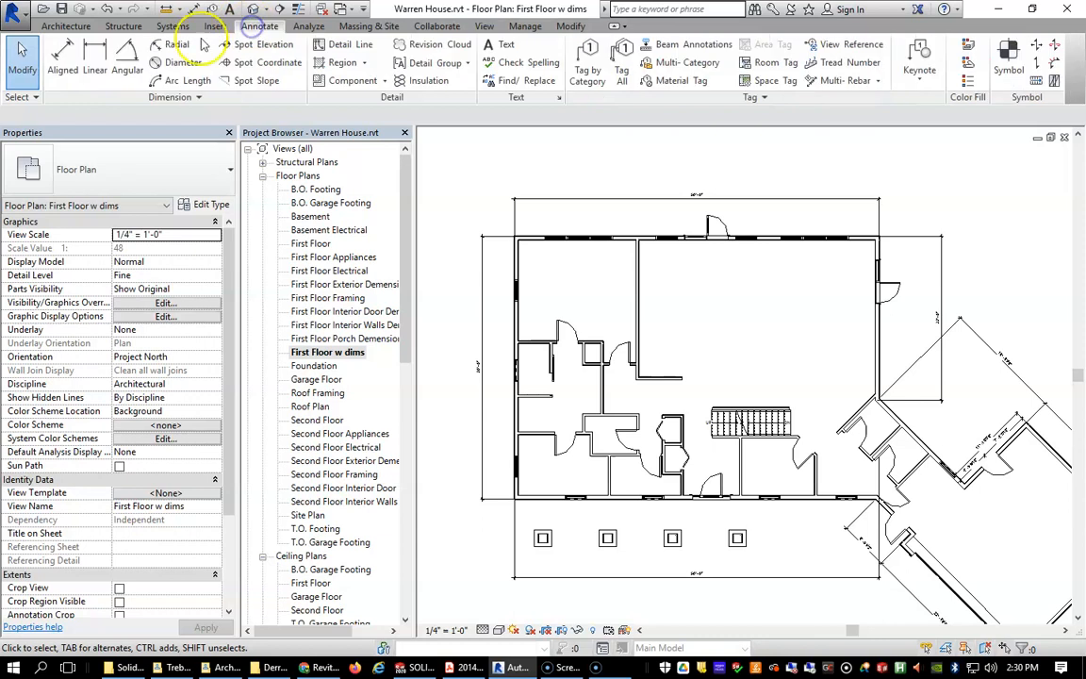
click(498, 45)
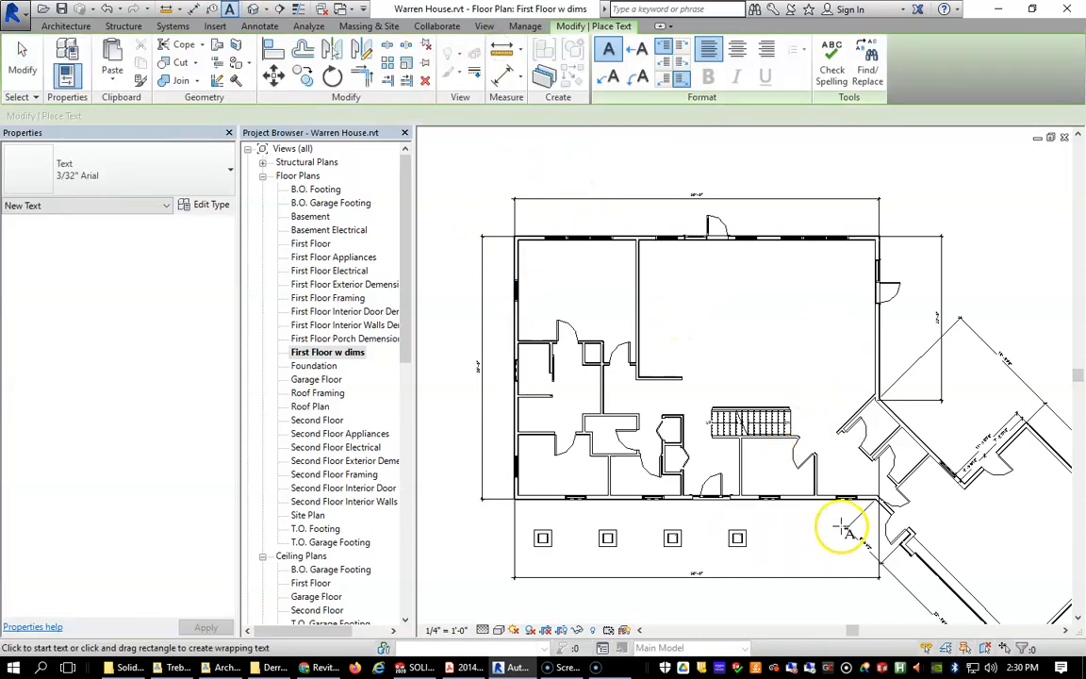
scroll(811, 436, down, 1)
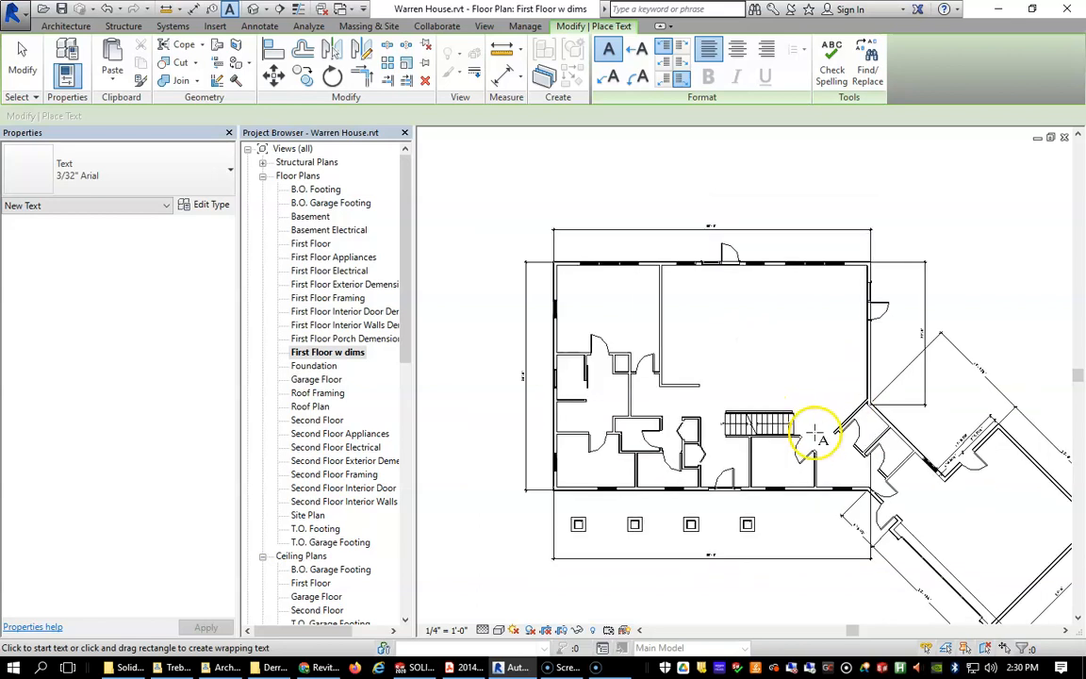
click(782, 341)
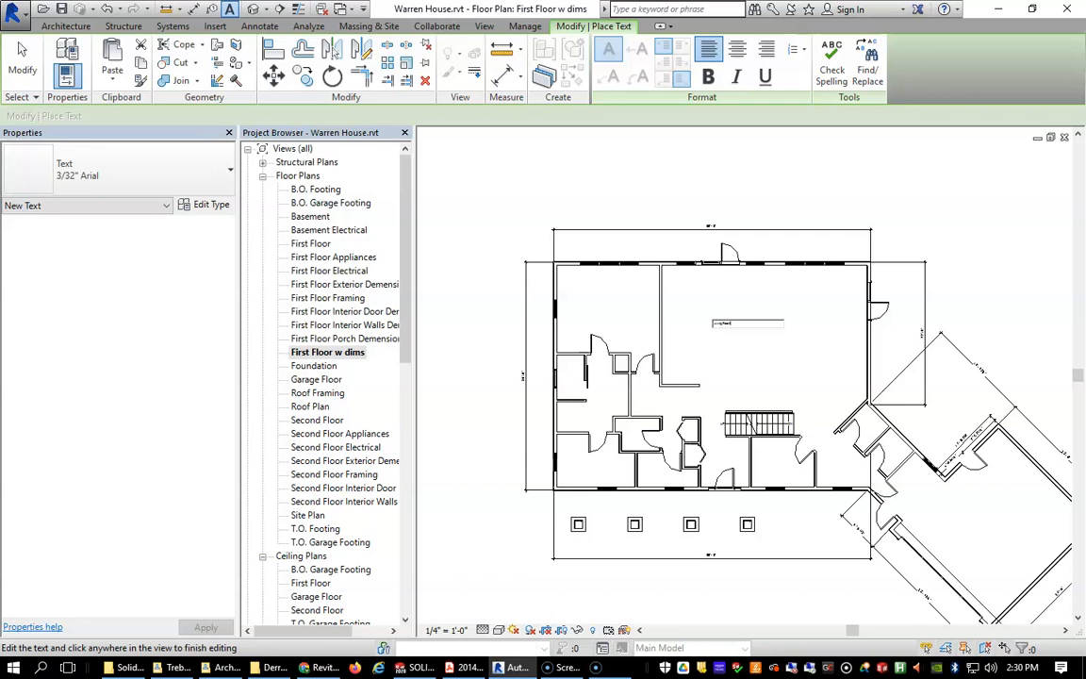
click(768, 359)
Step: Add another text note on the left part of the plan
scroll(743, 359, down, 2)
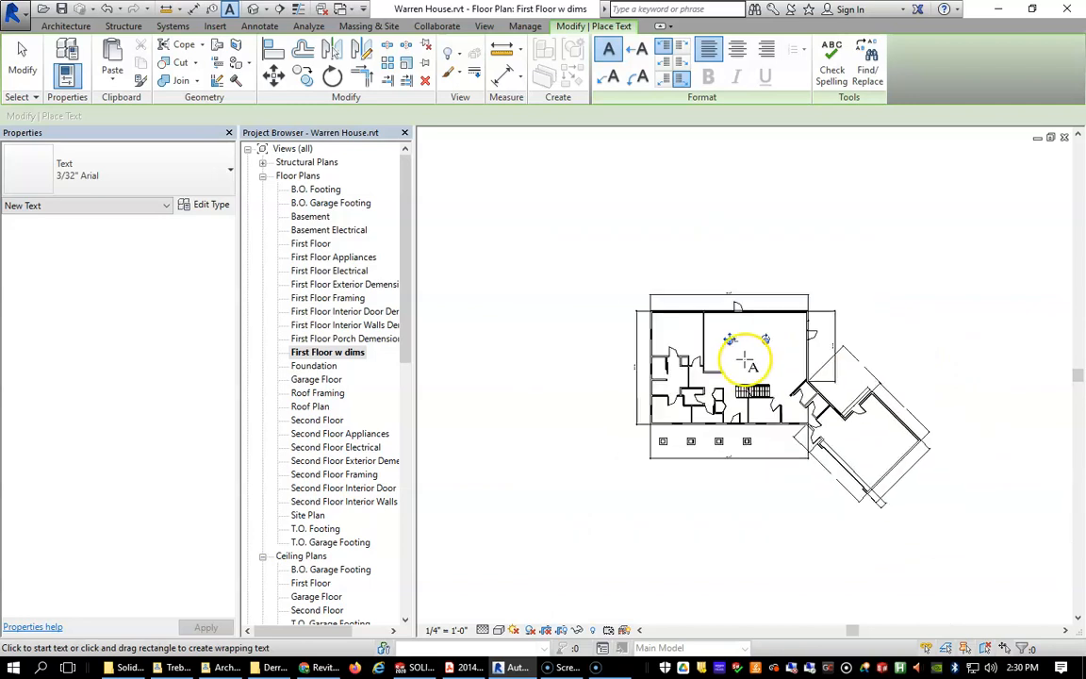
scroll(745, 361, up, 5)
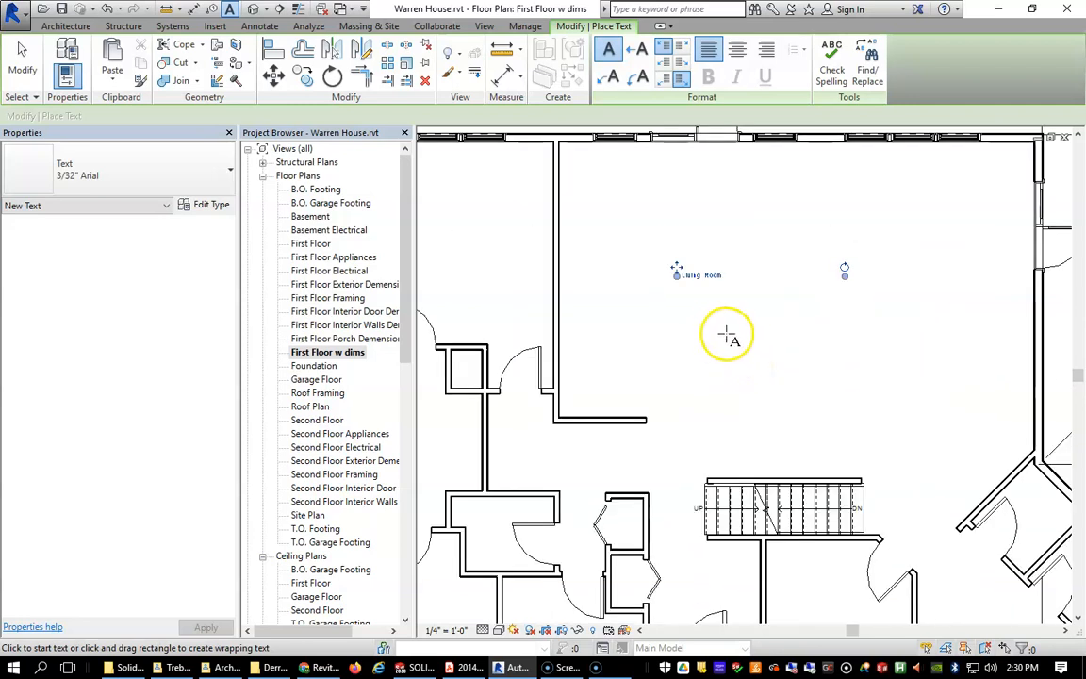
scroll(801, 344, down, 2)
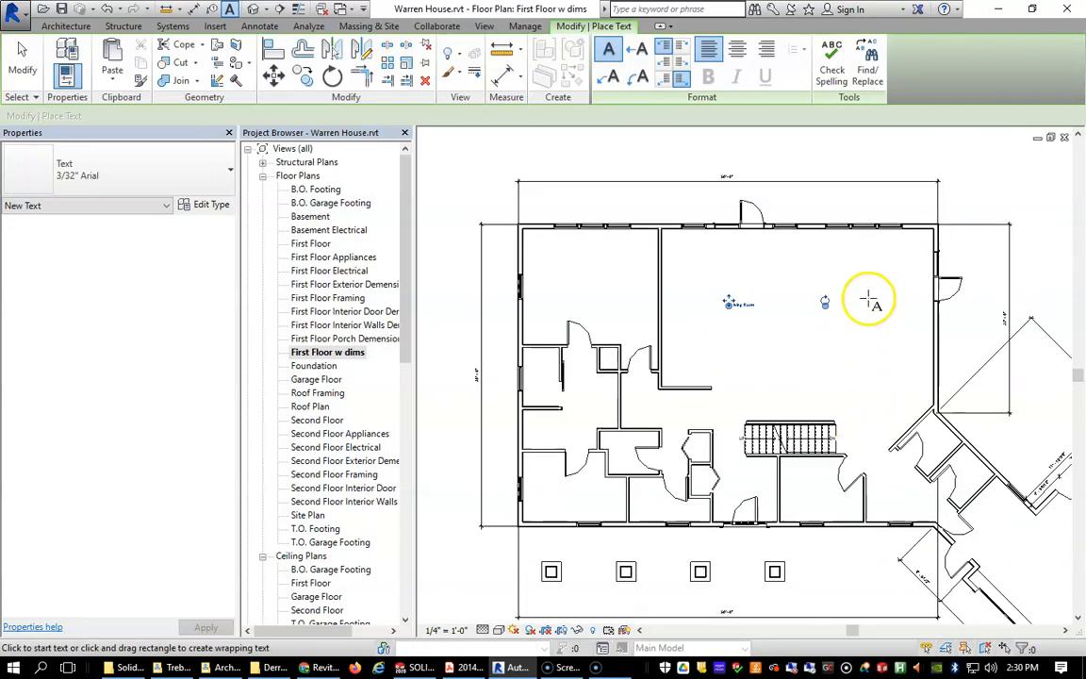
scroll(734, 471, down, 2)
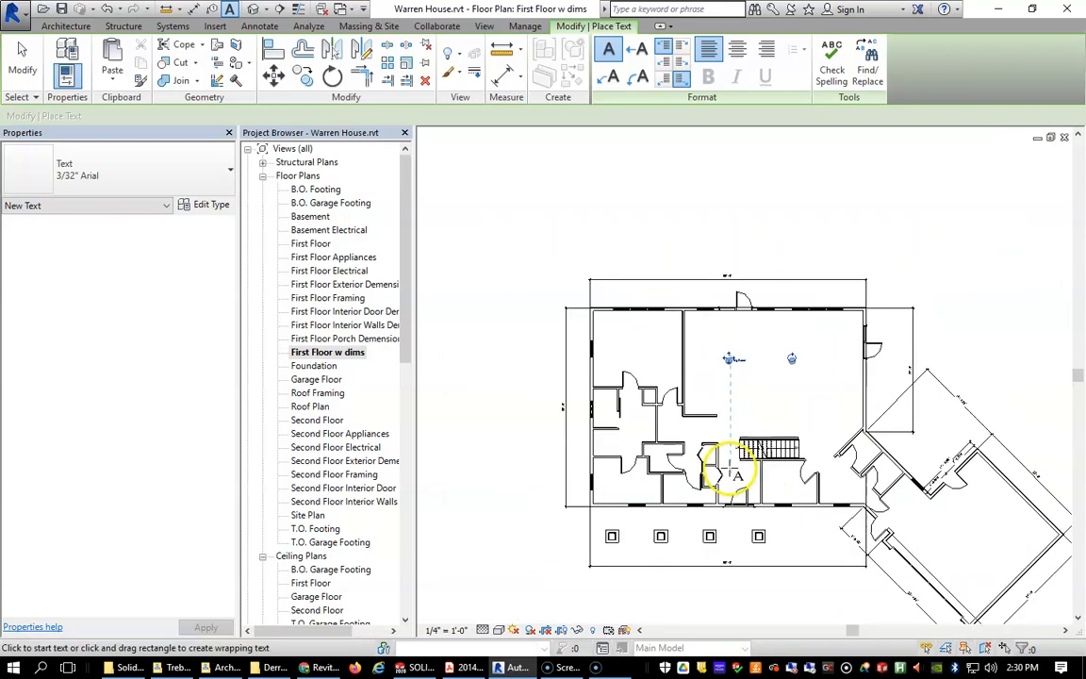
scroll(734, 471, down, 1)
click(520, 303)
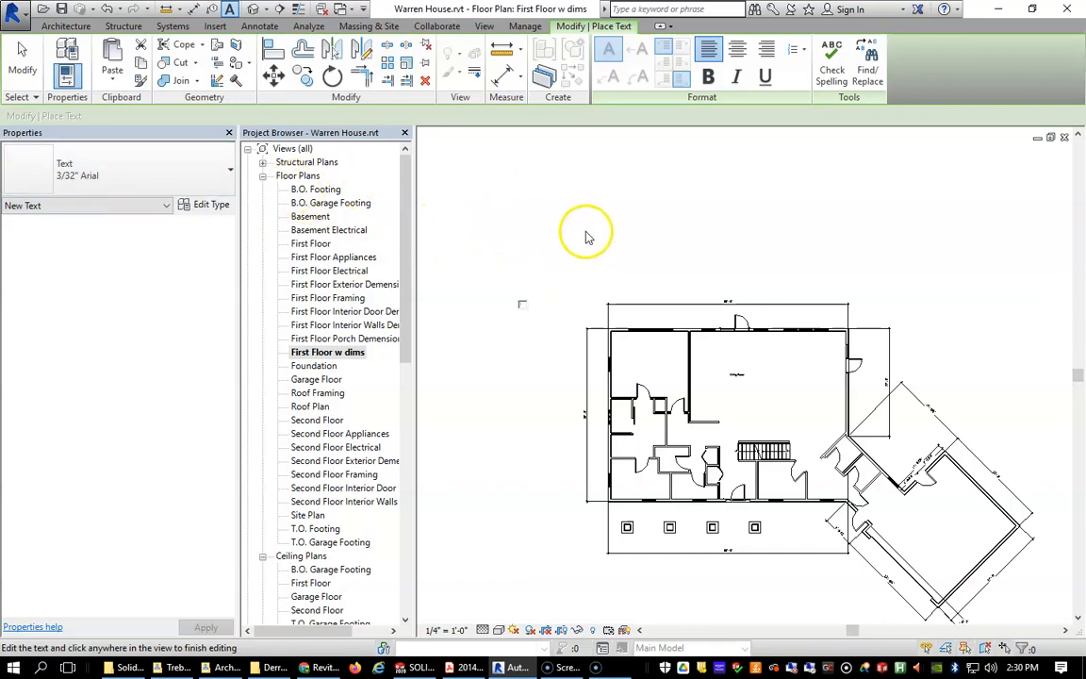
click(506, 269)
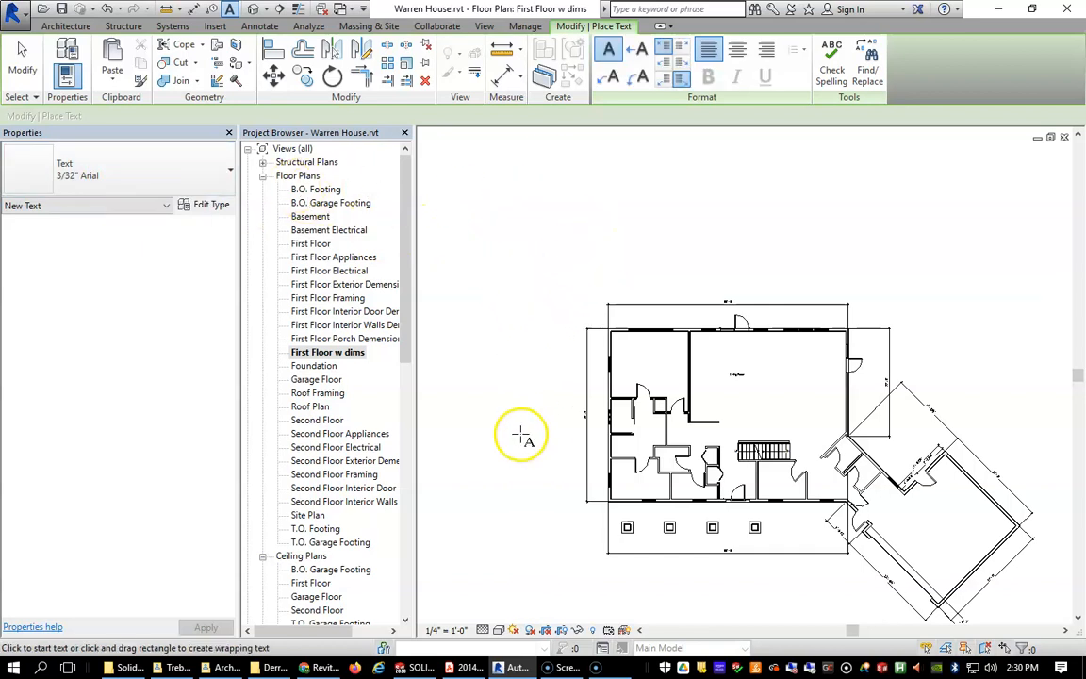
Step: Pan the plan back into view and exit the Text tool
scroll(523, 437, down, 1)
scroll(715, 509, down, 5)
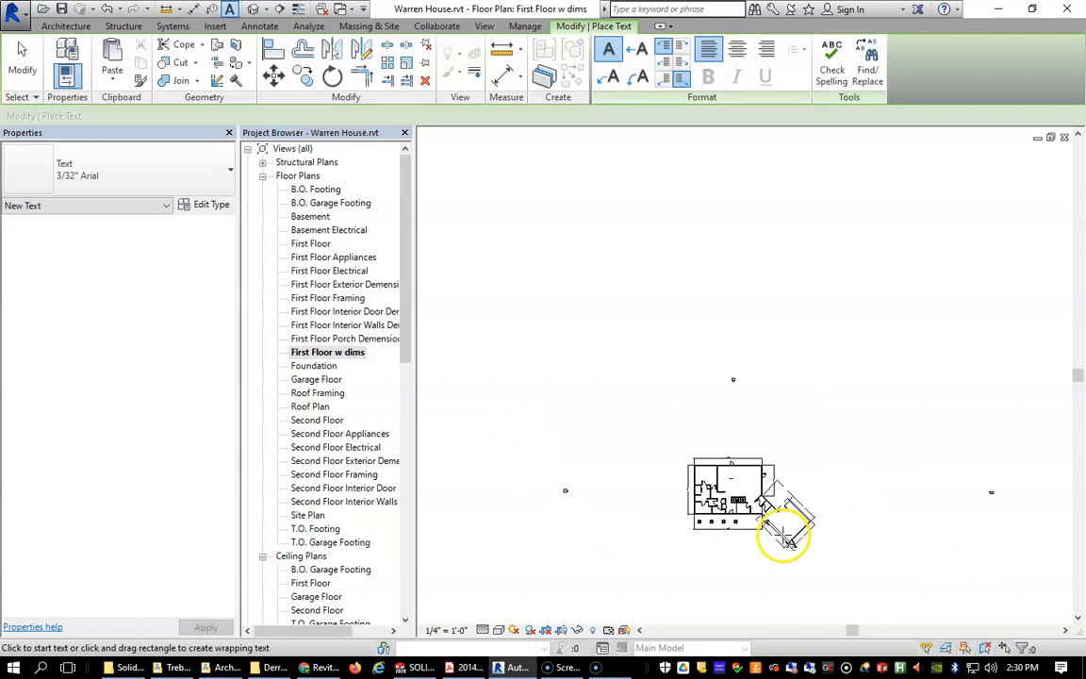
middle_drag(788, 537, 773, 379)
scroll(773, 378, up, 2)
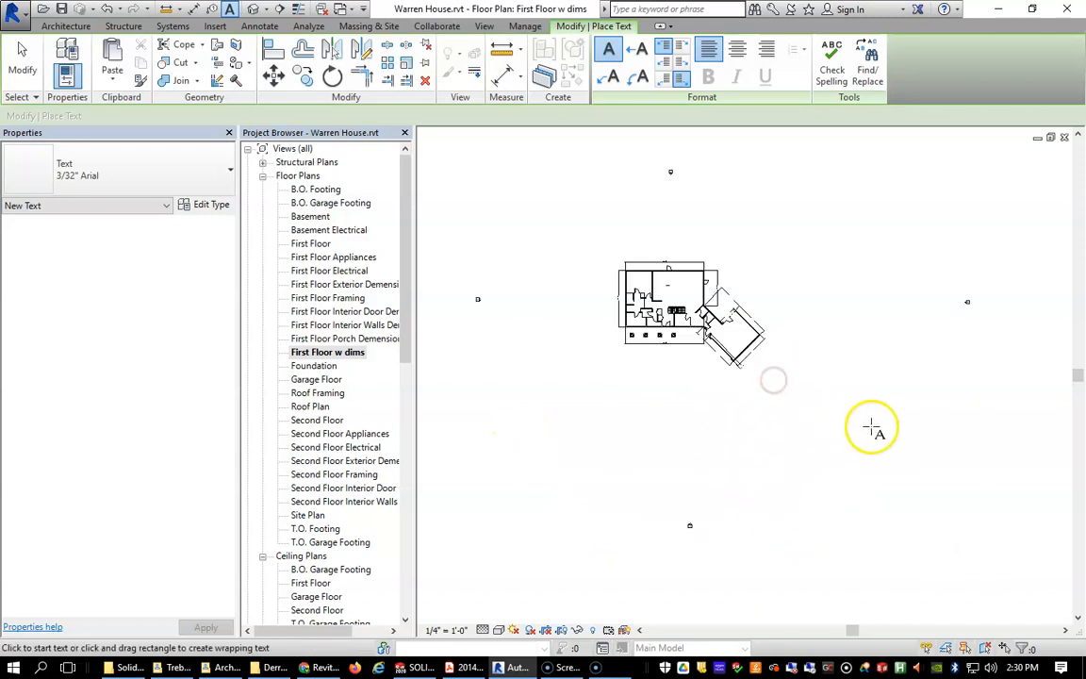
scroll(855, 414, down, 1)
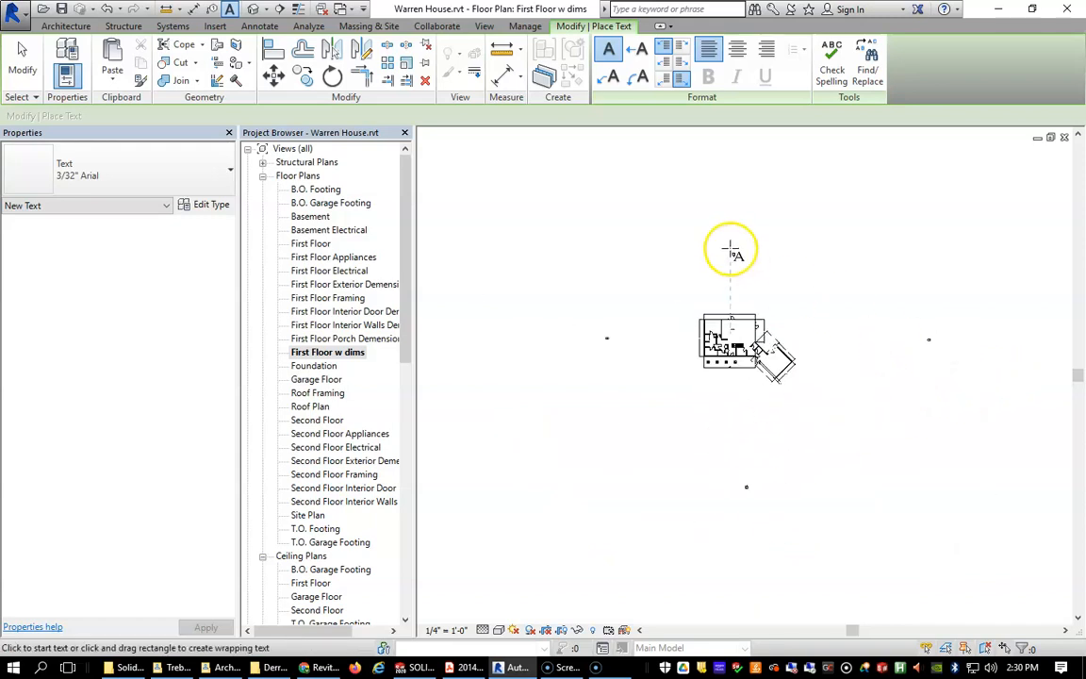
key(Escape)
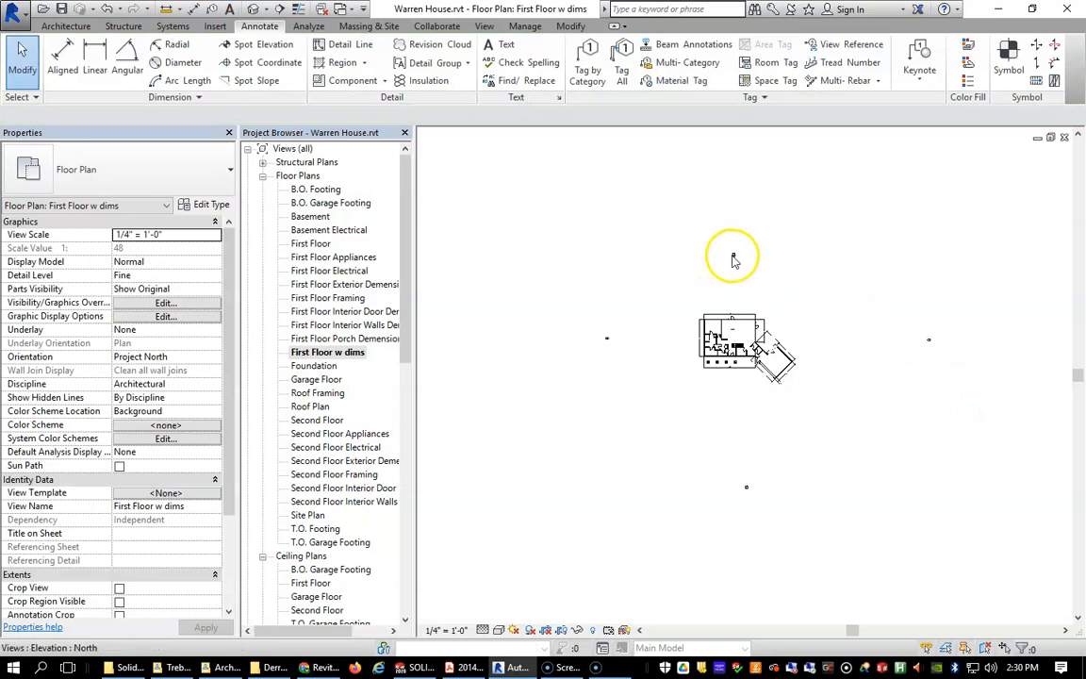
Step: Hide the elevation marker category in this view
scroll(733, 264, up, 5)
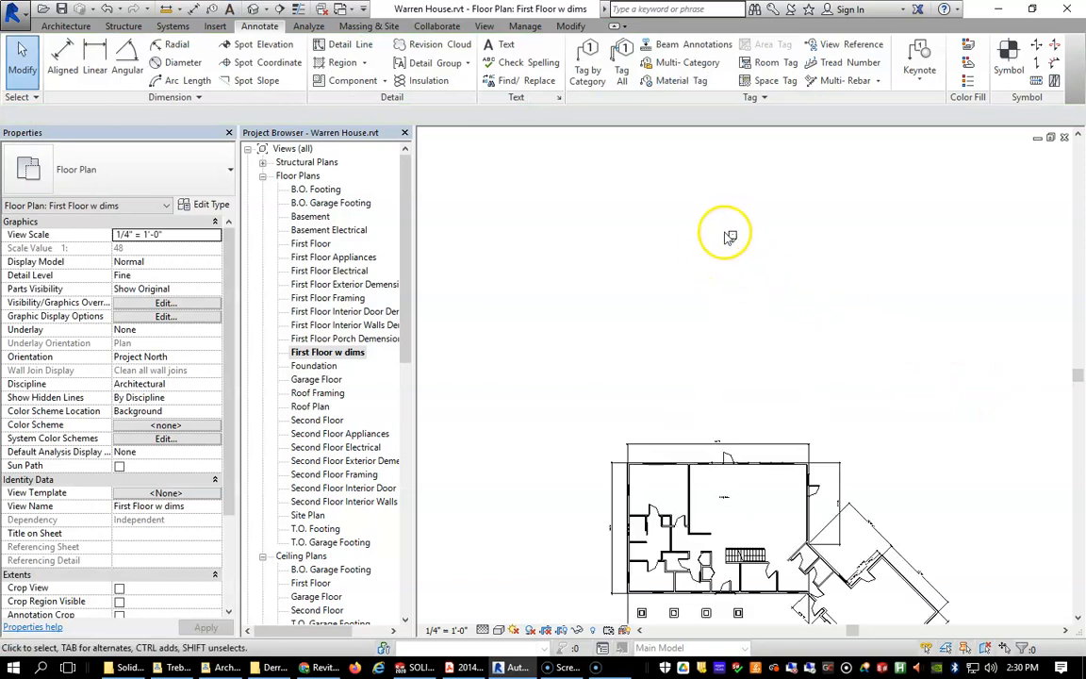
drag(620, 179, 780, 262)
right_click(733, 239)
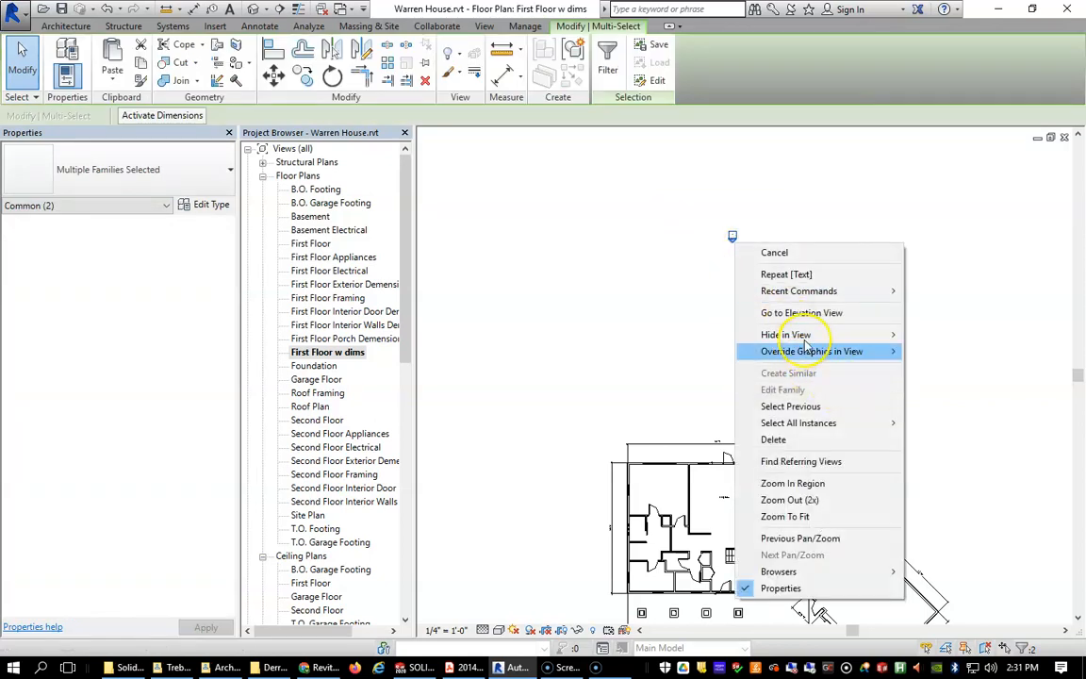
mouse_move(812, 335)
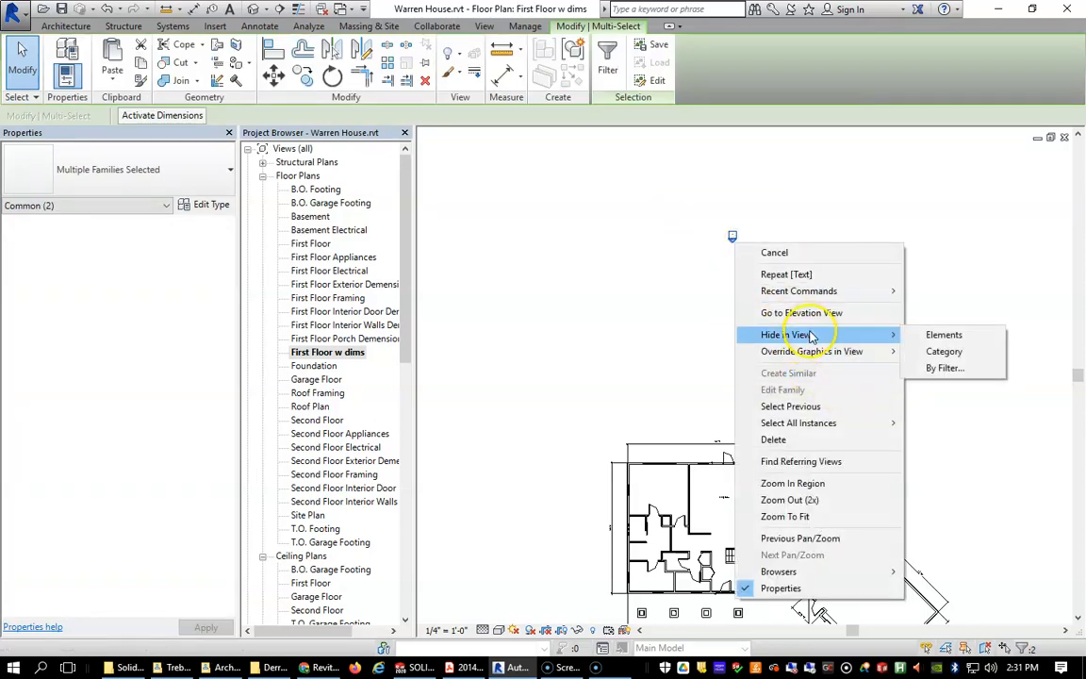
click(942, 351)
Step: Set the view scale to 1/8" = 1'-0" in Properties
scroll(852, 419, down, 5)
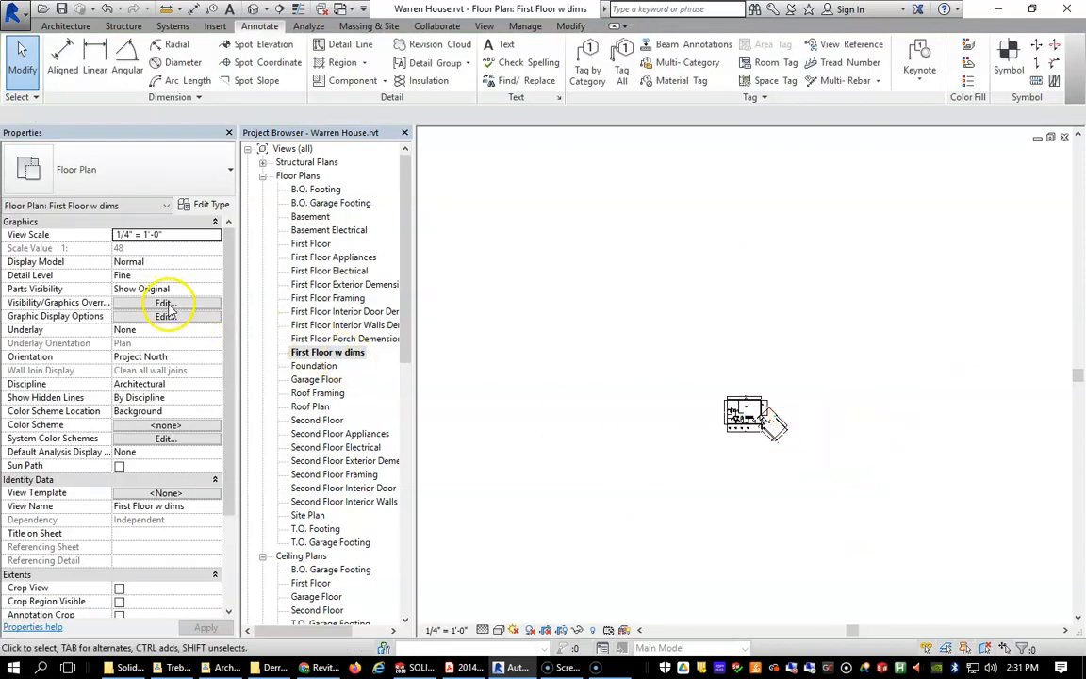
scroll(769, 454, up, 4)
scroll(767, 457, down, 1)
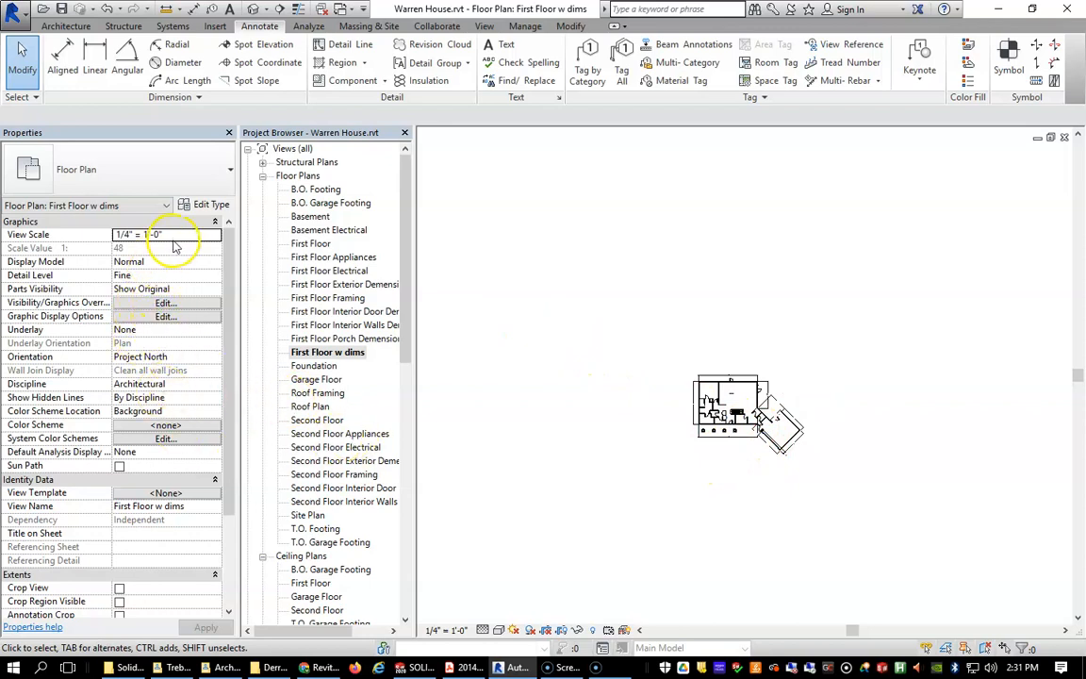
click(215, 238)
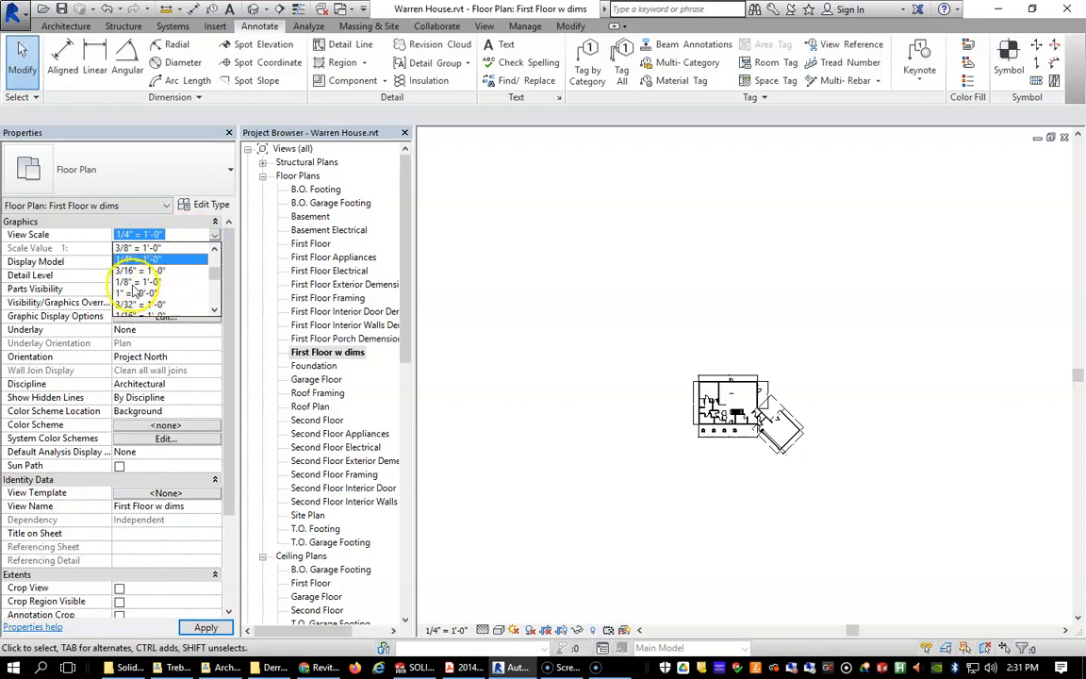
click(136, 282)
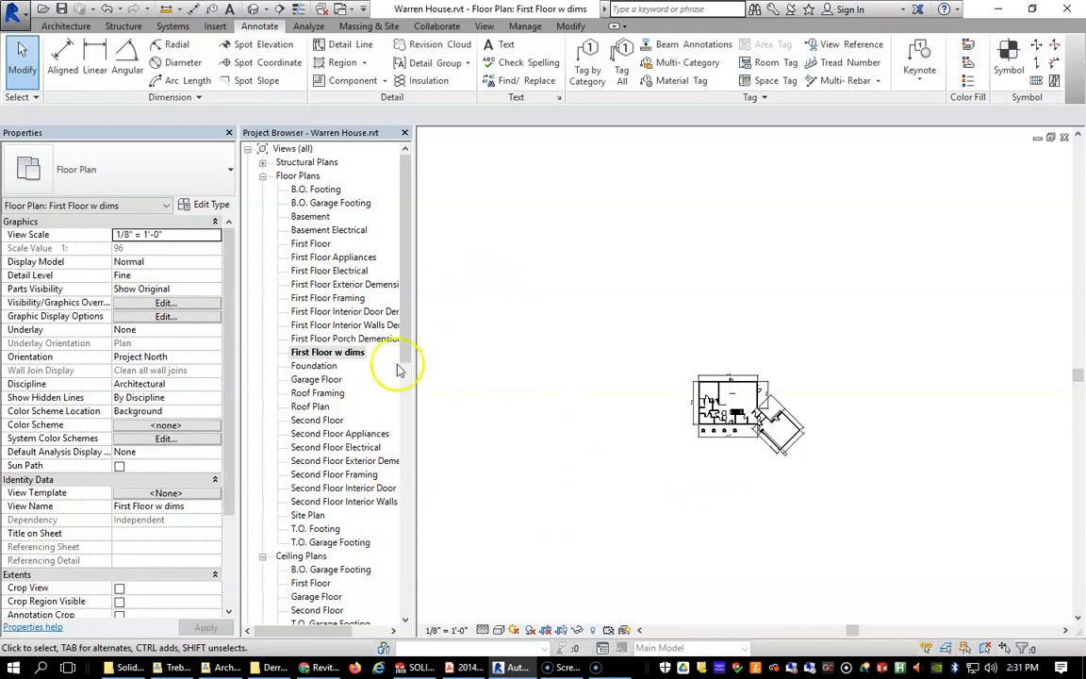
drag(408, 344, 370, 588)
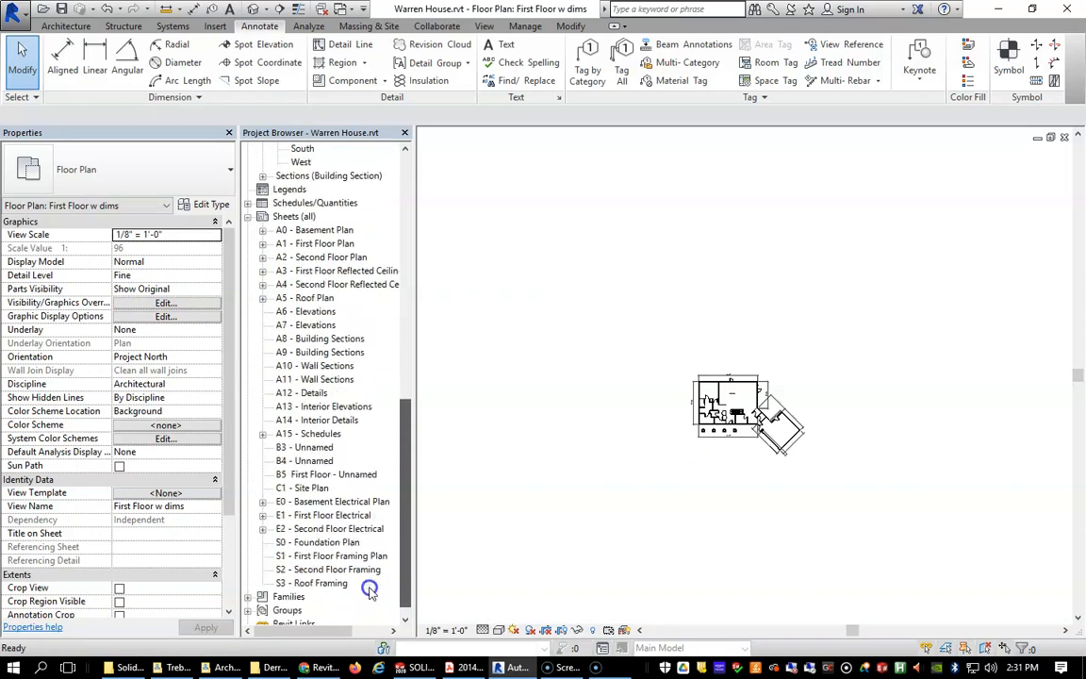
Step: Open sheet 'B5 First Floor - Unnamed' from the Sheets list in the Project Browser
click(311, 474)
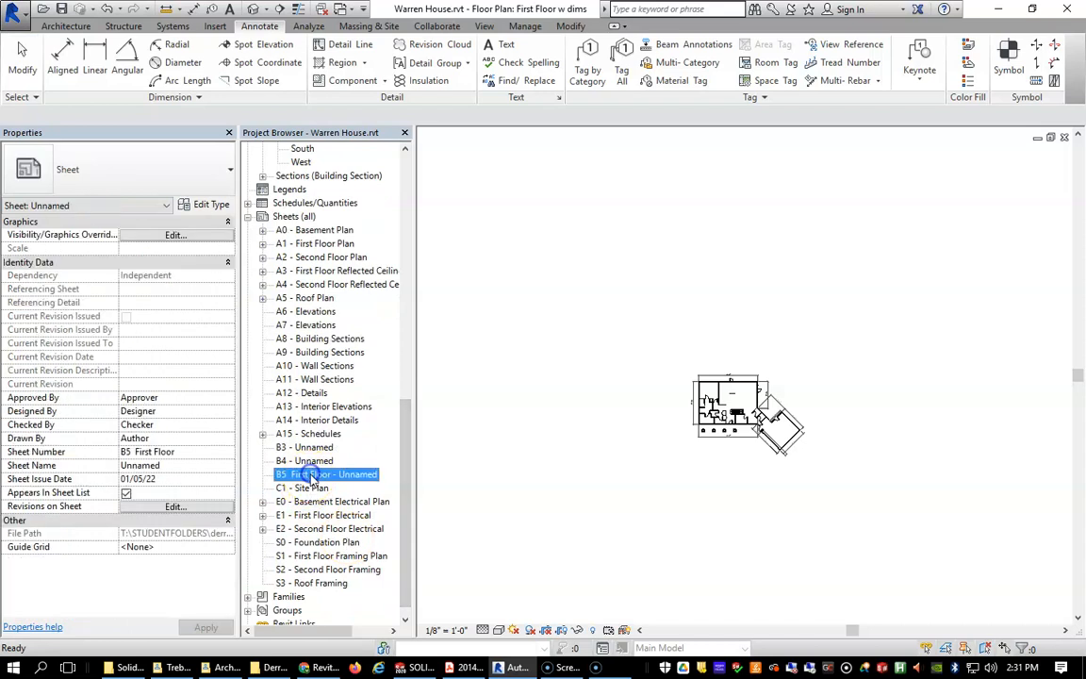
double_click(312, 476)
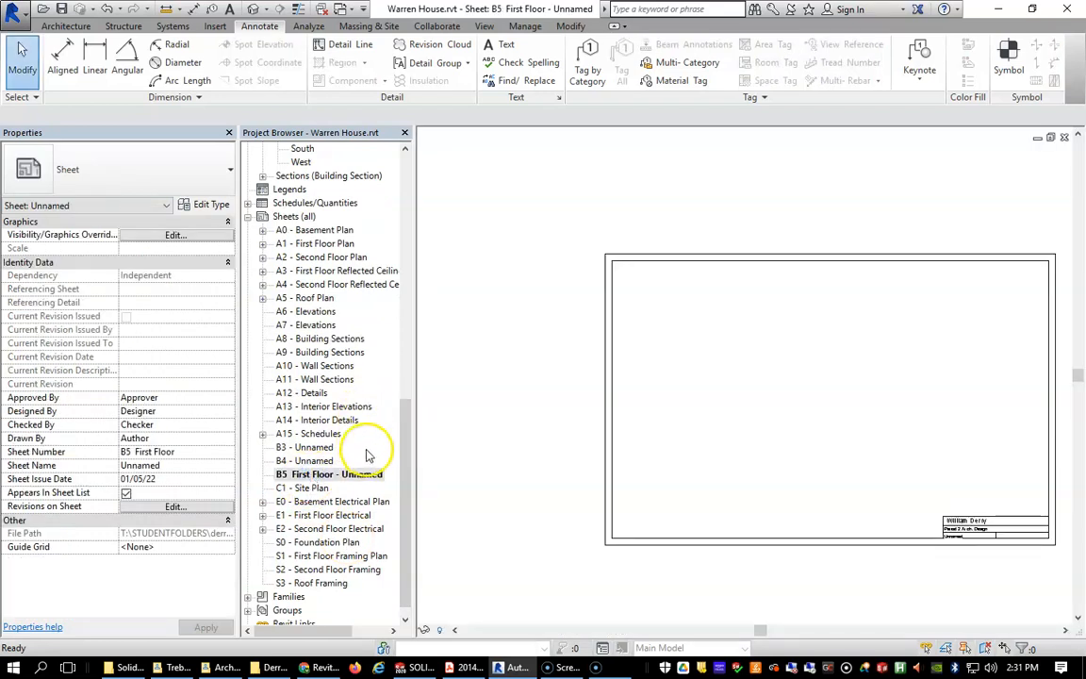
drag(412, 494, 413, 235)
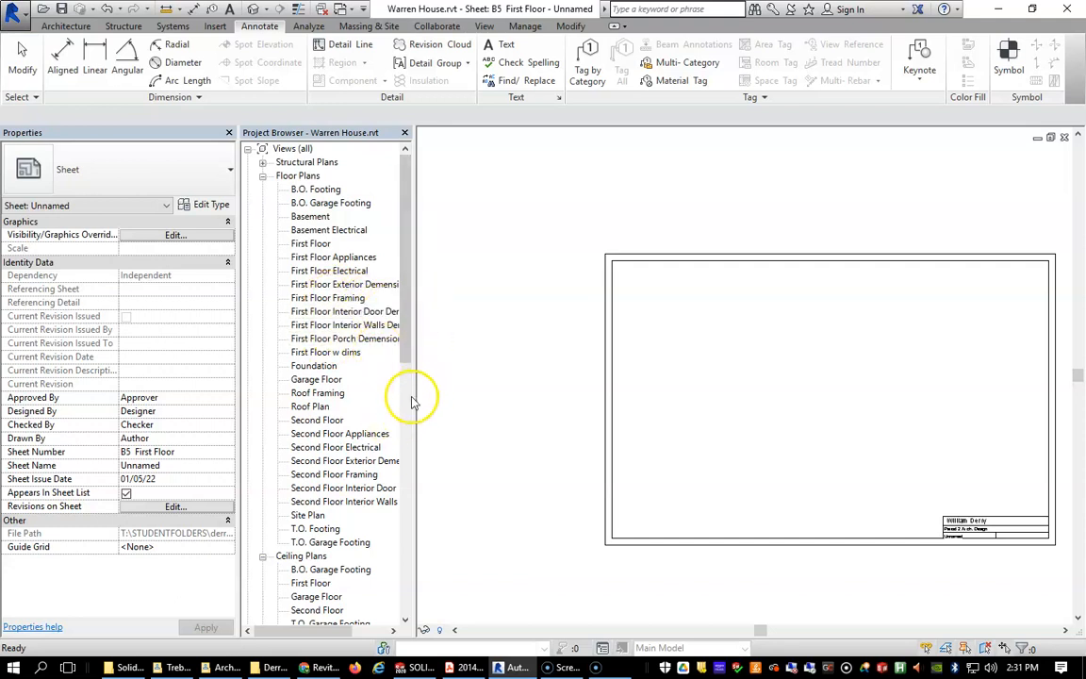
Step: Place the First Floor w dims viewport inside the B5 title block, then select the B5 sheet entry
click(338, 353)
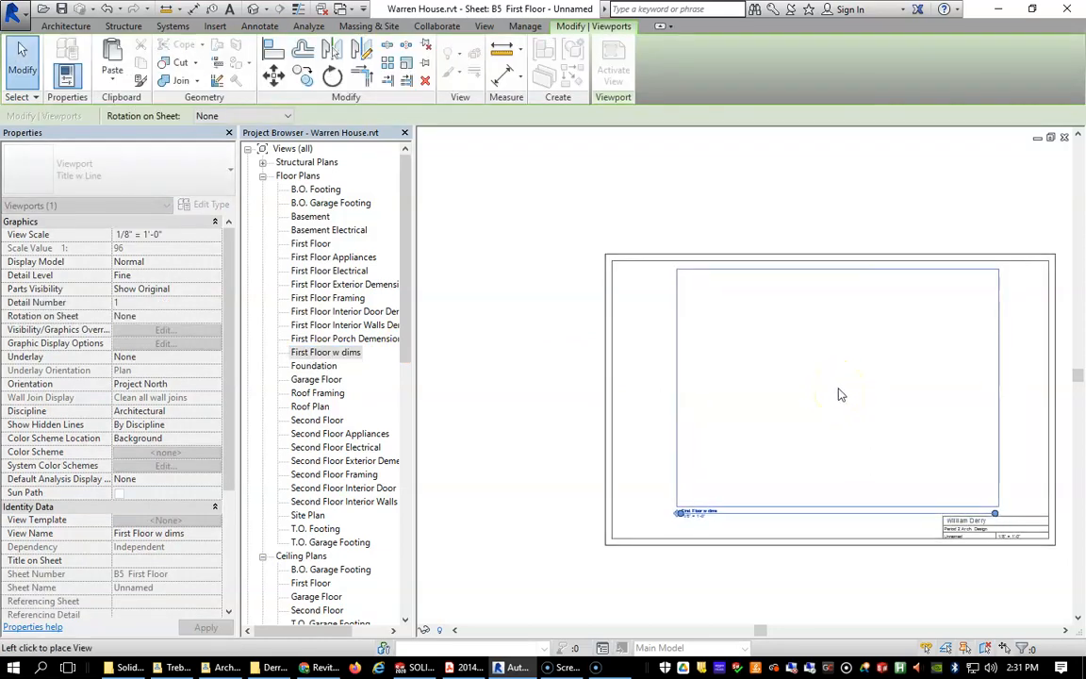
click(839, 394)
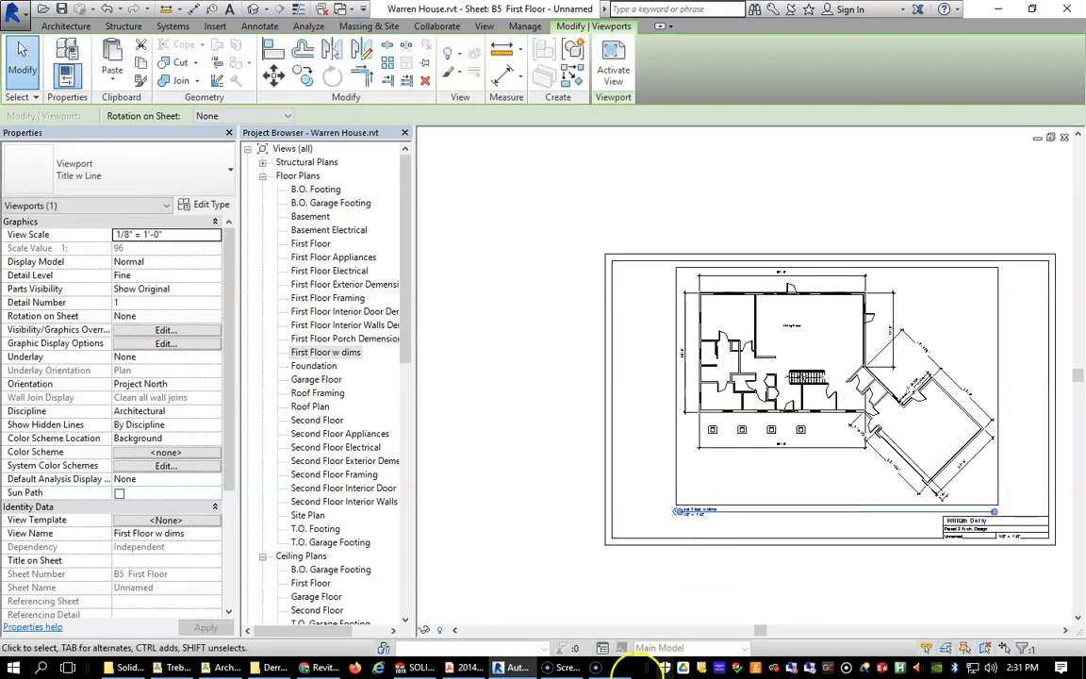
click(764, 591)
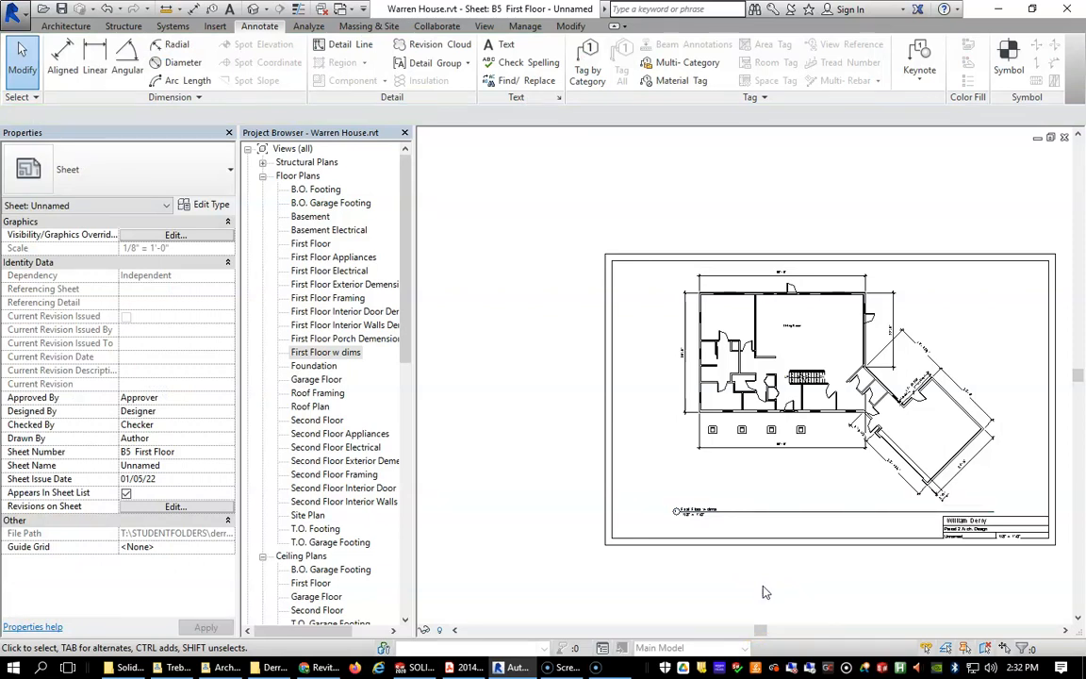
scroll(976, 457, down, 1)
scroll(987, 494, up, 4)
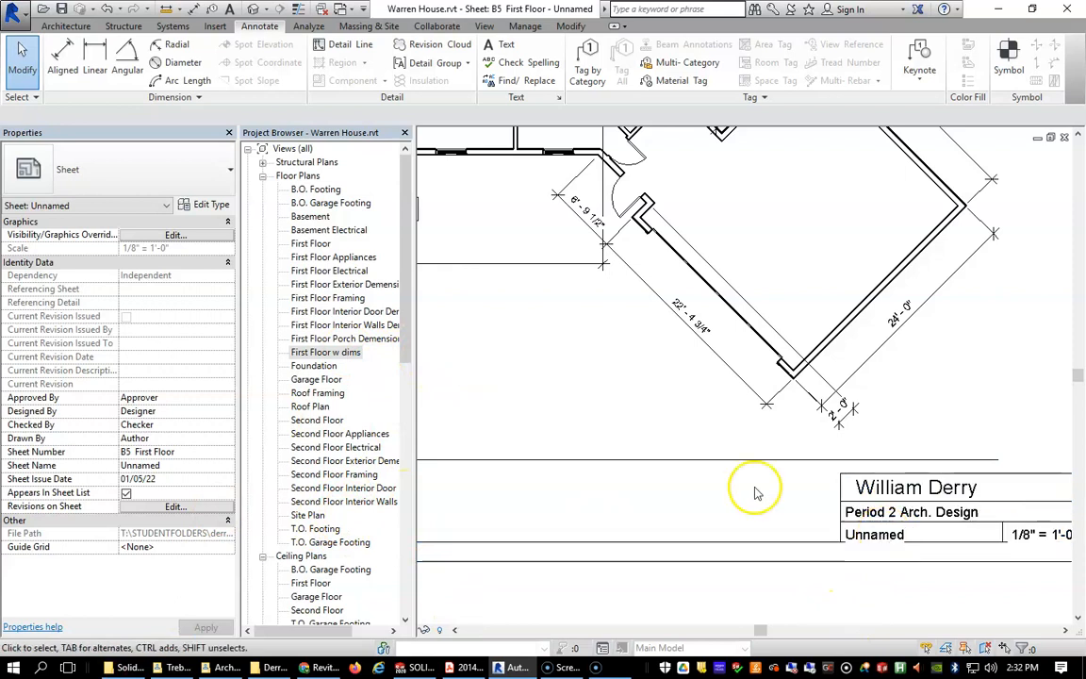
drag(404, 327, 410, 547)
click(361, 530)
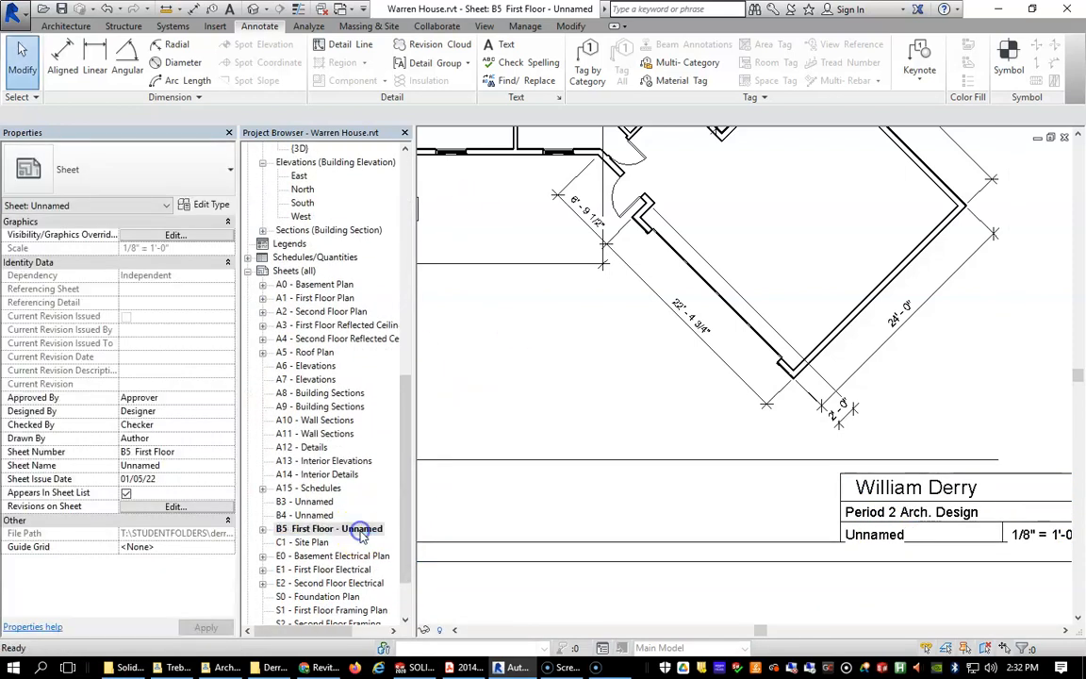
right_click(372, 529)
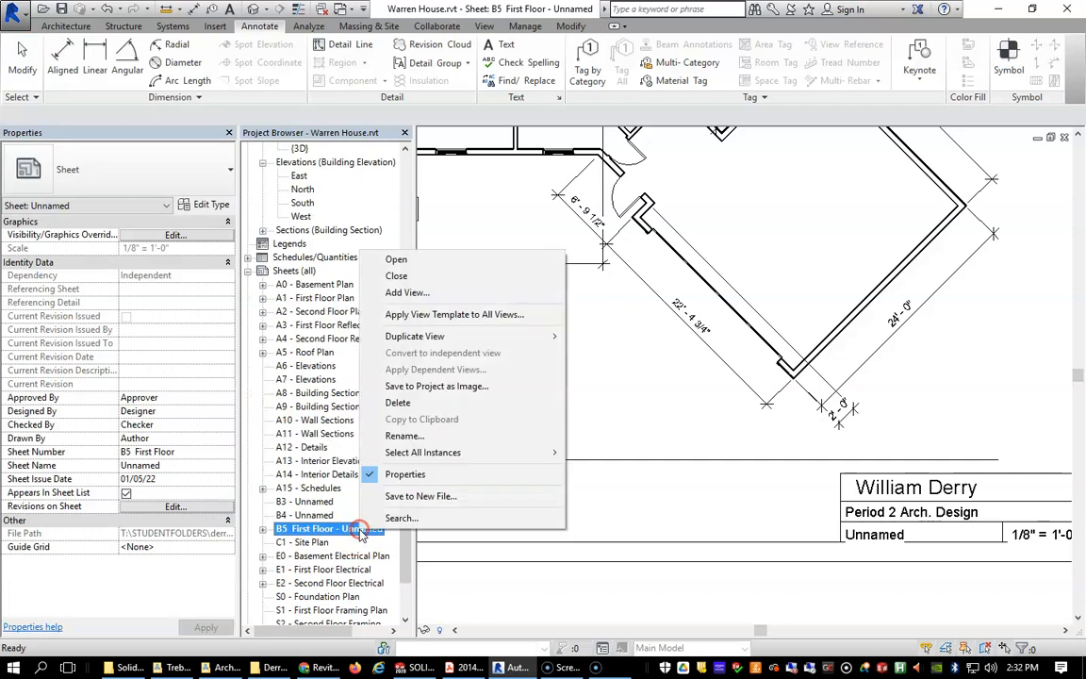
Step: Rename sheet B5 to 'First Floor' and reselect it in the Project Browser
click(412, 437)
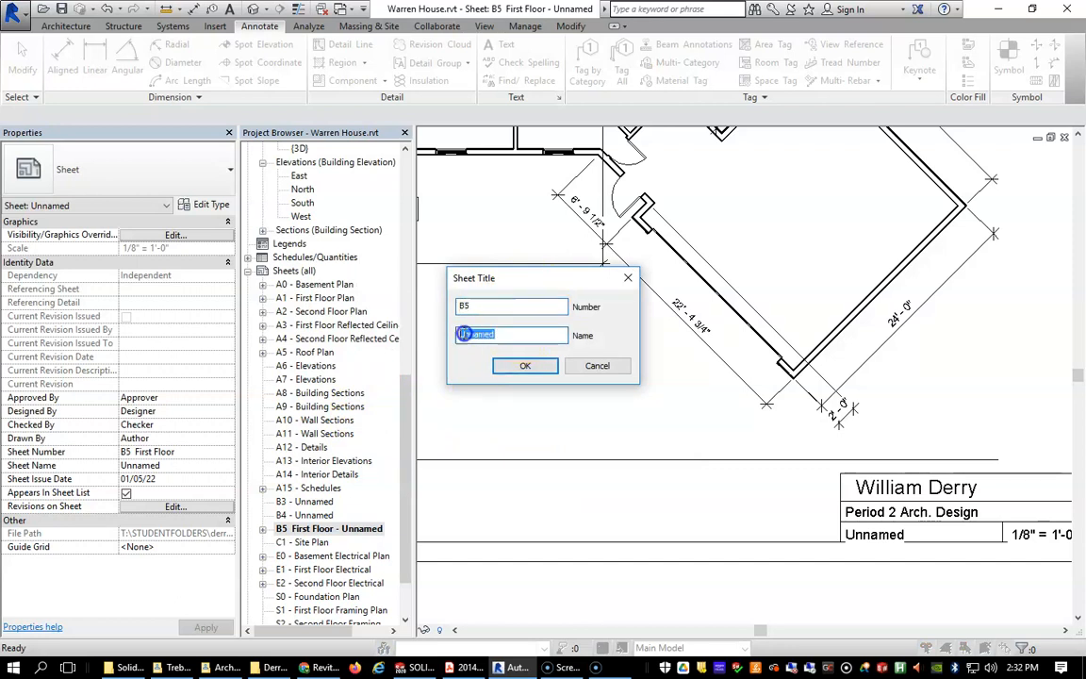
click(529, 367)
click(928, 534)
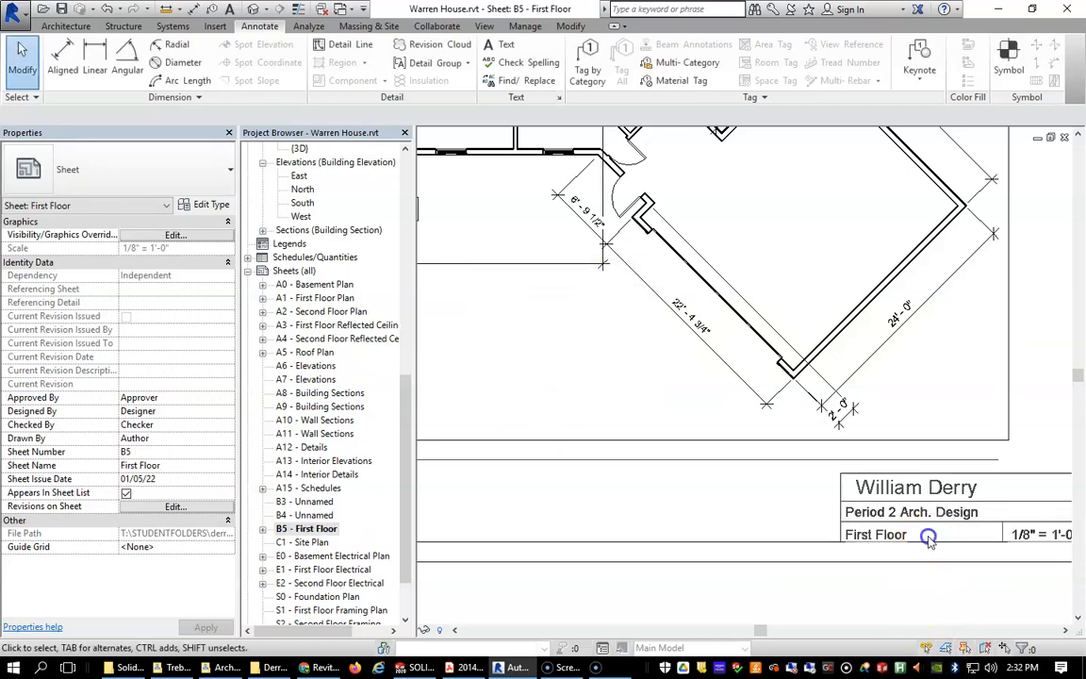
click(736, 622)
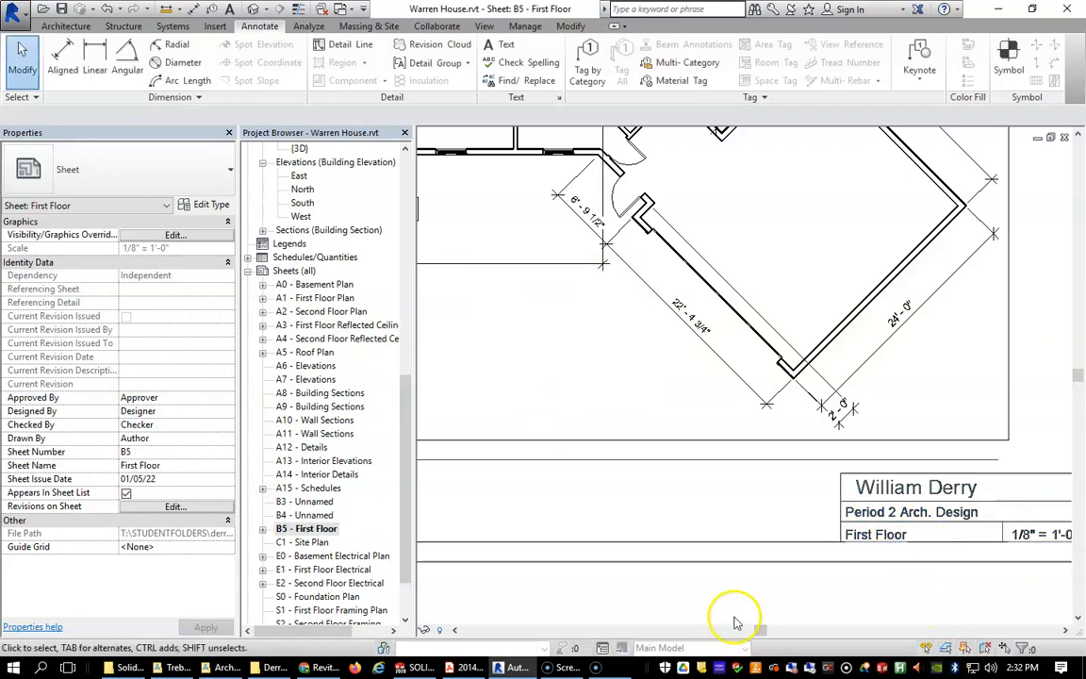
click(306, 529)
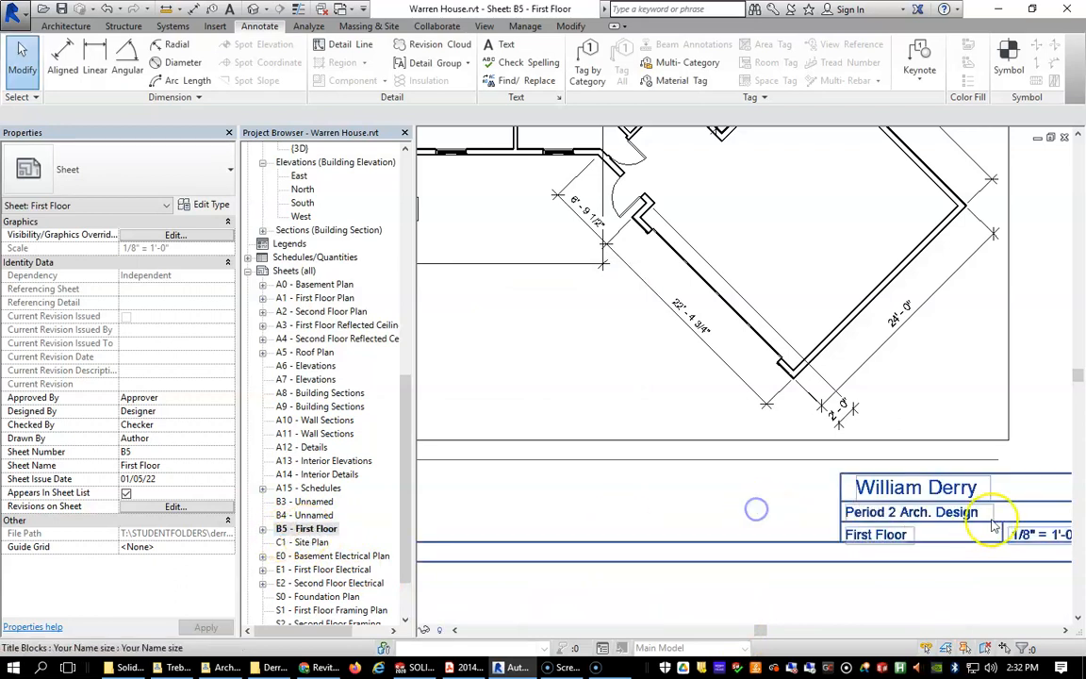
scroll(1037, 556, down, 3)
scroll(1028, 547, up, 4)
scroll(896, 460, down, 6)
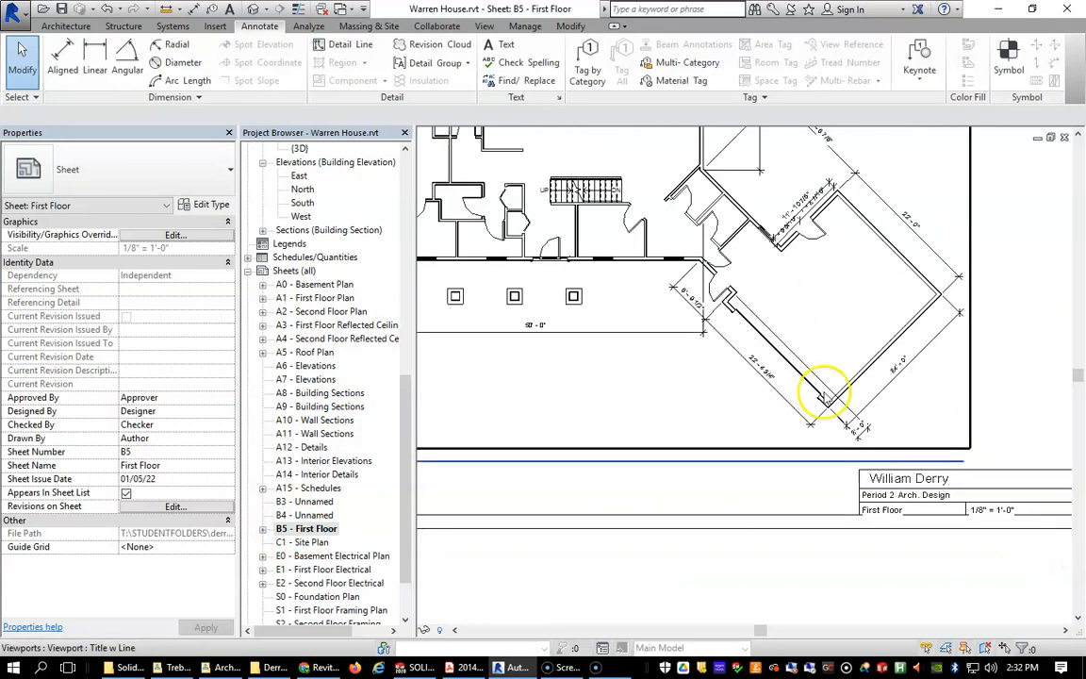
scroll(745, 326, up, 3)
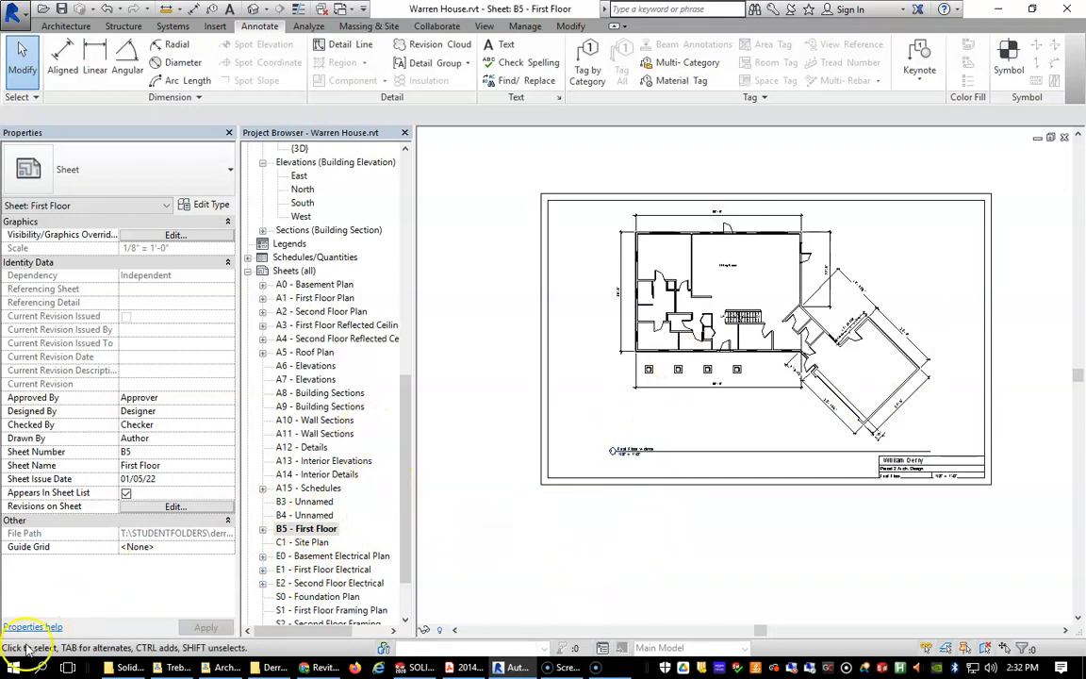
Step: Create new sheet B6 from Sheets (all) using the class title block
click(289, 272)
right_click(286, 274)
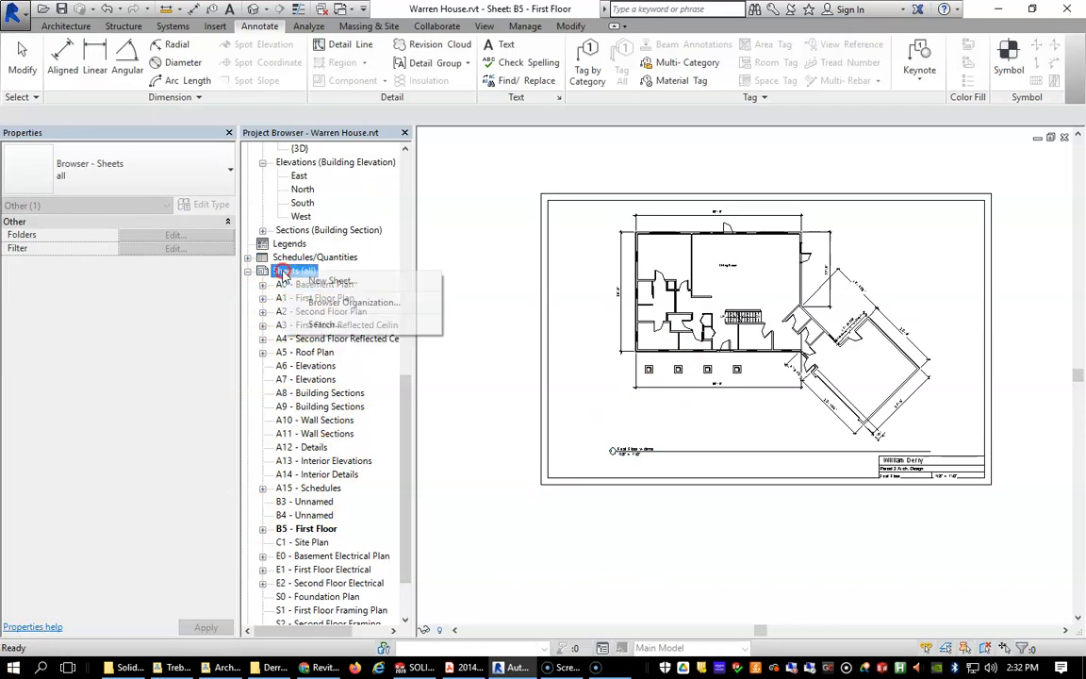
click(328, 282)
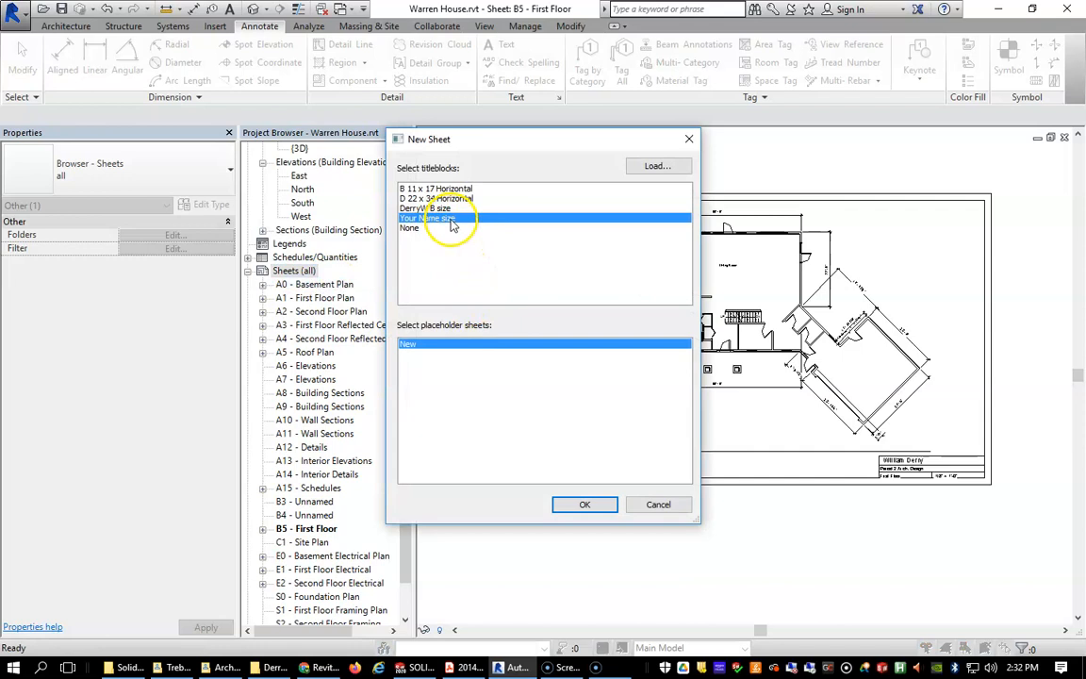
click(580, 504)
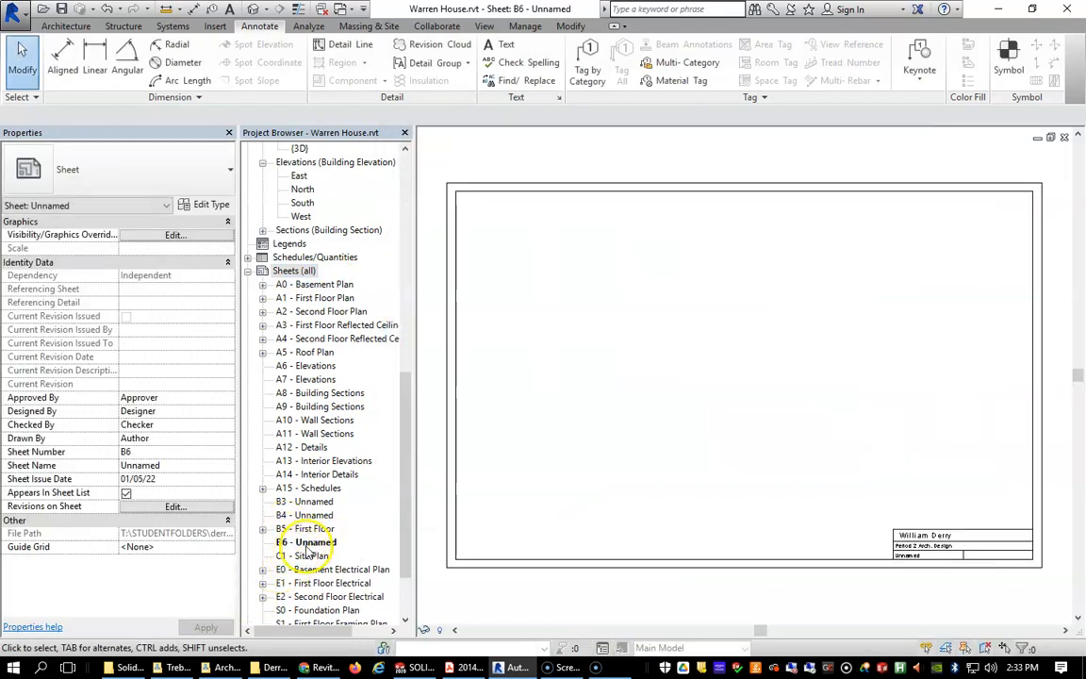
Step: Rename sheet B6 to 'Front Elevation' (entered as 'Front Elevatioin')
click(325, 543)
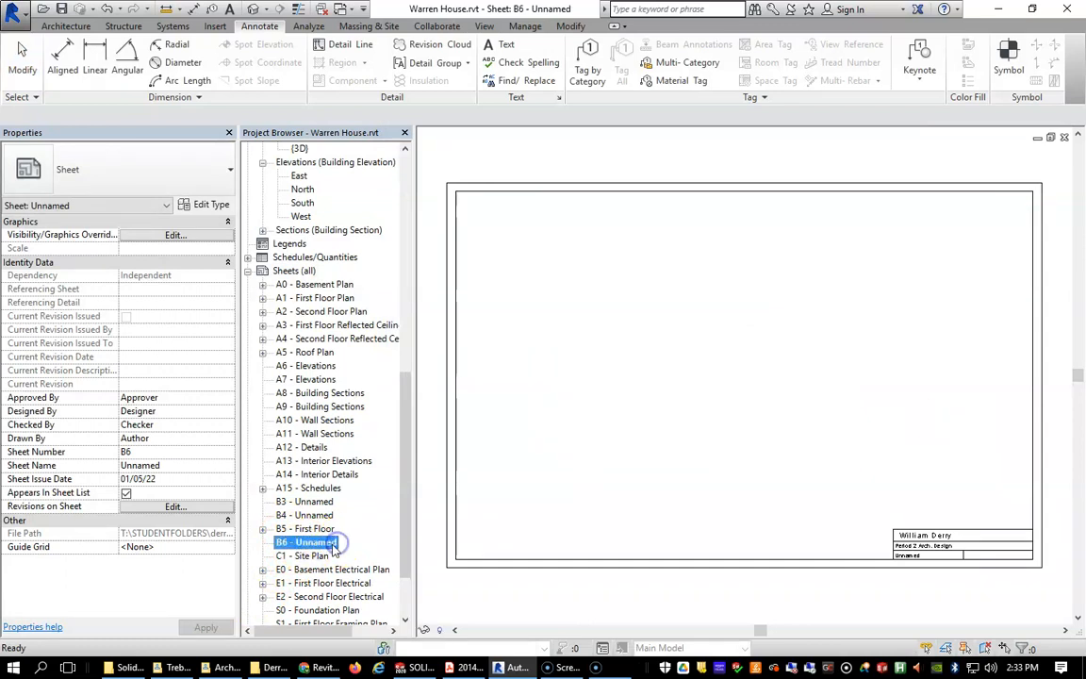
right_click(325, 544)
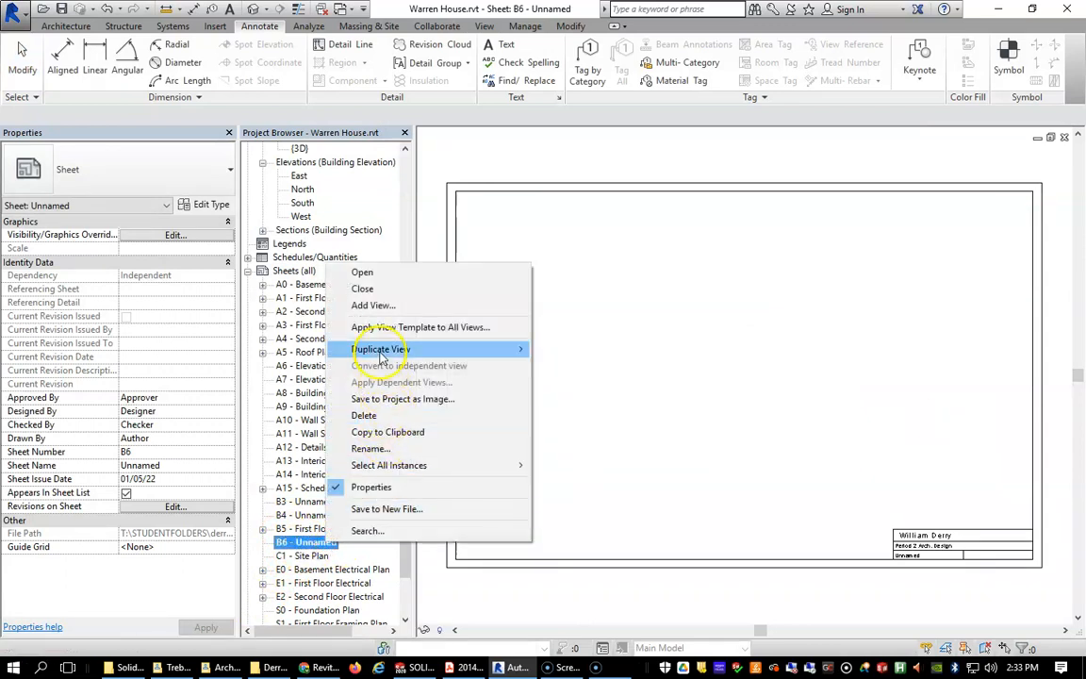
click(369, 449)
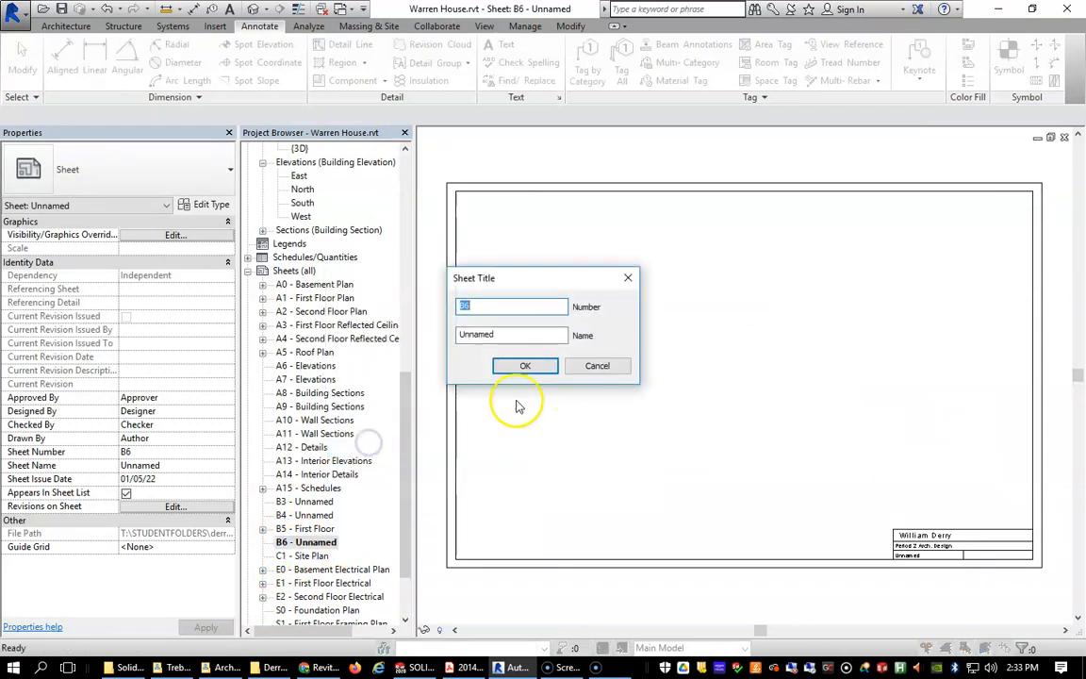
click(520, 336)
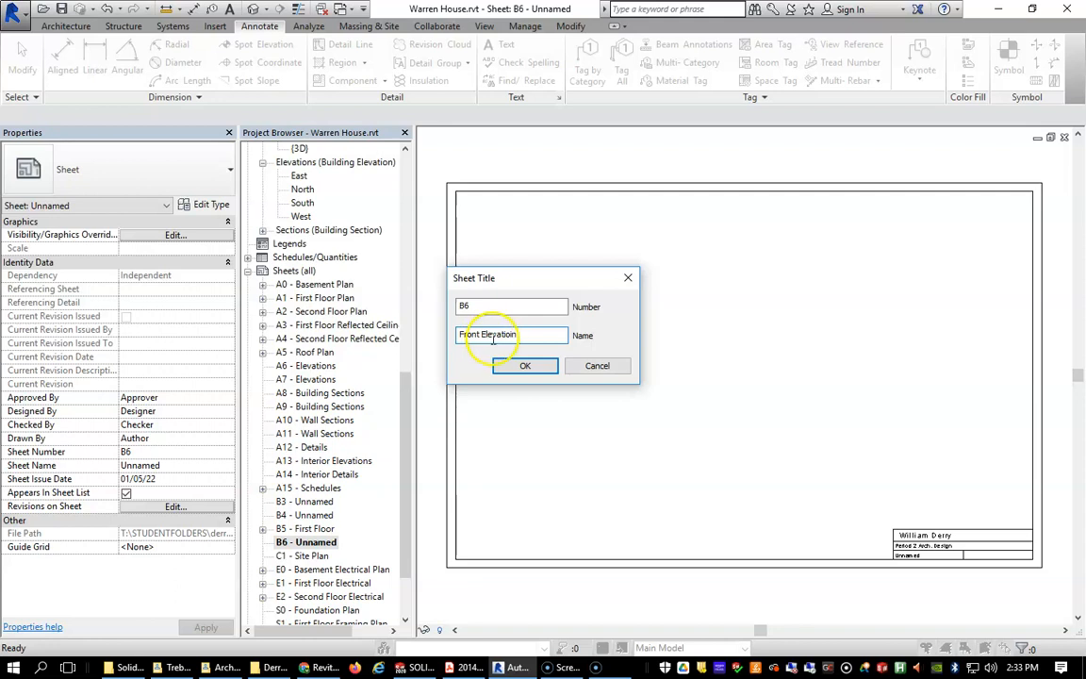
click(523, 367)
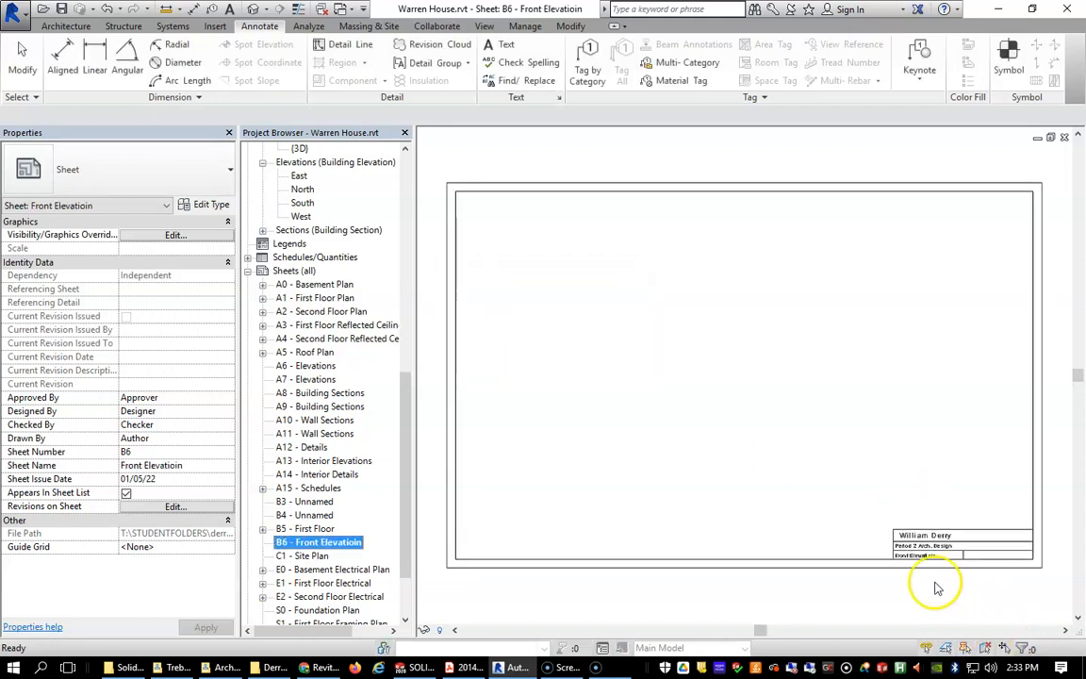
drag(403, 484, 405, 381)
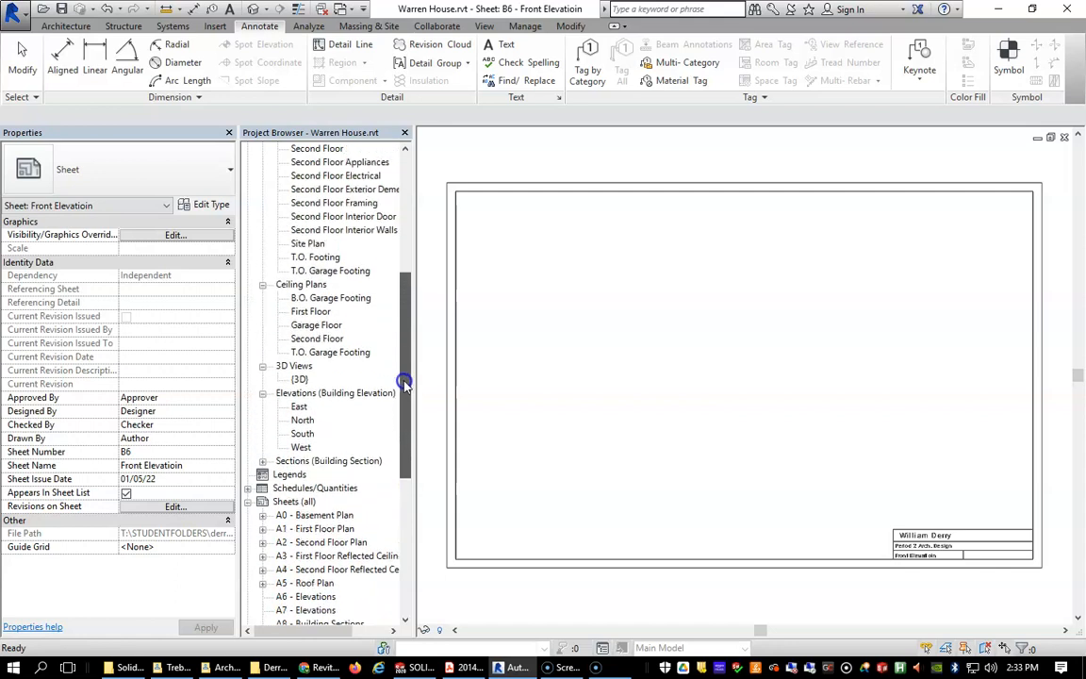
Step: Open the South elevation and recentre the house in the view
double_click(302, 434)
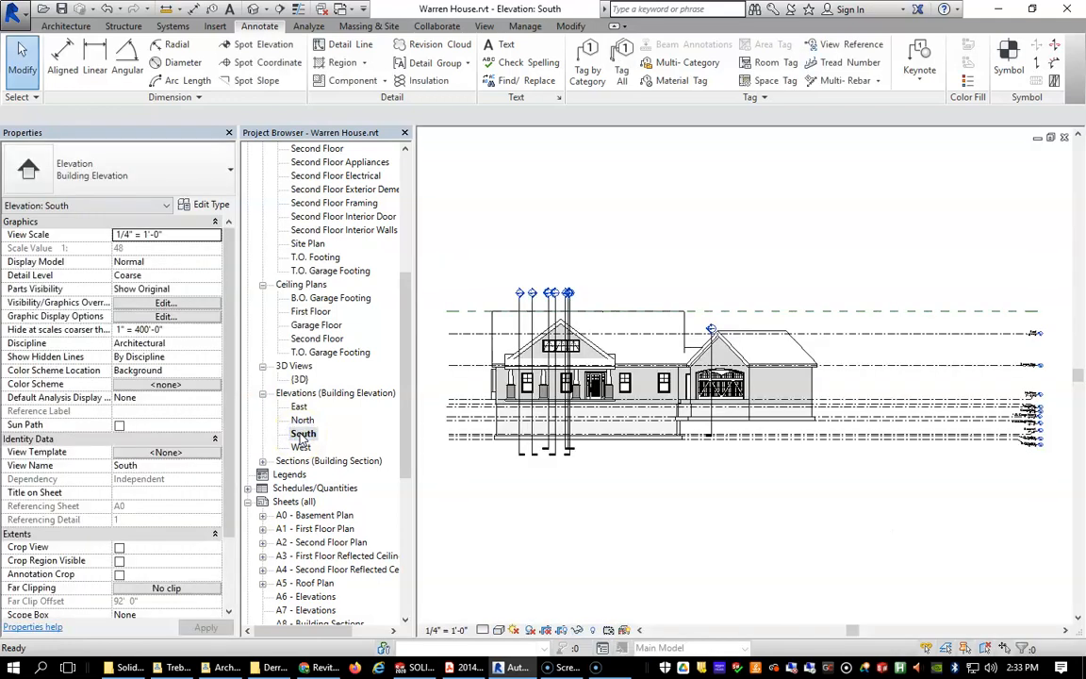
scroll(675, 428, down, 2)
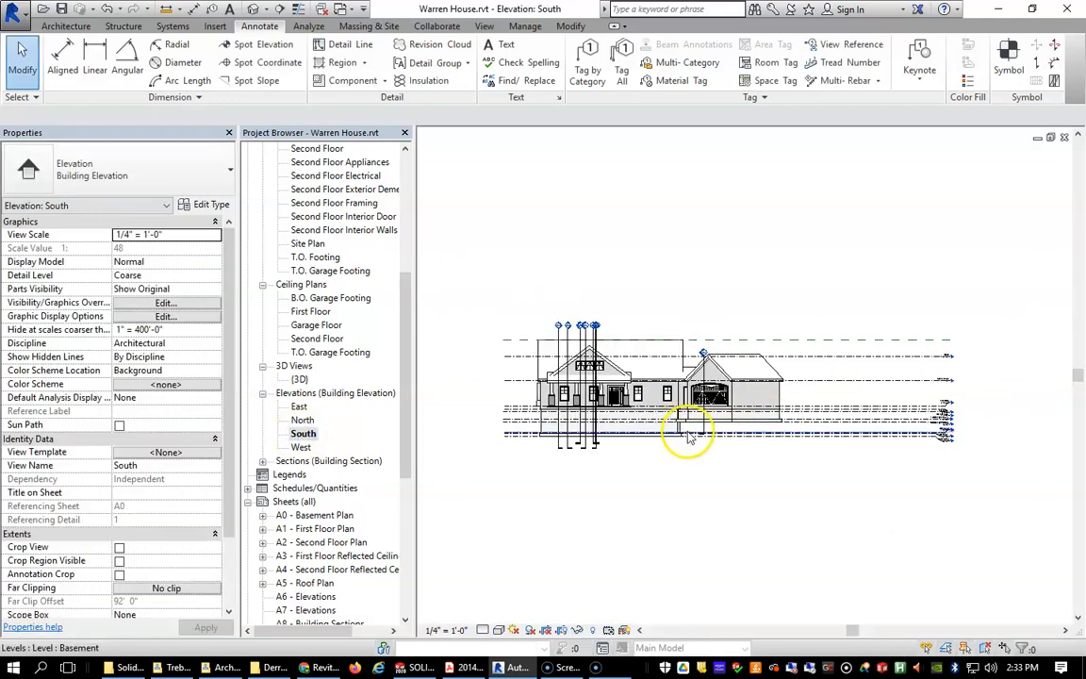
scroll(691, 434, up, 3)
scroll(692, 433, up, 1)
scroll(636, 432, up, 1)
scroll(582, 420, down, 2)
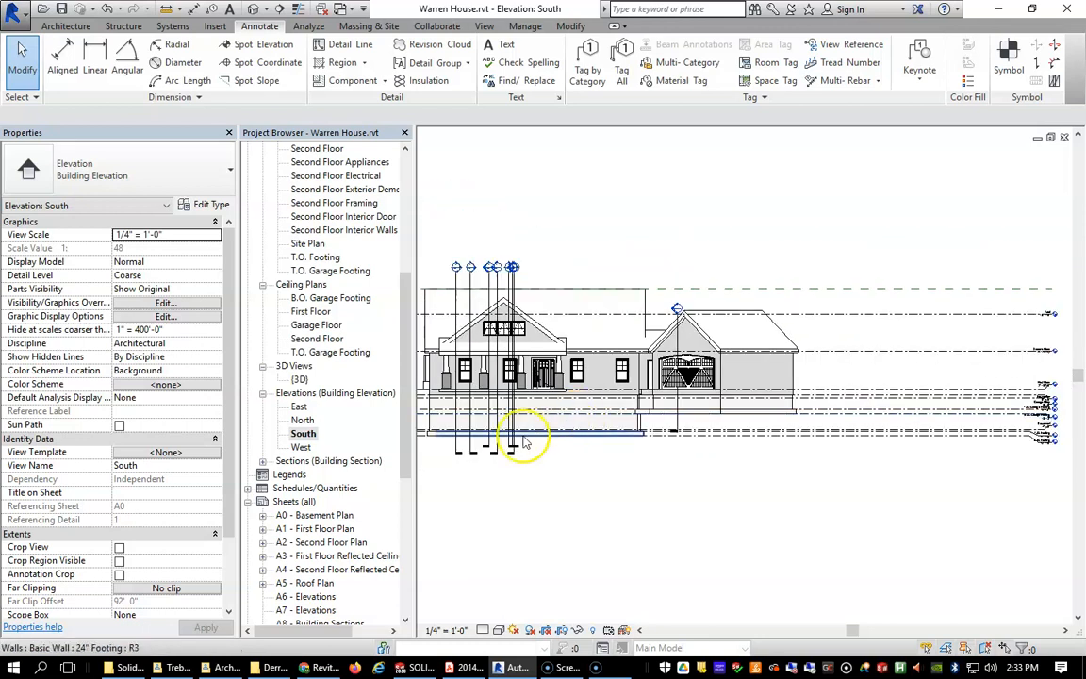
scroll(561, 450, down, 2)
middle_drag(627, 436, 699, 434)
scroll(696, 429, up, 4)
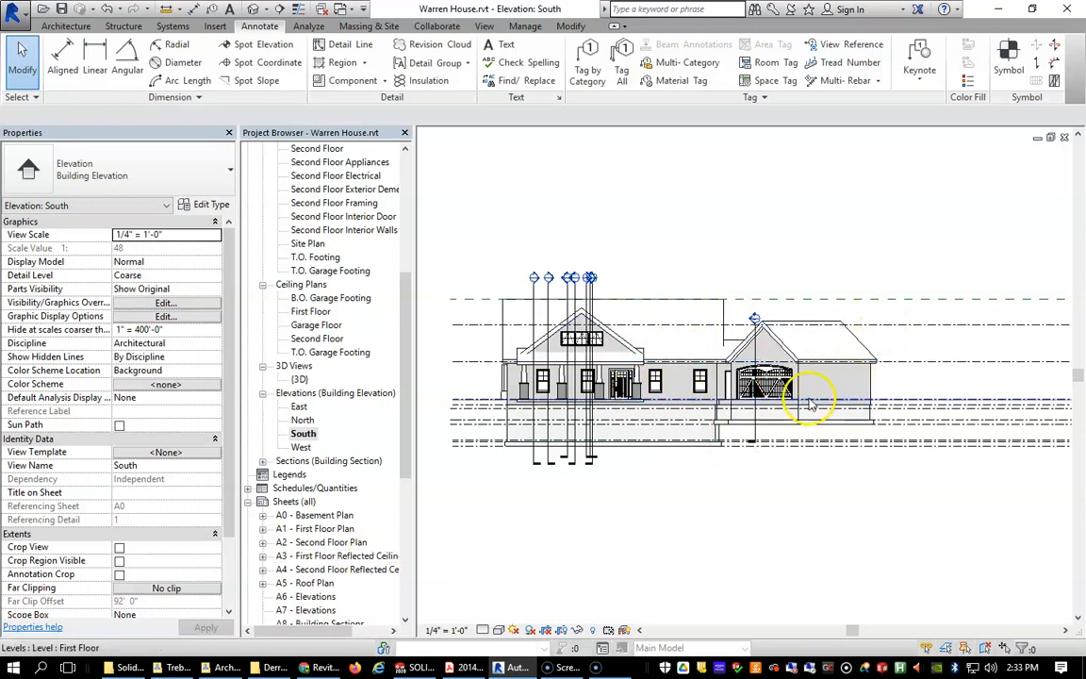
Step: Duplicate the South elevation with detailing, creating South Copy 1
click(304, 433)
right_click(306, 434)
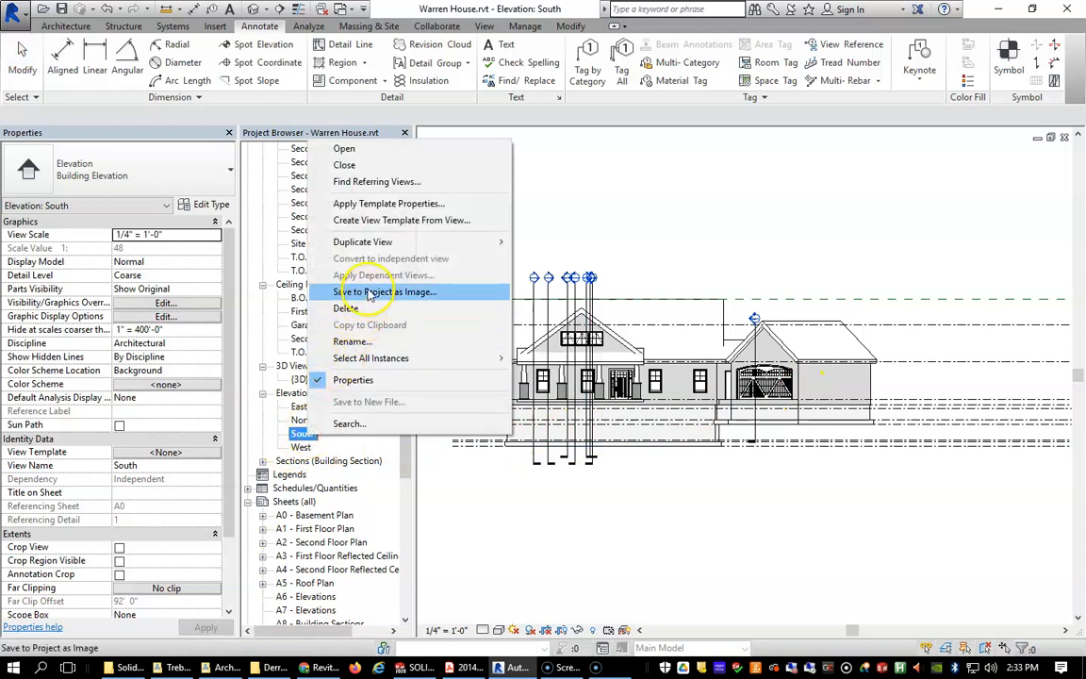
mouse_move(452, 242)
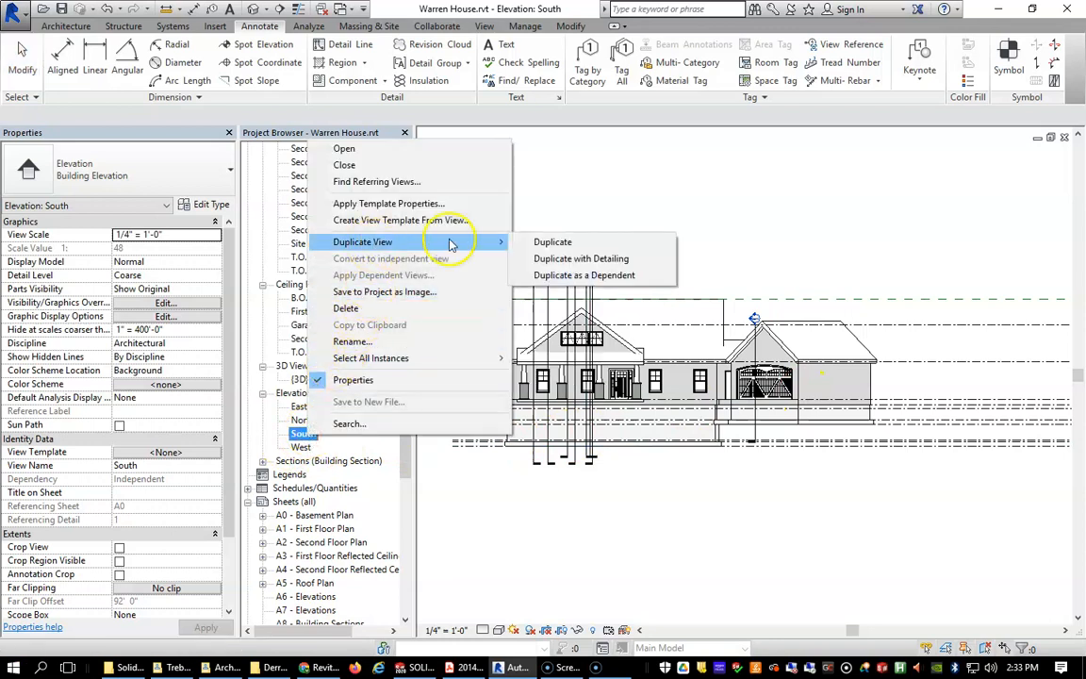
click(561, 259)
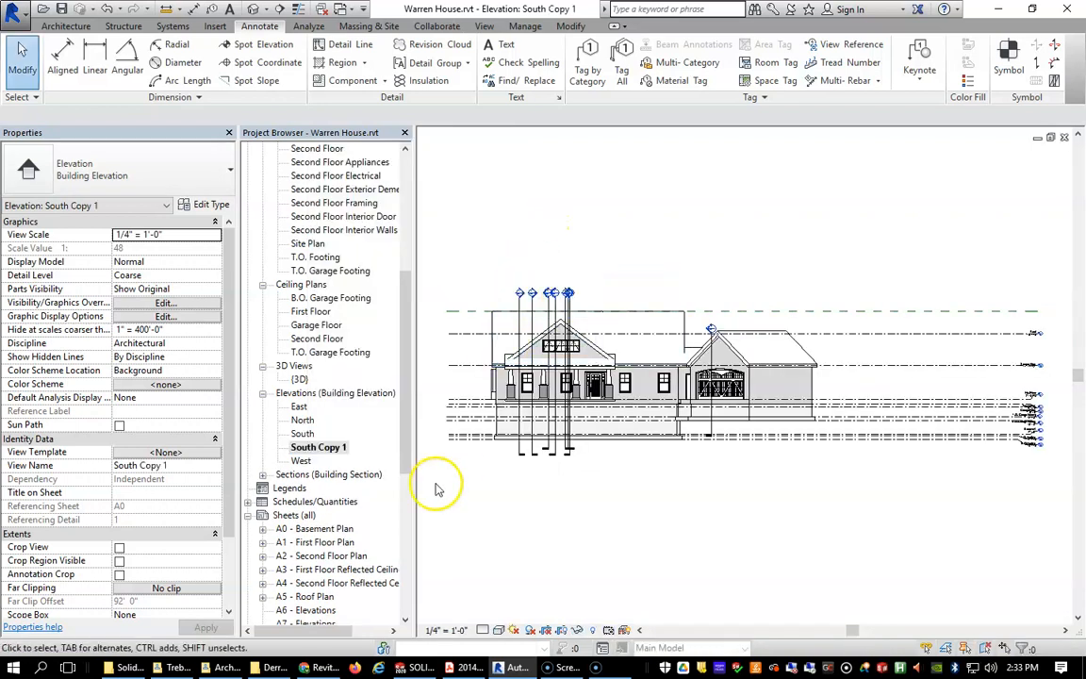
Step: Rename South Copy 1 to 'Front'
click(307, 448)
right_click(307, 447)
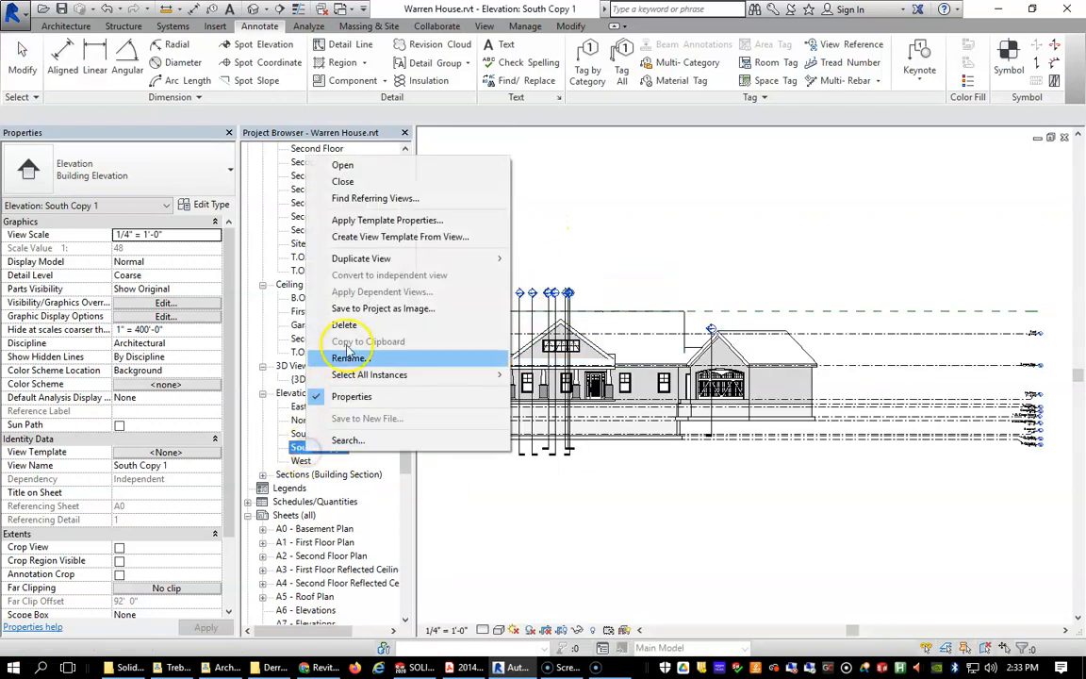
click(348, 358)
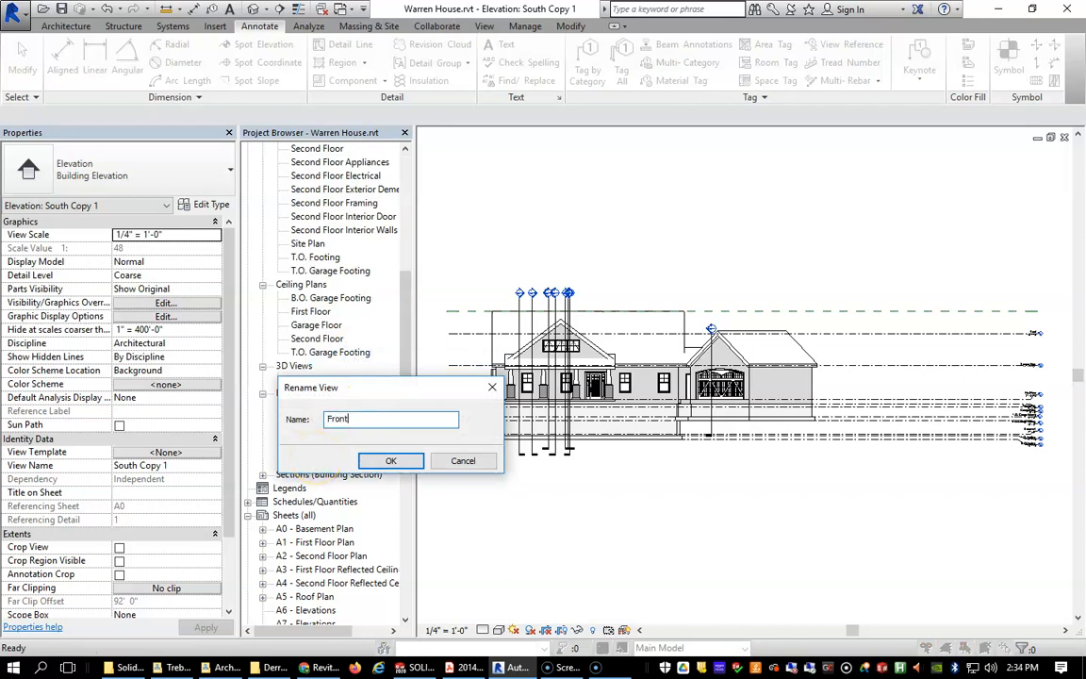
click(390, 461)
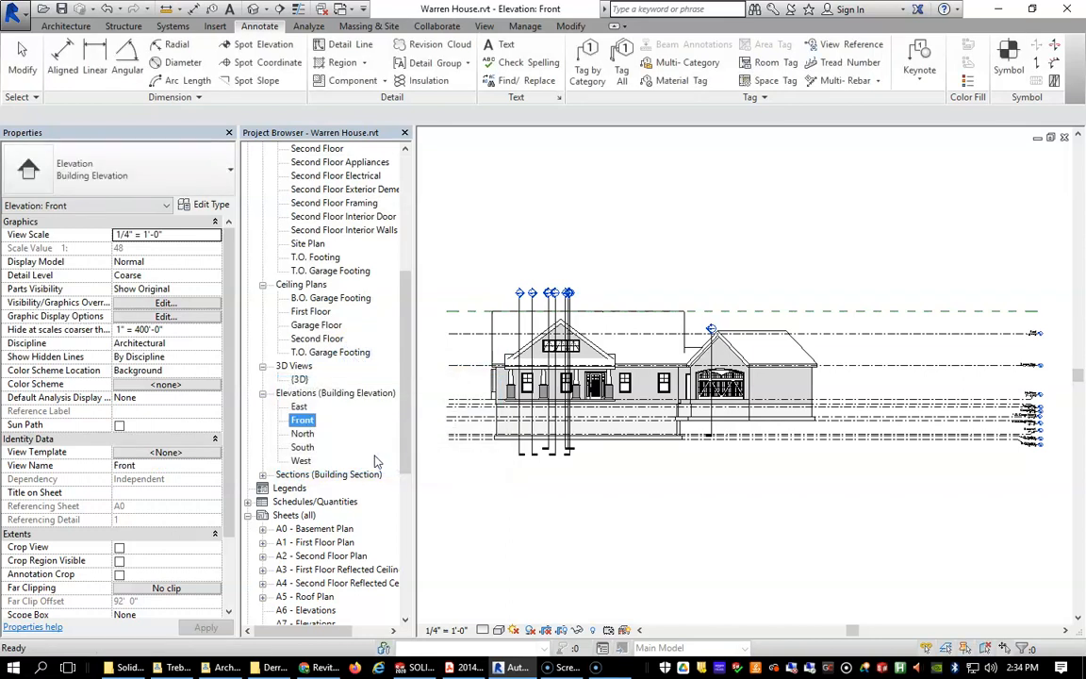
click(661, 227)
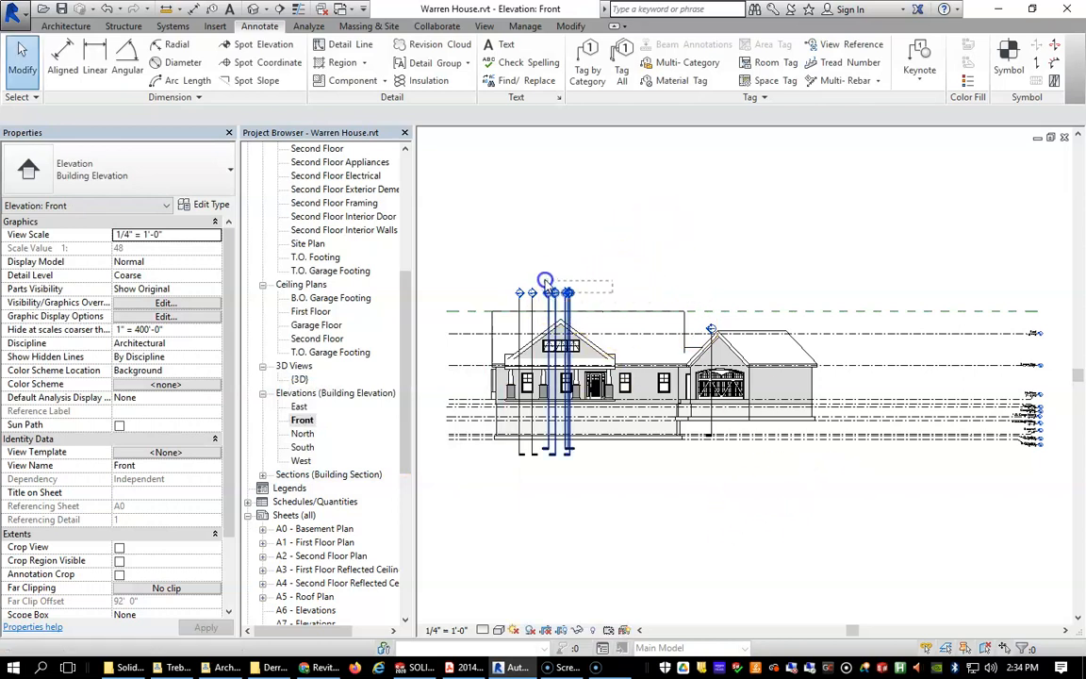
Step: Hide the section marks category in the Front elevation
click(545, 281)
right_click(554, 264)
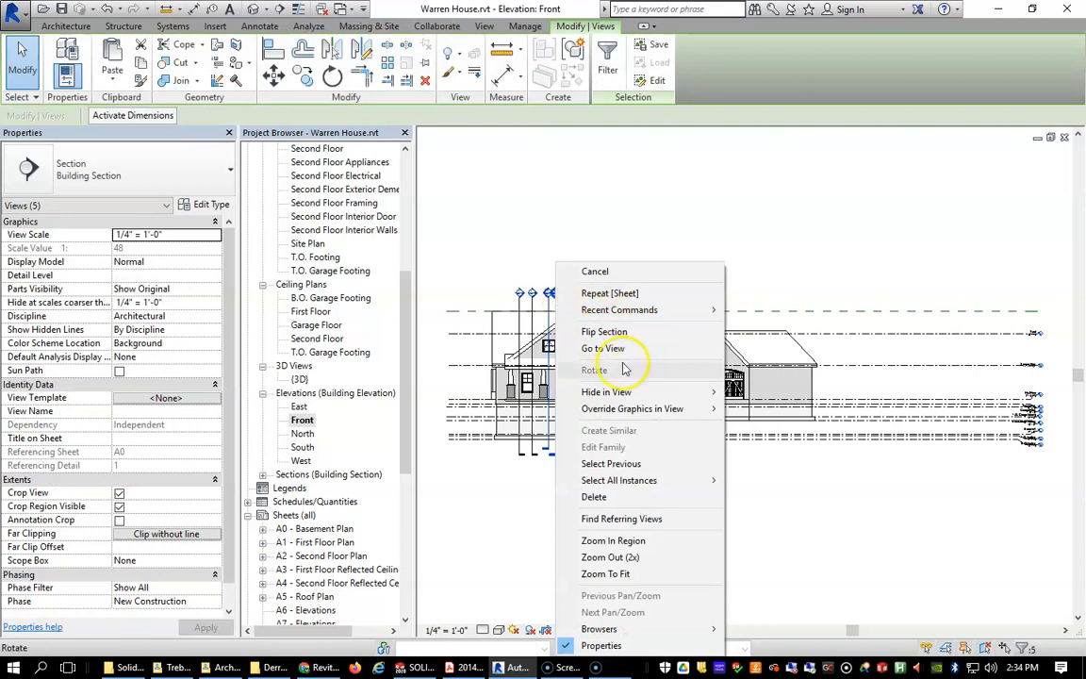
mouse_move(620, 396)
click(759, 409)
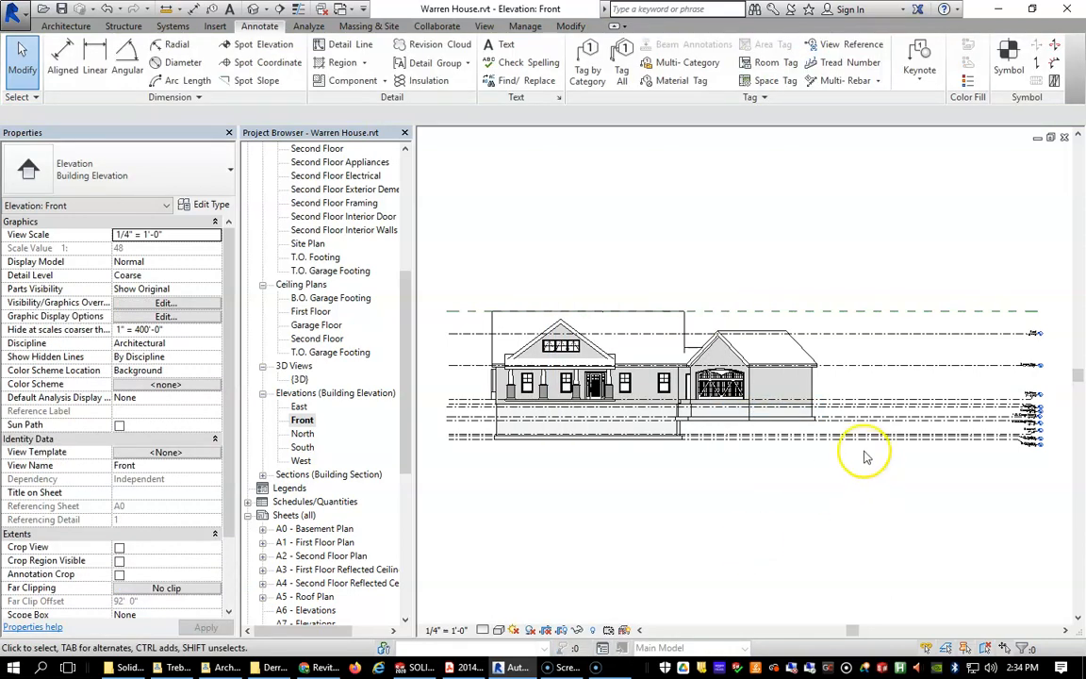
Step: Hide the level lines category across the elevation
scroll(929, 423, down, 4)
scroll(921, 426, up, 4)
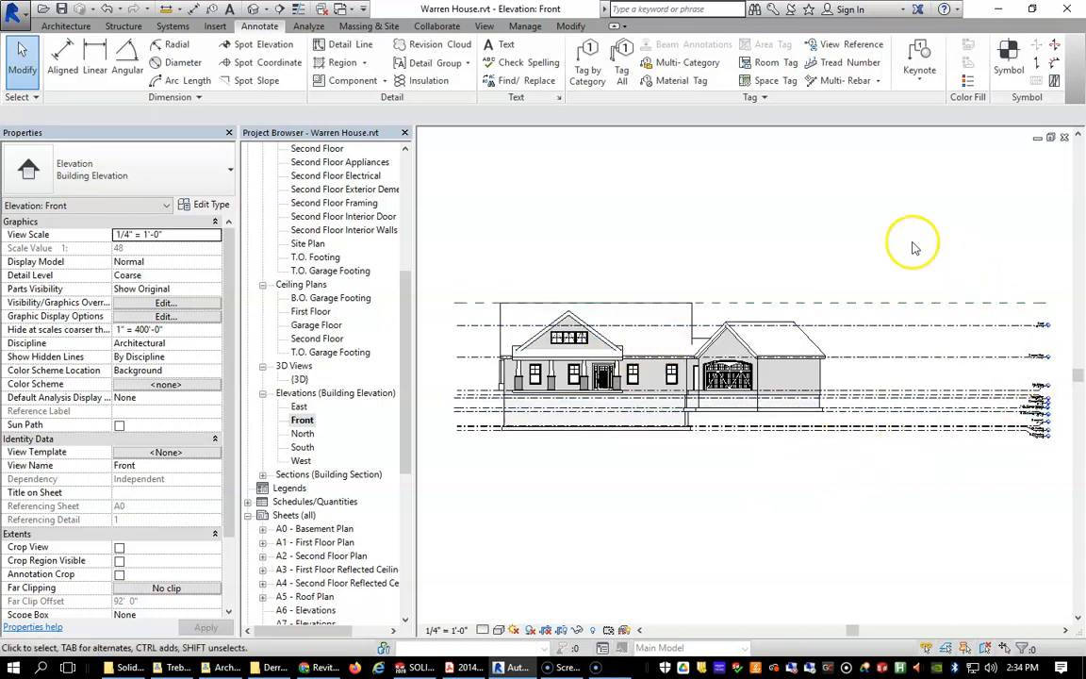
drag(980, 472, 932, 420)
right_click(928, 427)
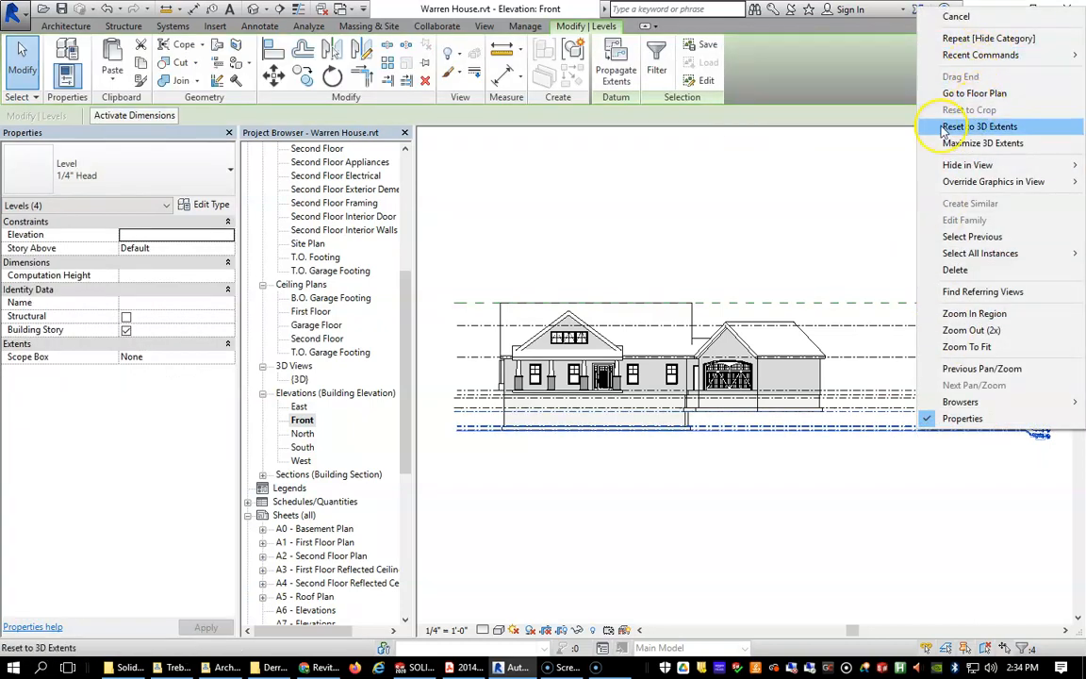
mouse_move(962, 166)
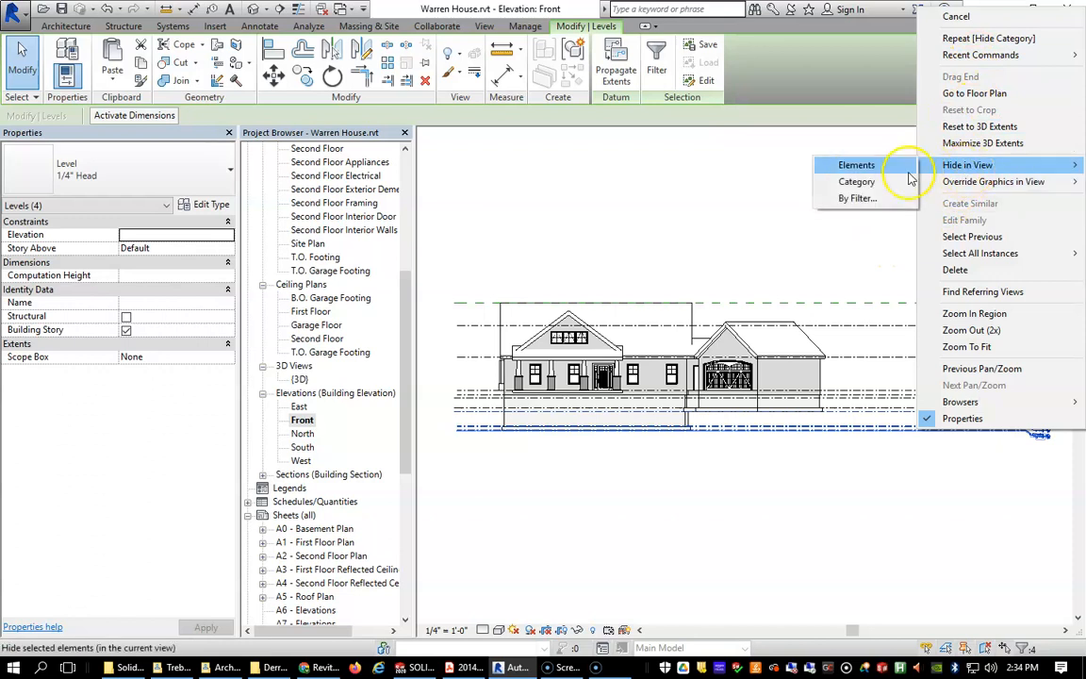
click(890, 181)
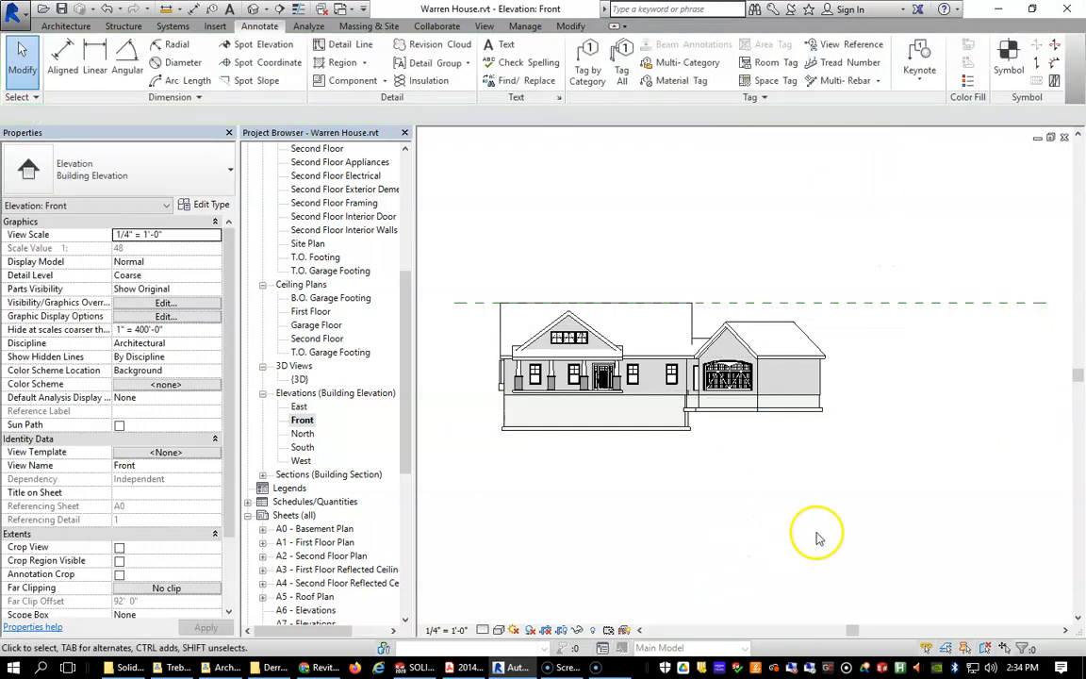
Step: Hide the reference planes category, leaving the whole house in view
click(865, 302)
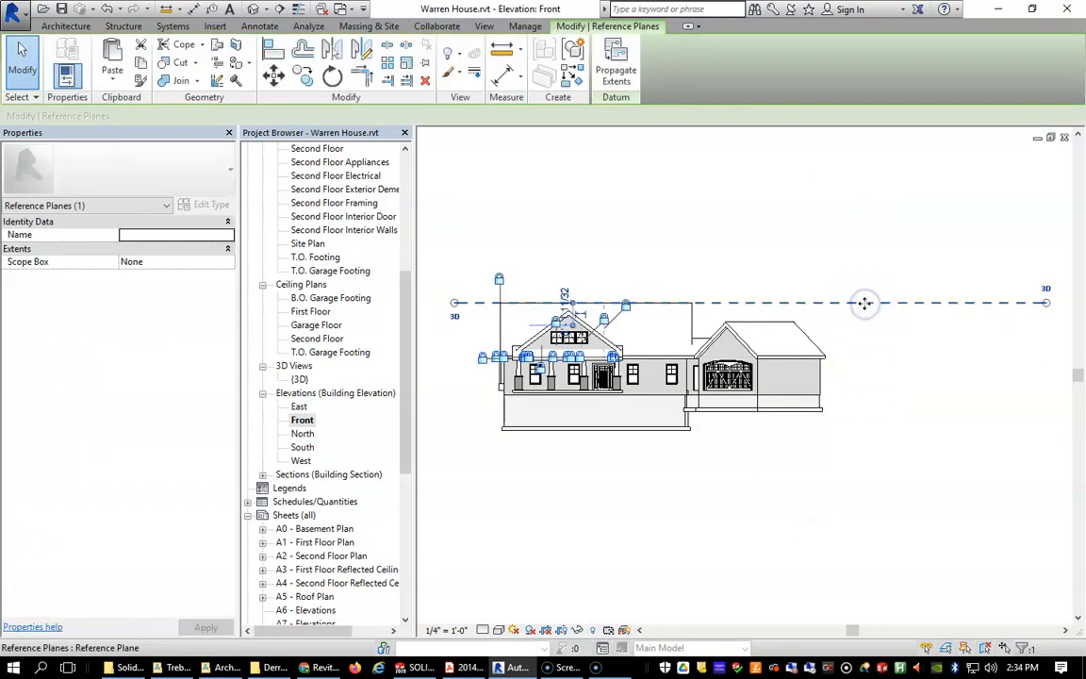
right_click(931, 303)
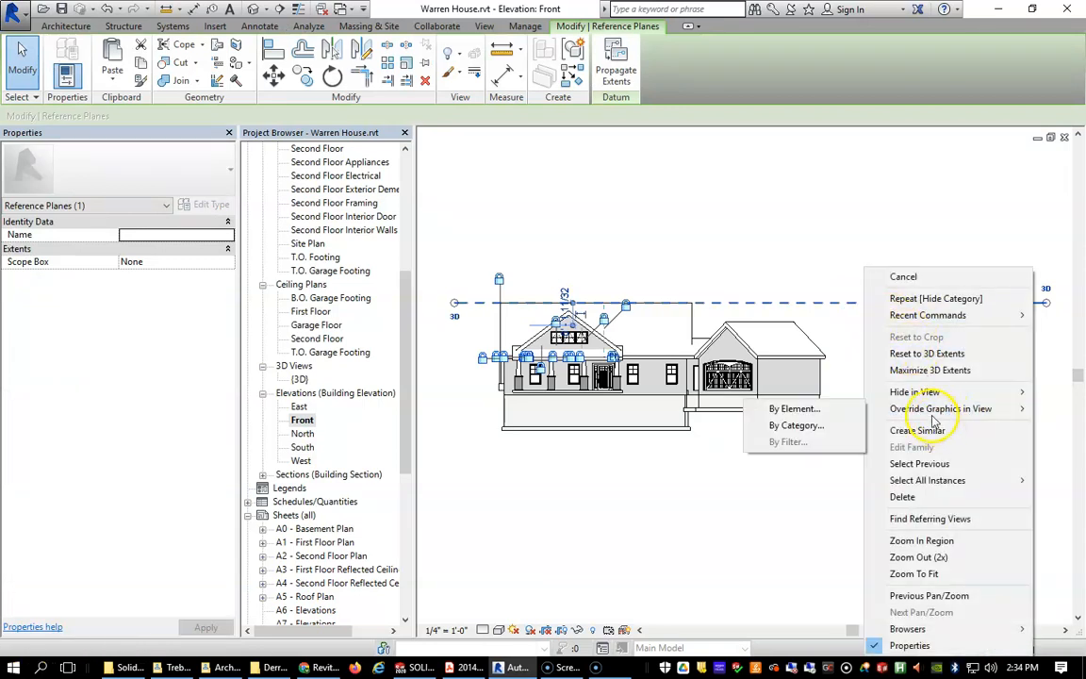
mouse_move(933, 390)
click(818, 409)
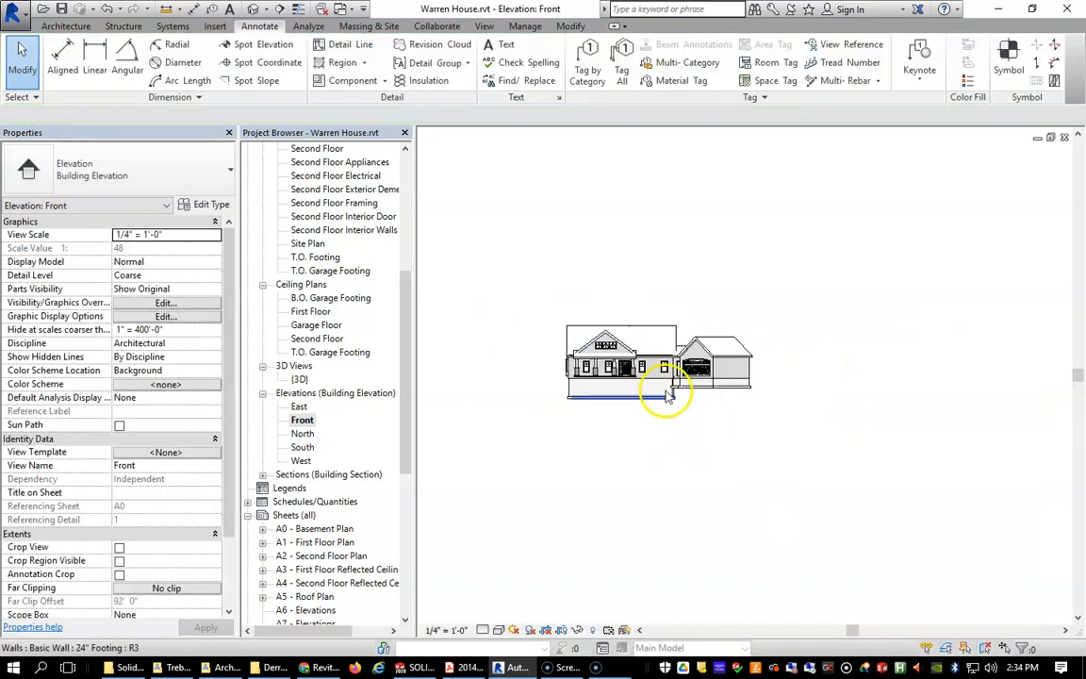
scroll(650, 382, up, 3)
middle_drag(643, 384, 776, 416)
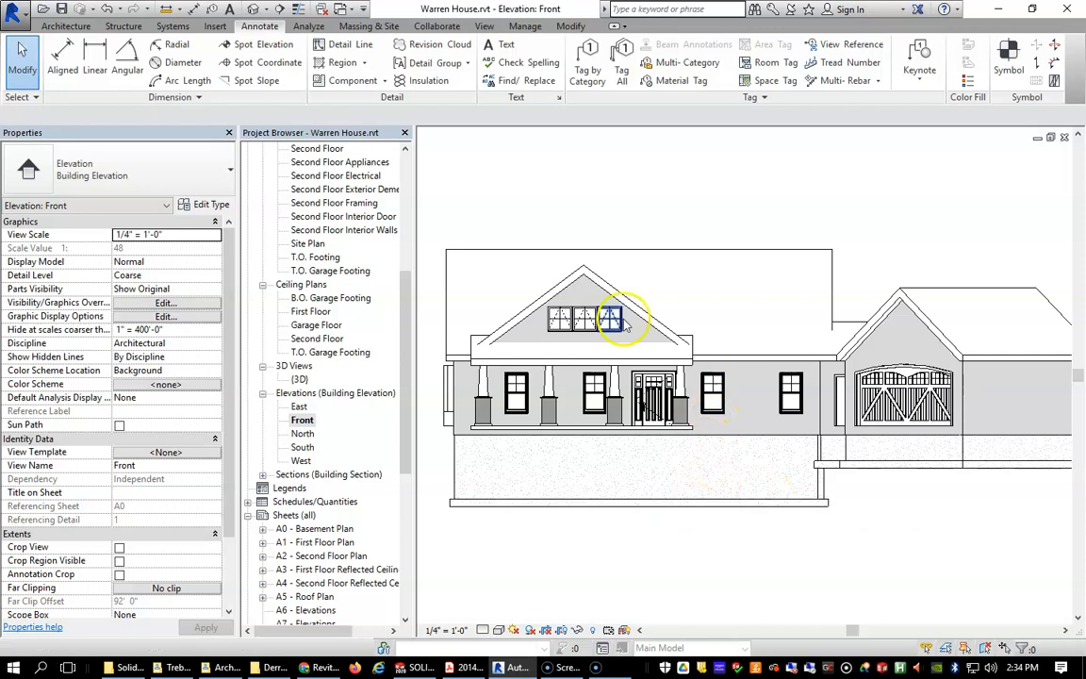
scroll(575, 360, up, 3)
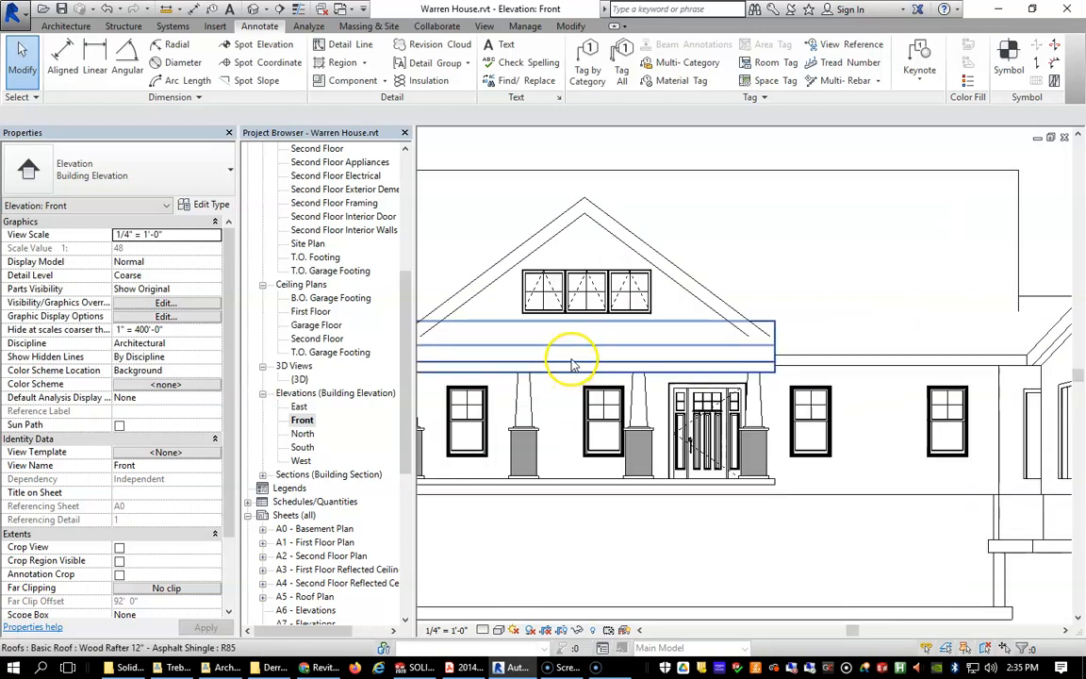
scroll(573, 362, up, 2)
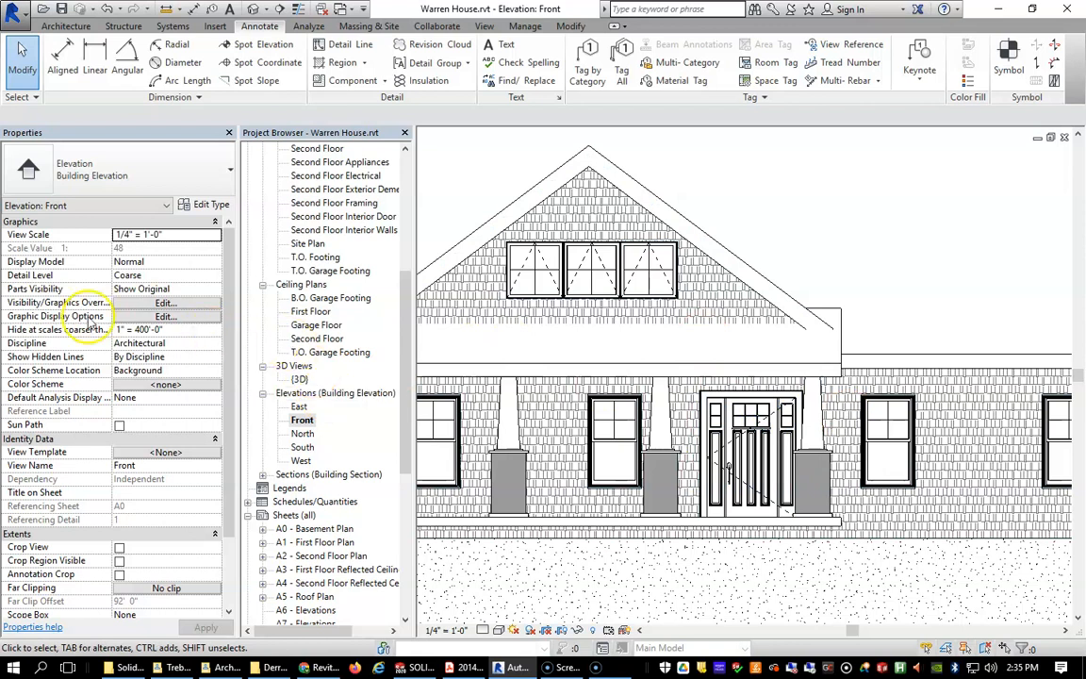
Step: In Visibility/Graphics Overrides, uncheck Elevation Swing under Windows
click(164, 303)
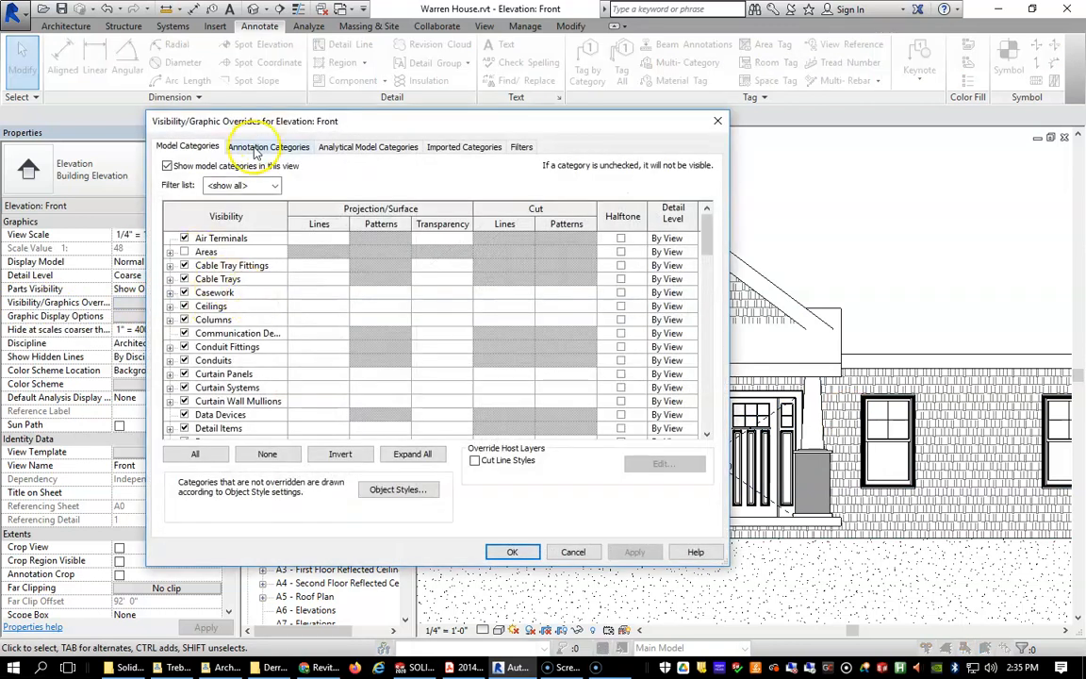
scroll(218, 314, down, 7)
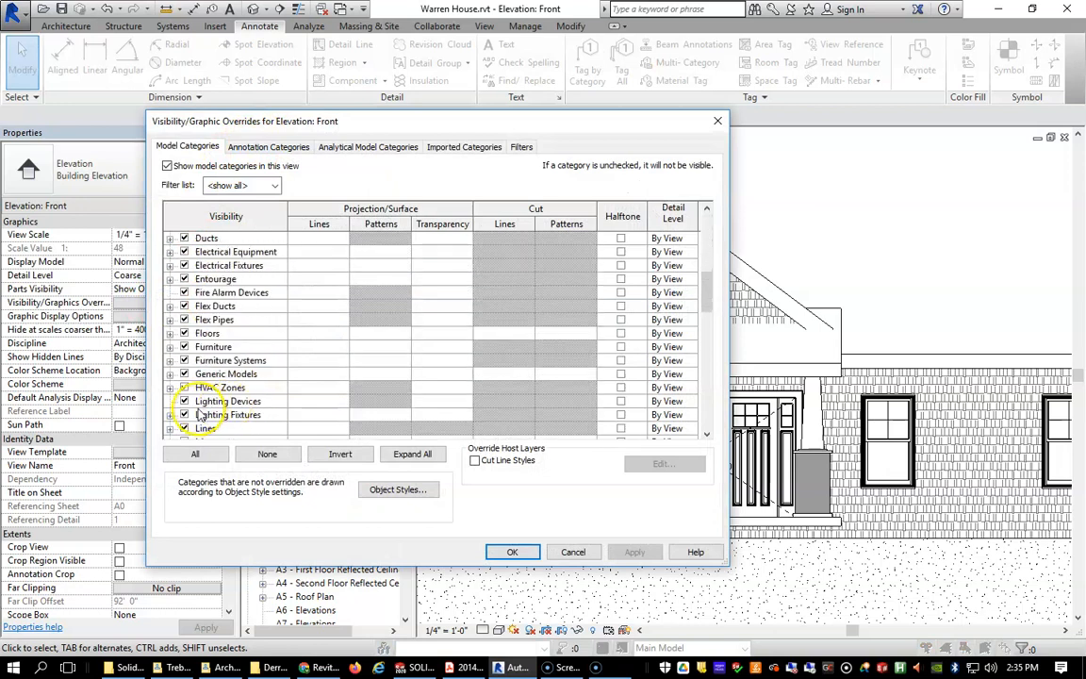
scroll(187, 351, down, 11)
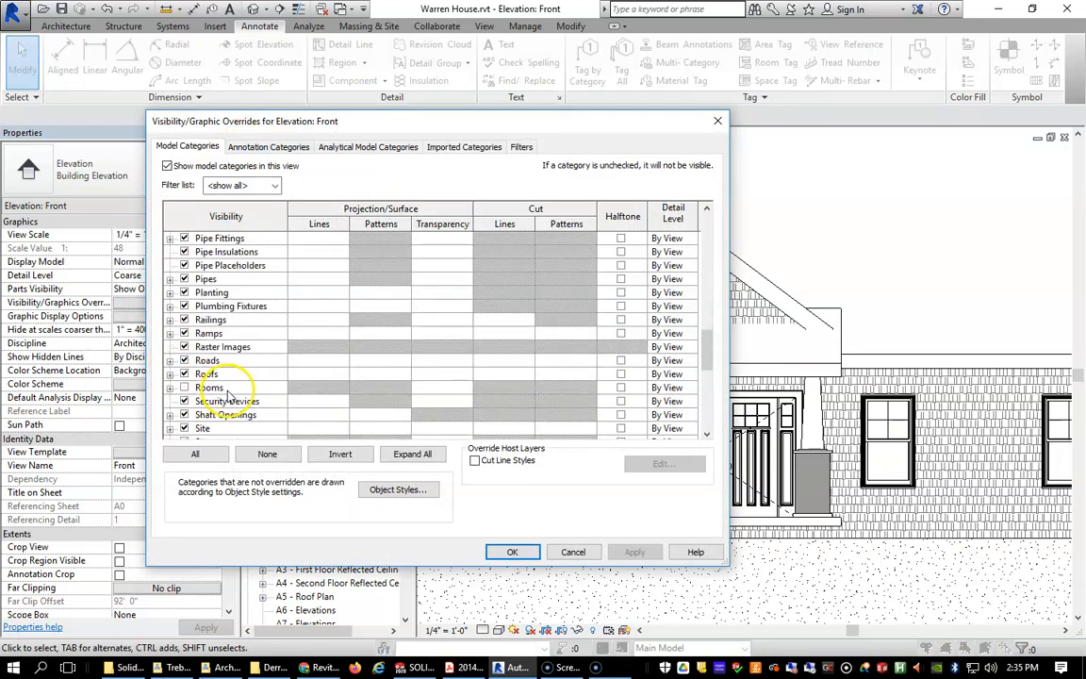
scroll(230, 396, down, 3)
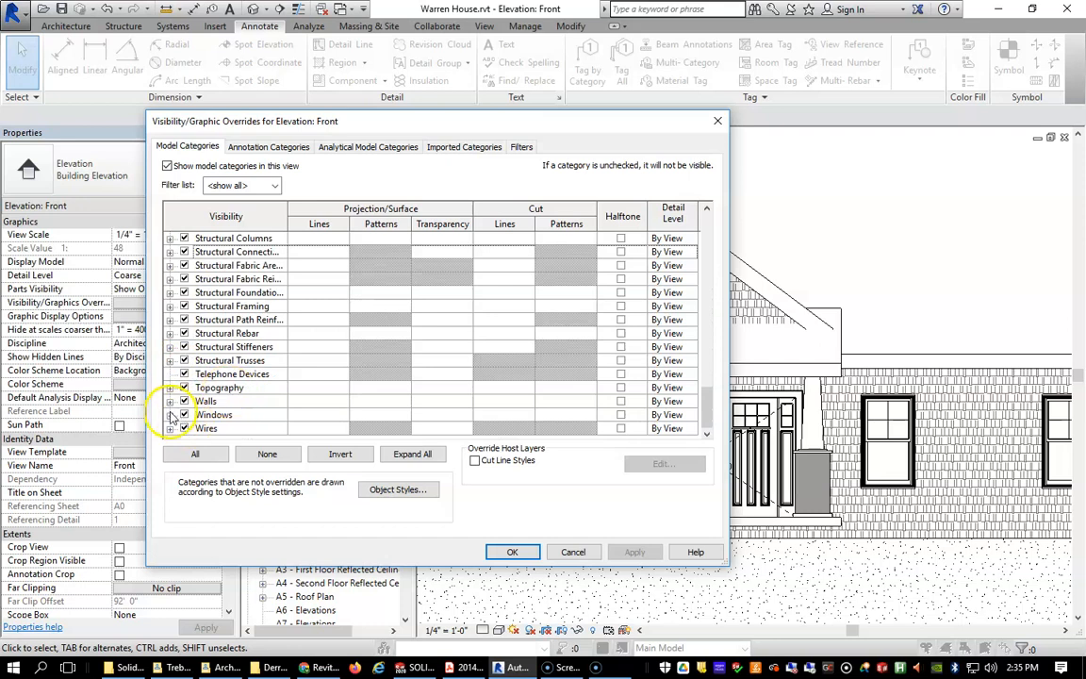
click(170, 414)
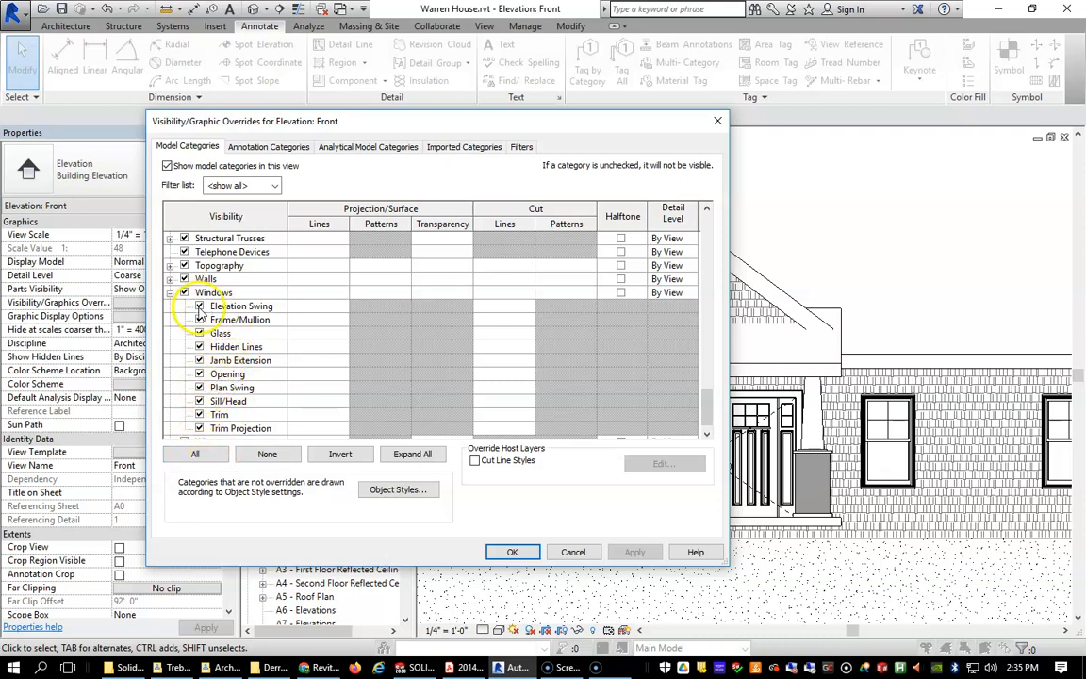
click(199, 307)
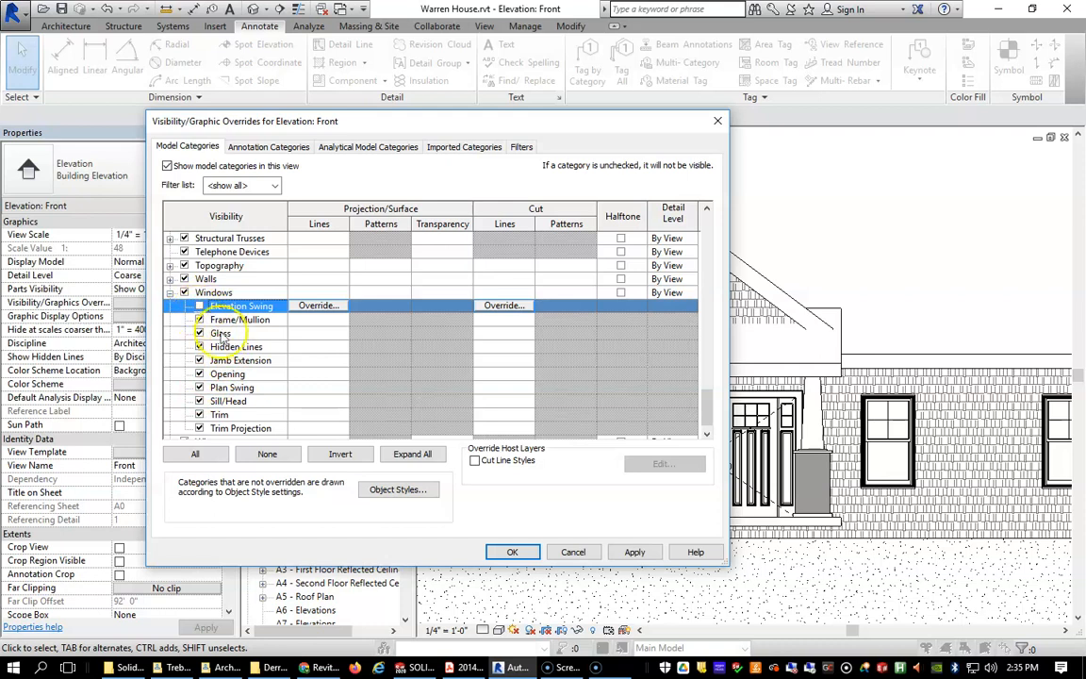
Step: Uncheck Elevation Swing under Doors too and apply the visibility changes
scroll(235, 330, up, 9)
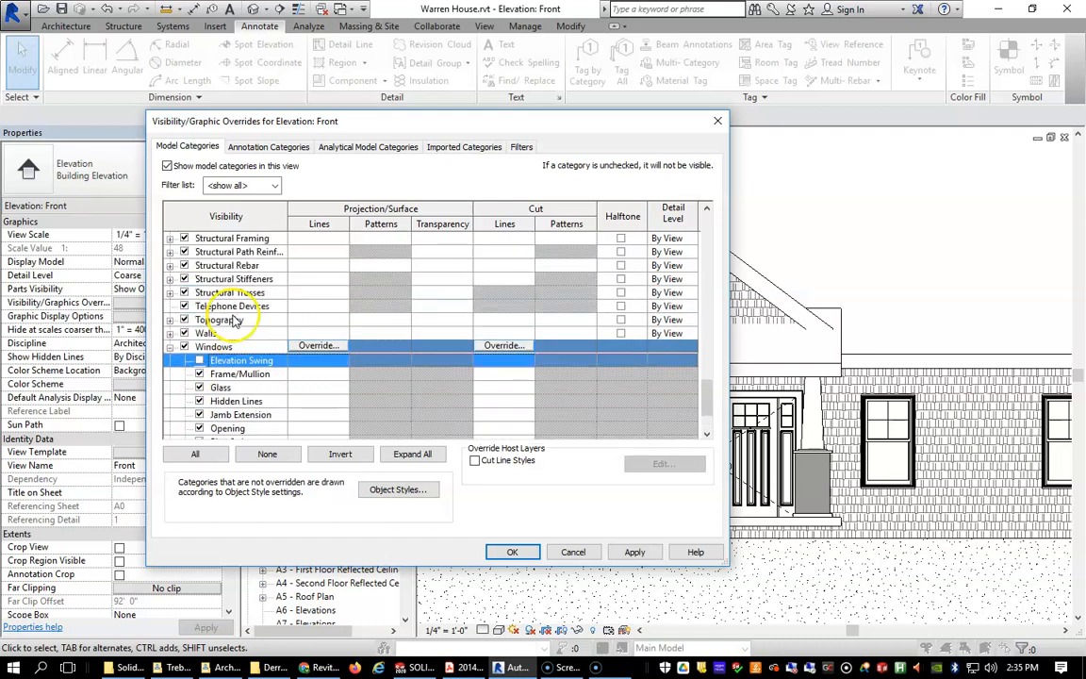
scroll(236, 339, up, 12)
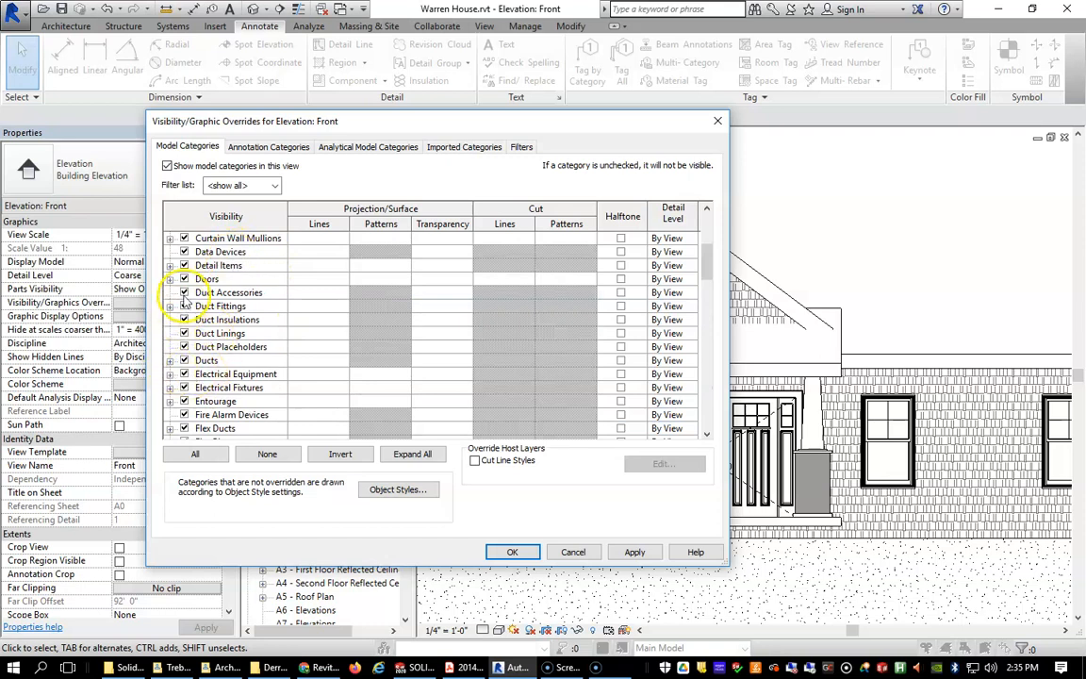
click(170, 279)
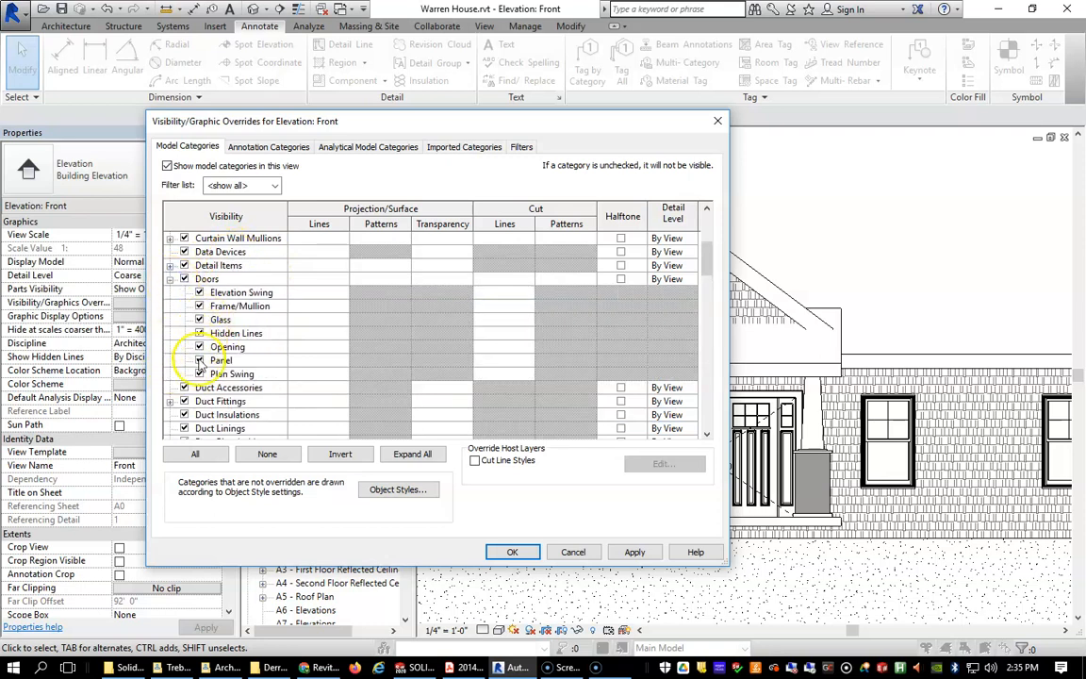
click(199, 292)
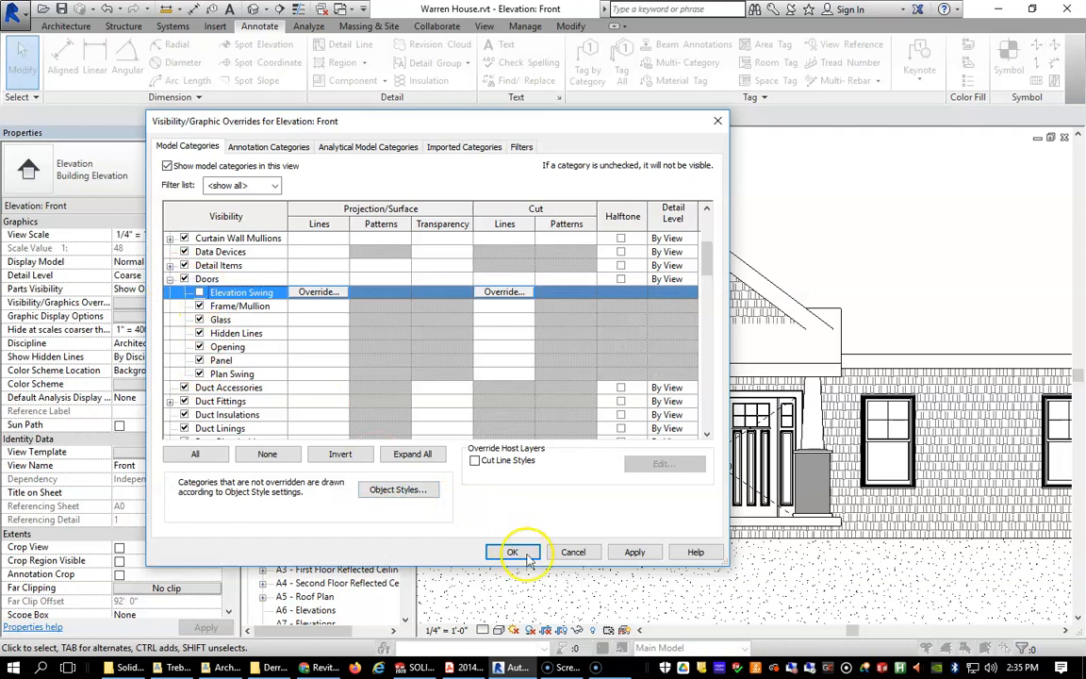
click(517, 552)
click(582, 262)
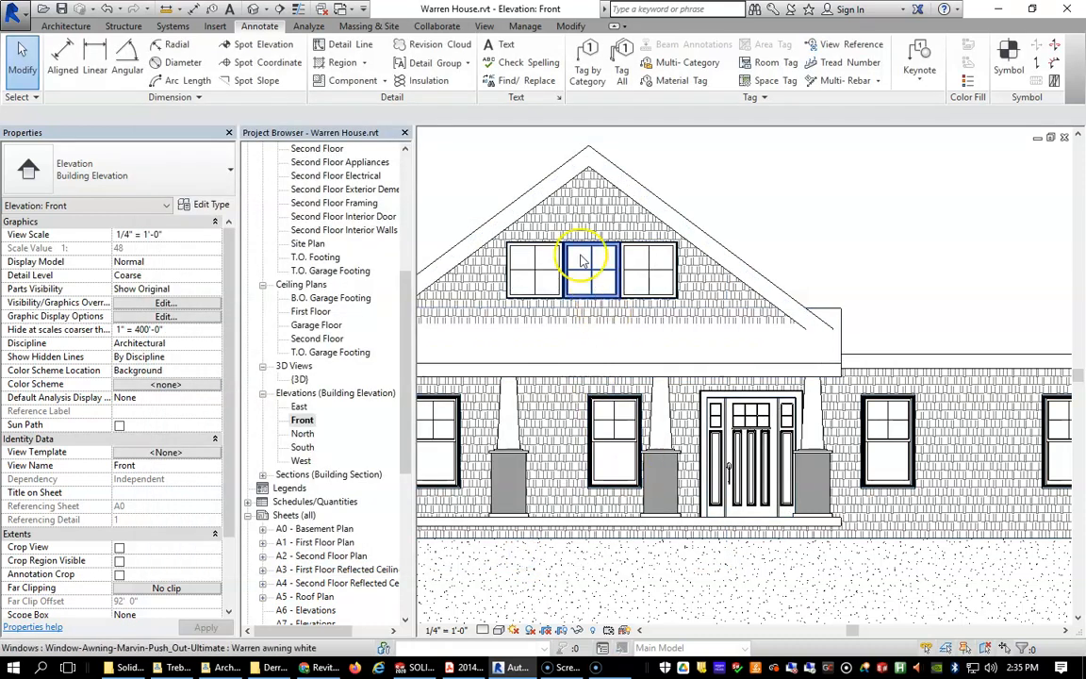
scroll(873, 445, down, 3)
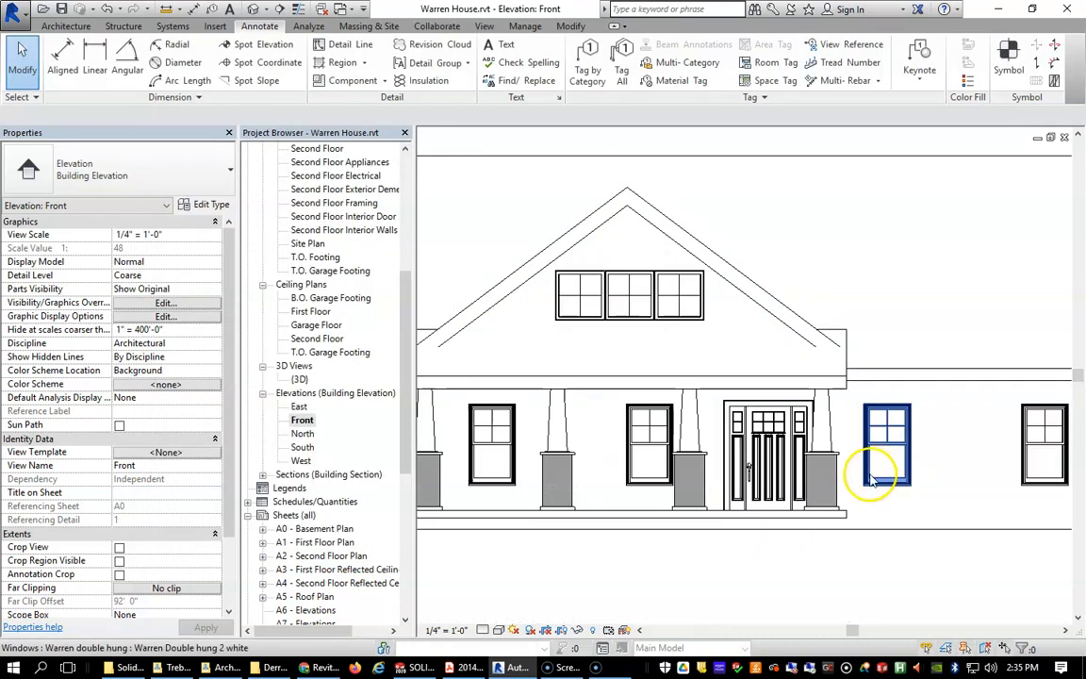
scroll(877, 476, down, 2)
scroll(565, 459, up, 2)
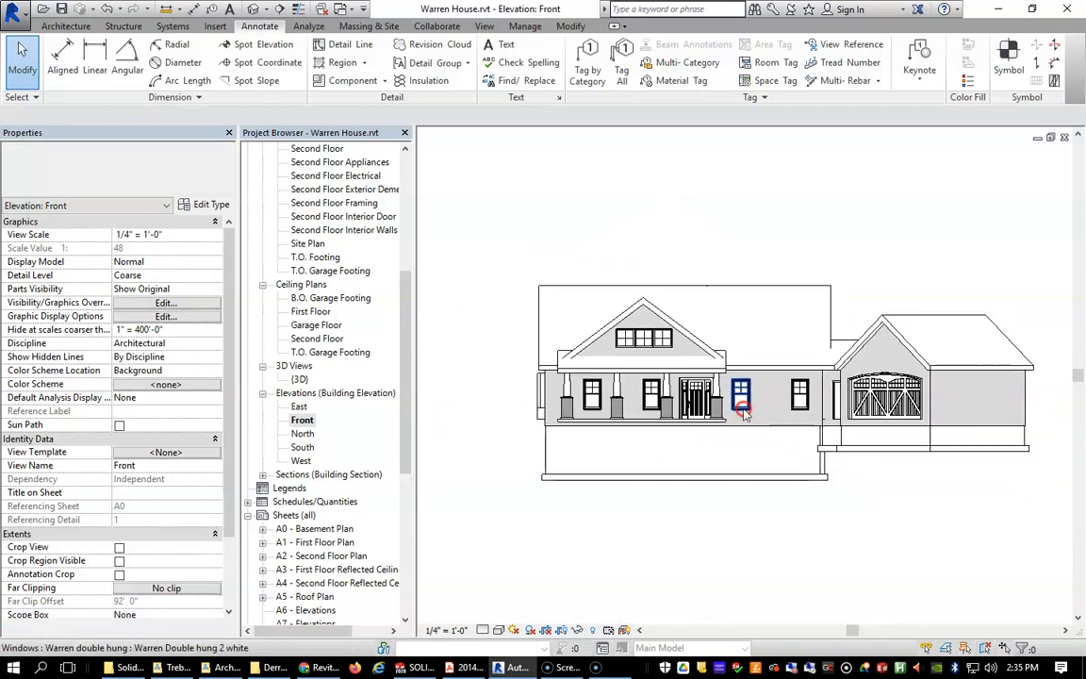
Step: Change the Front elevation's View Scale from 1/4" = 1'-0" to 1/8" = 1'-0" and apply
click(201, 235)
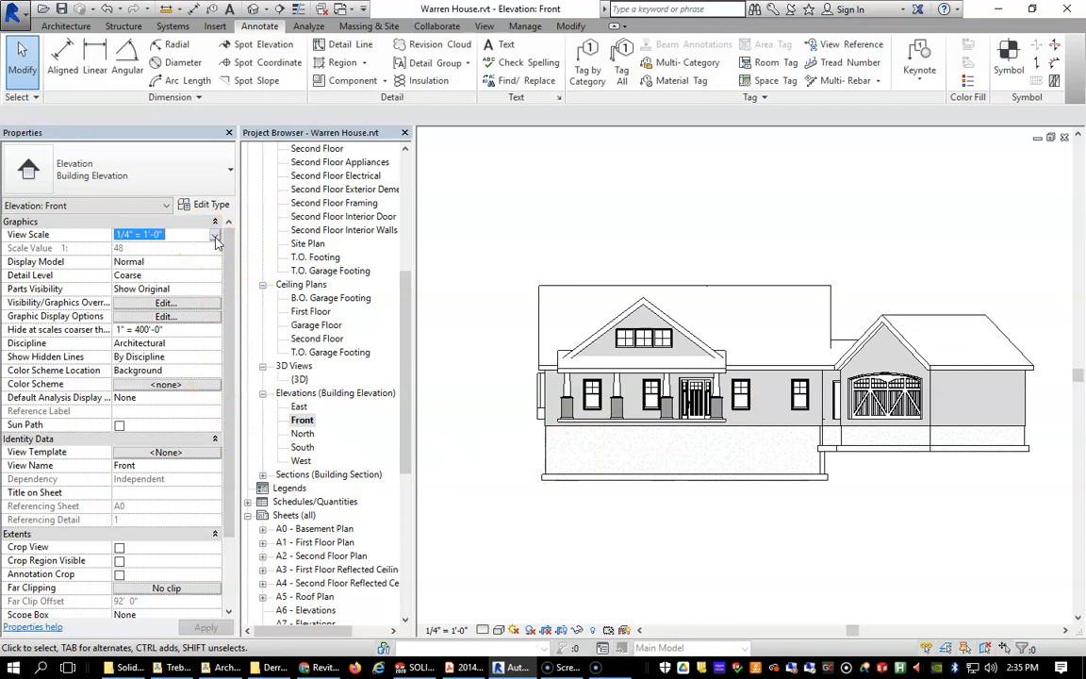
click(214, 235)
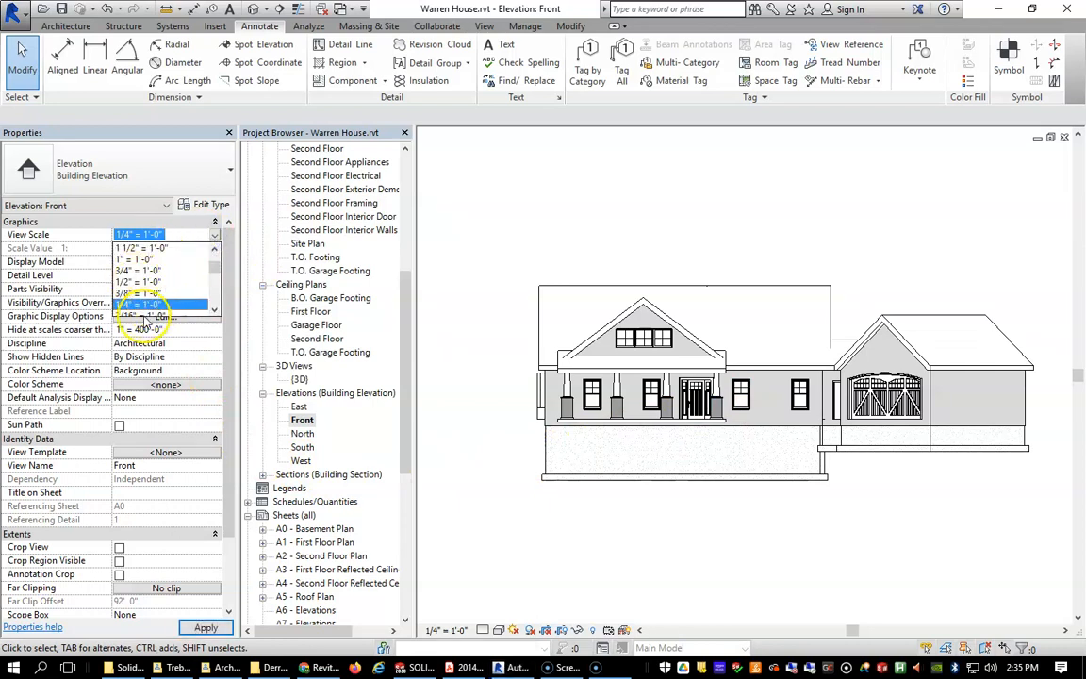
drag(216, 269, 213, 273)
click(144, 284)
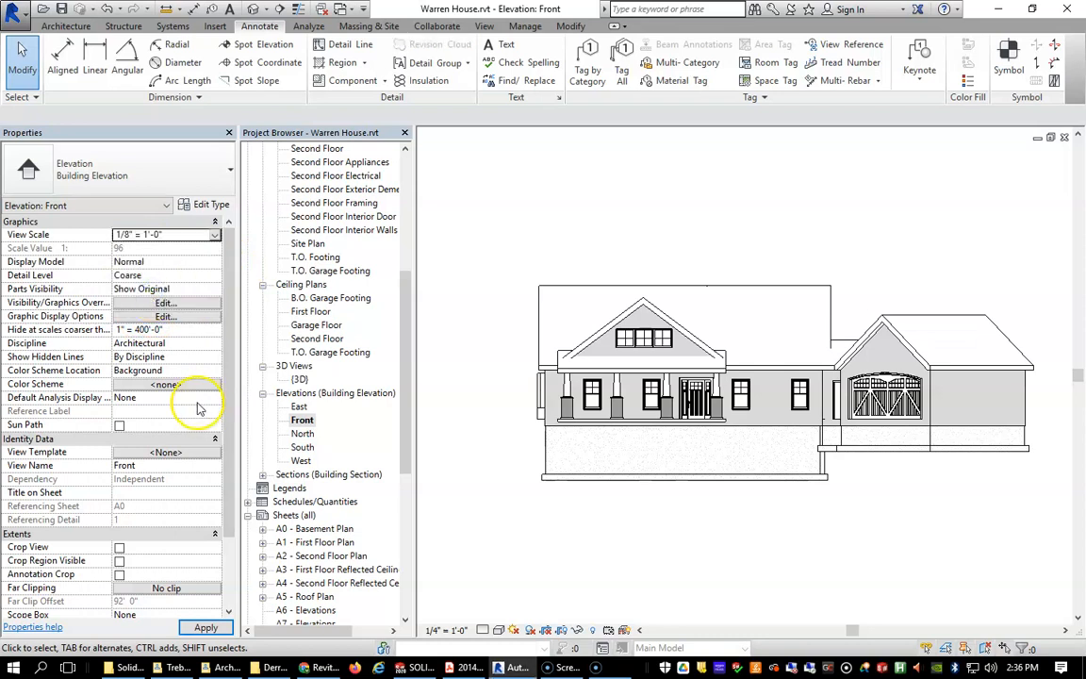
click(201, 622)
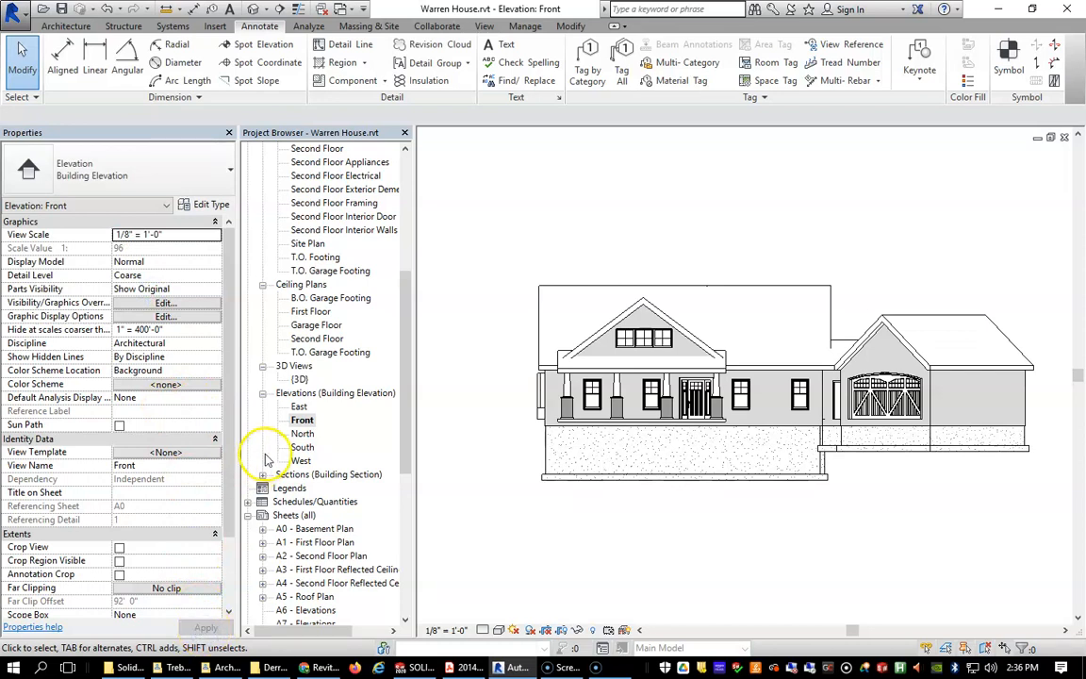
scroll(399, 381, down, 8)
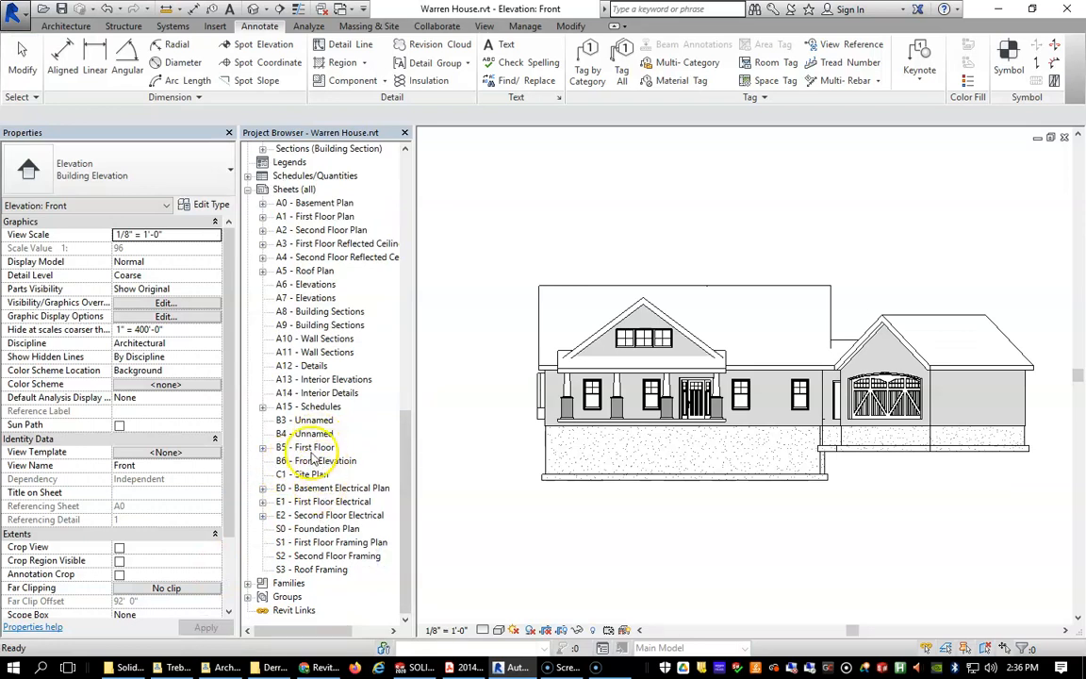
Step: Open sheet B6 and drop the Front elevation onto it above the title block
click(329, 460)
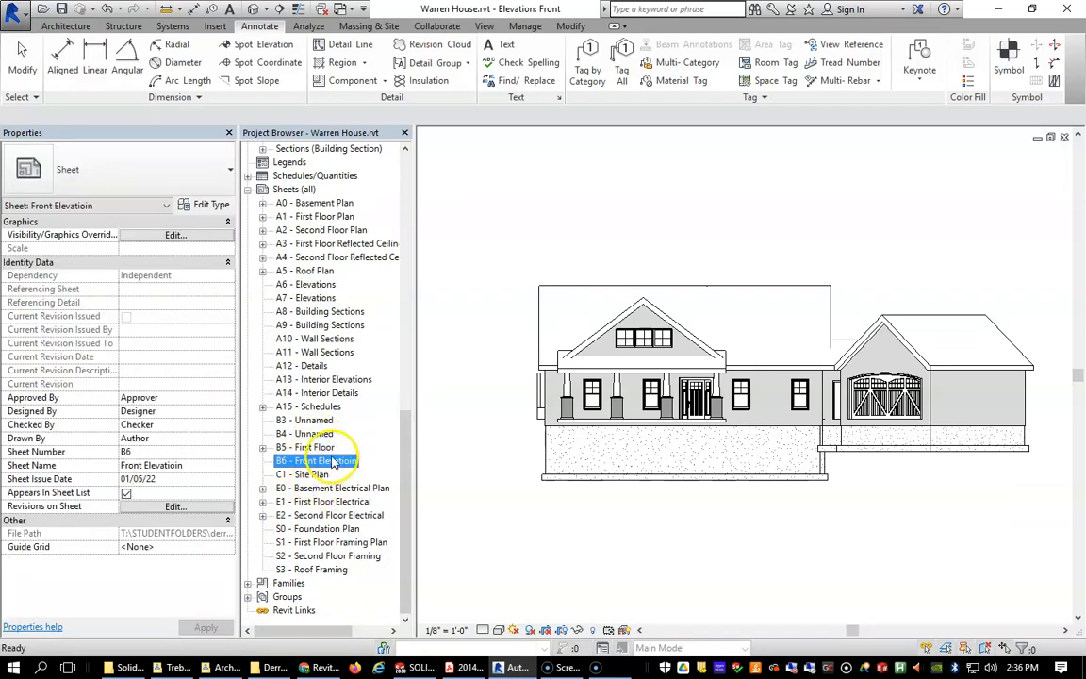
double_click(327, 461)
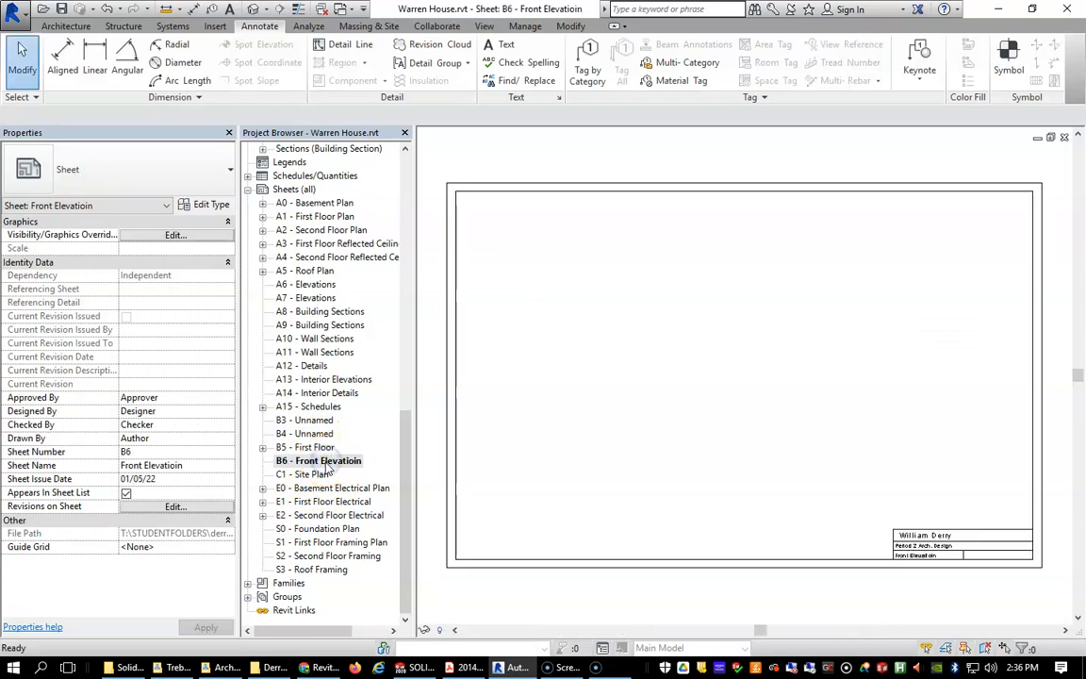
drag(407, 451, 403, 271)
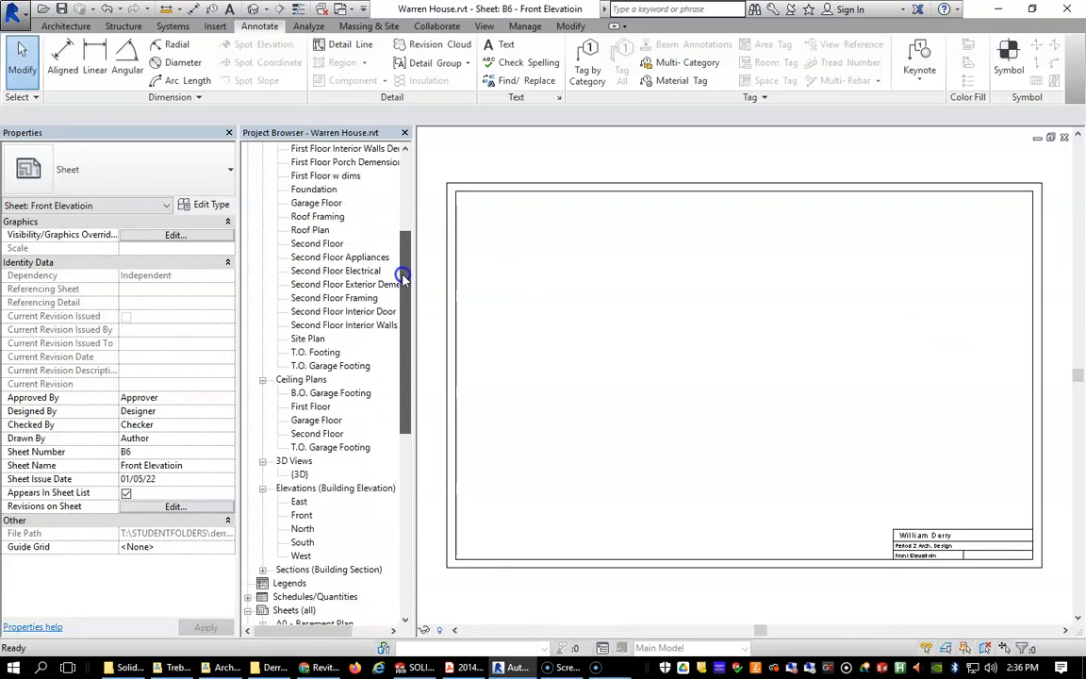
click(302, 515)
drag(377, 505, 655, 419)
drag(731, 377, 745, 384)
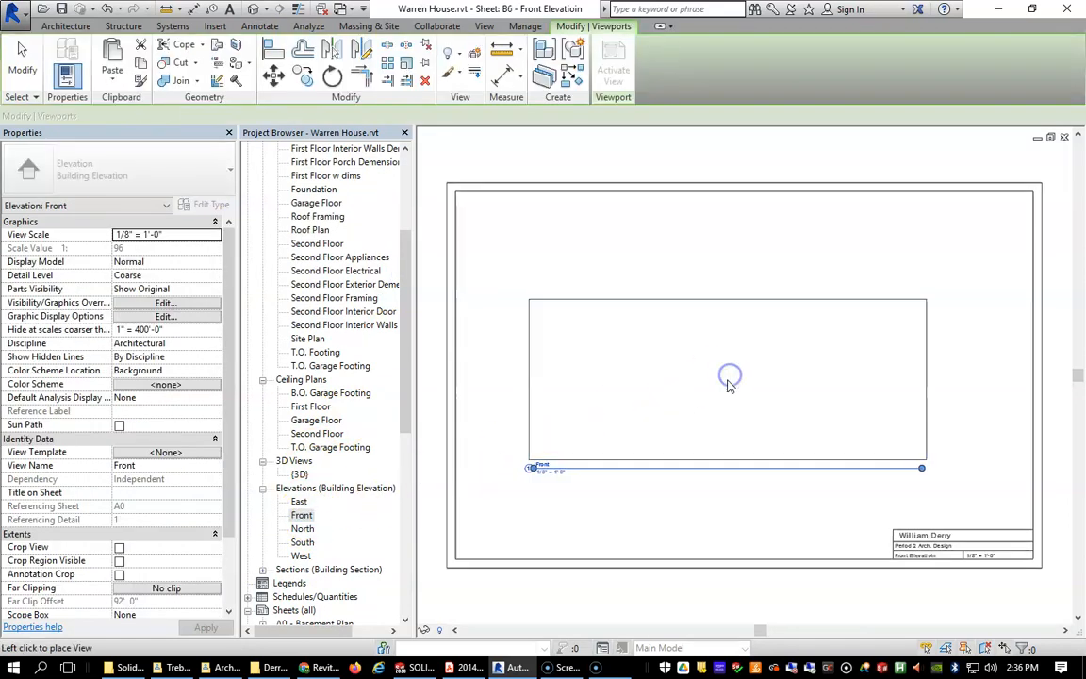
click(748, 373)
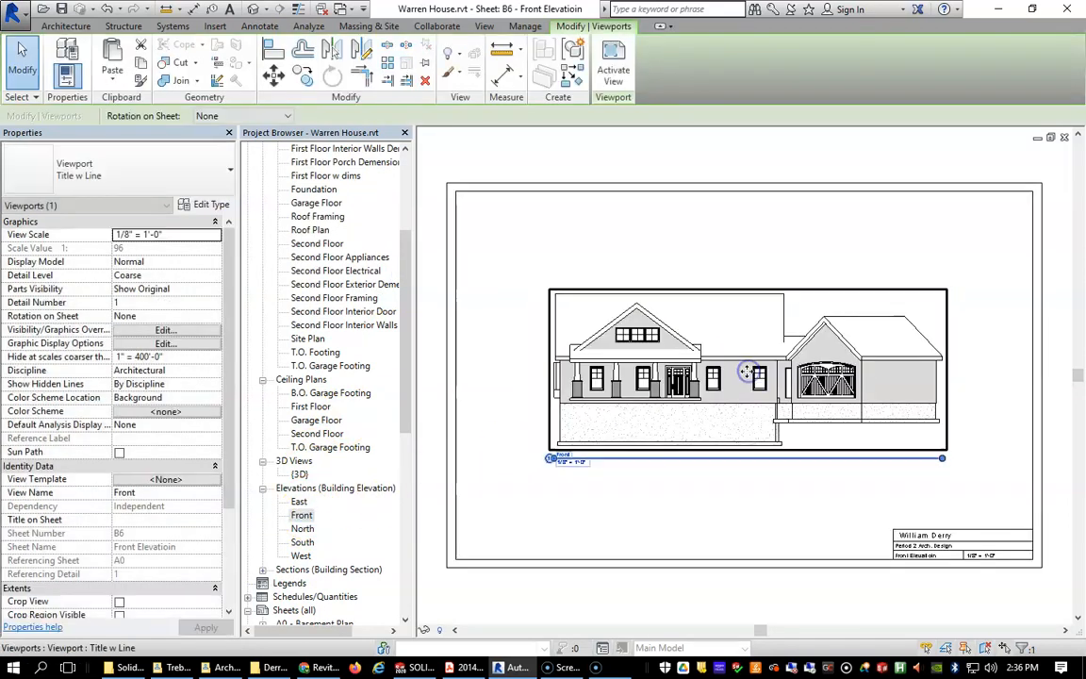
click(672, 533)
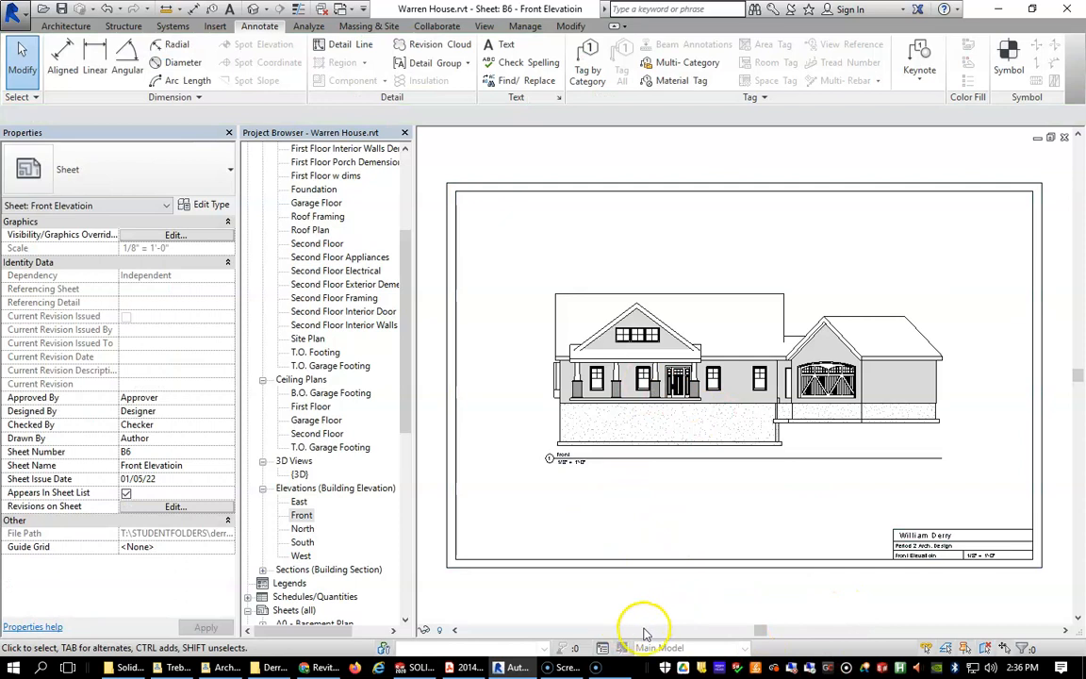
scroll(797, 476, down, 1)
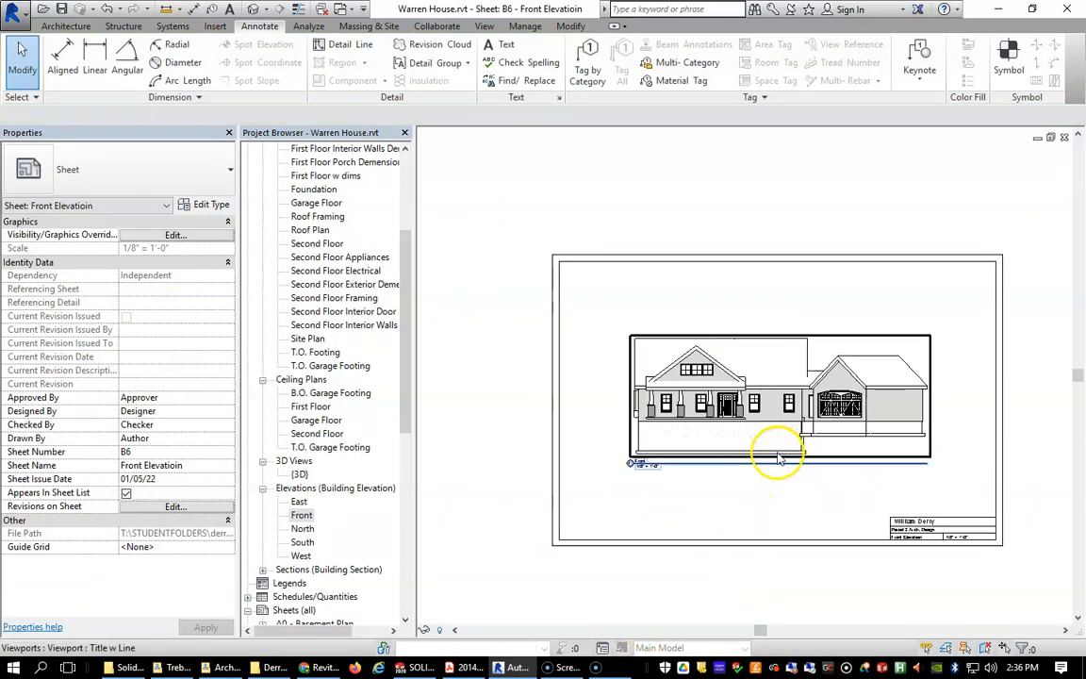
Step: Activate the Front viewport and switch its visual style to Consistent Colors
double_click(762, 372)
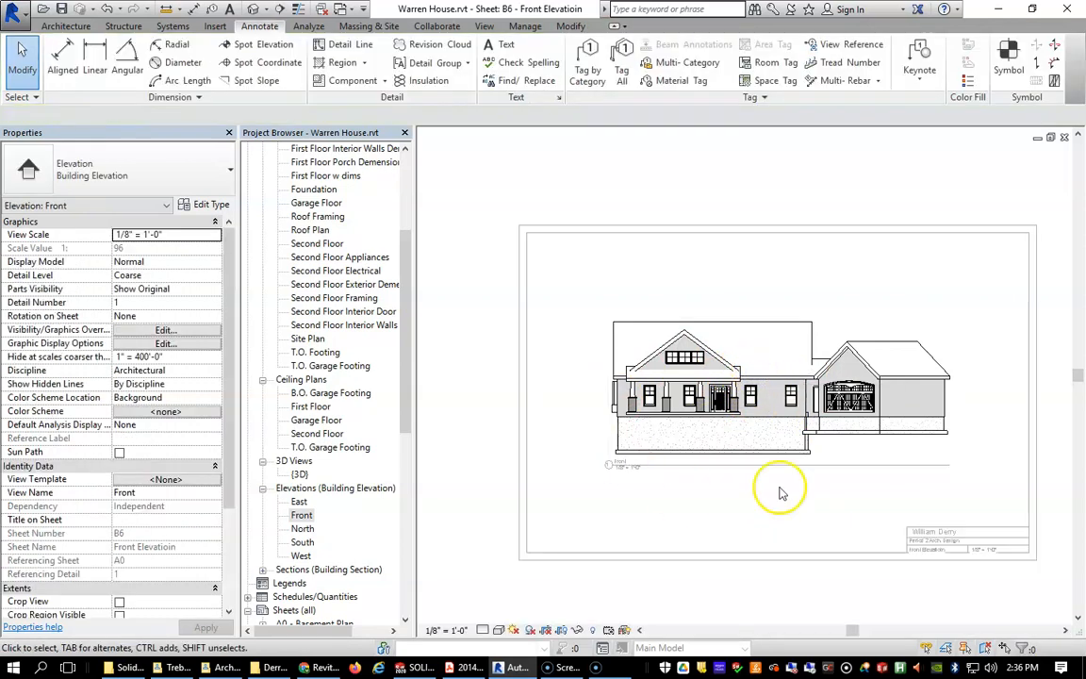
click(498, 629)
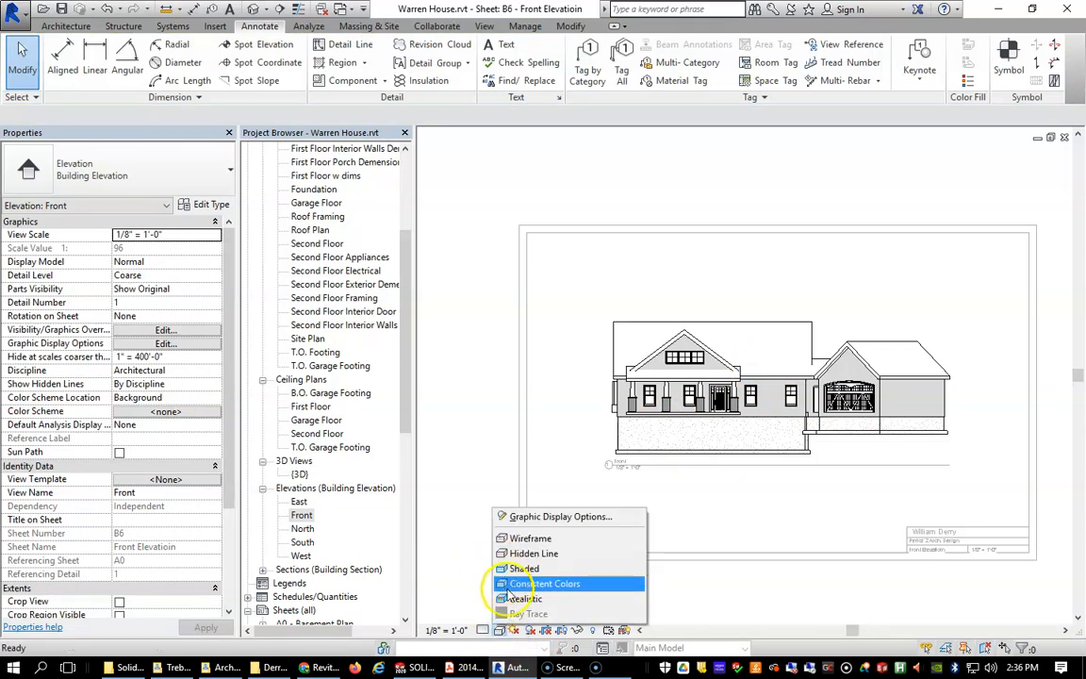
click(514, 598)
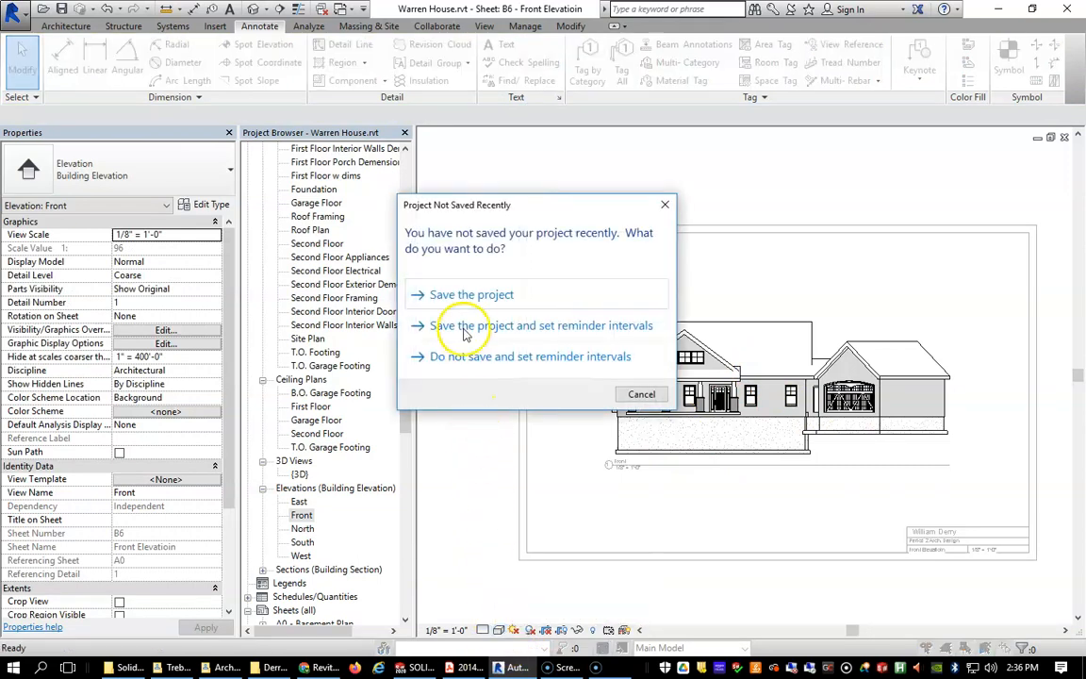
Step: Save the project from the Project Not Saved Recently prompt
click(453, 295)
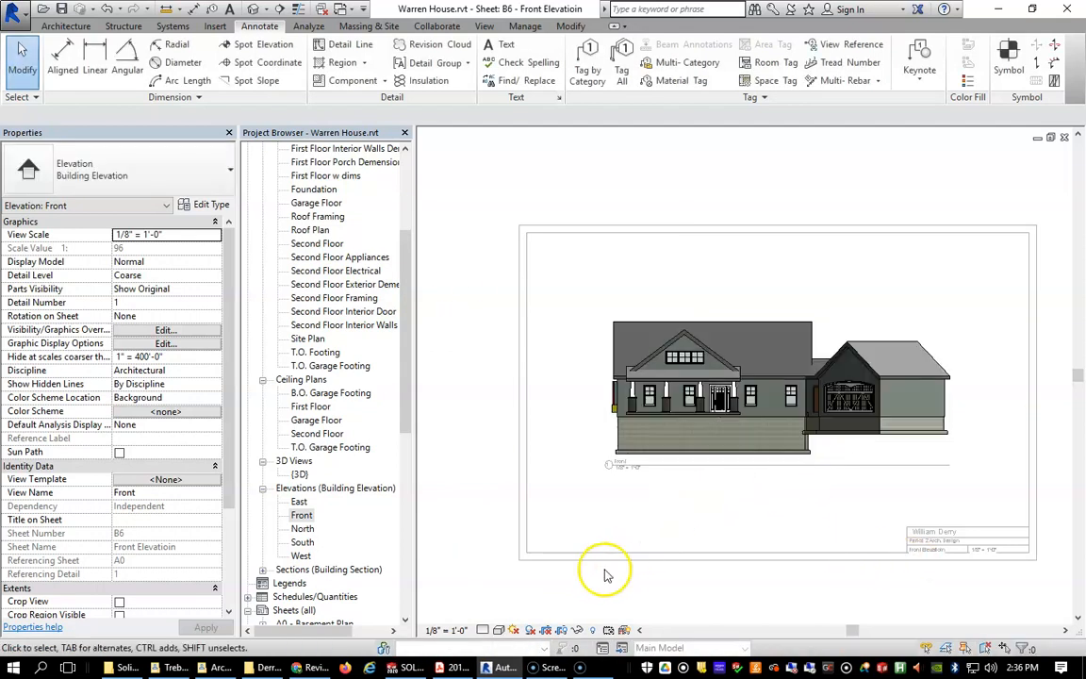
scroll(782, 437, up, 2)
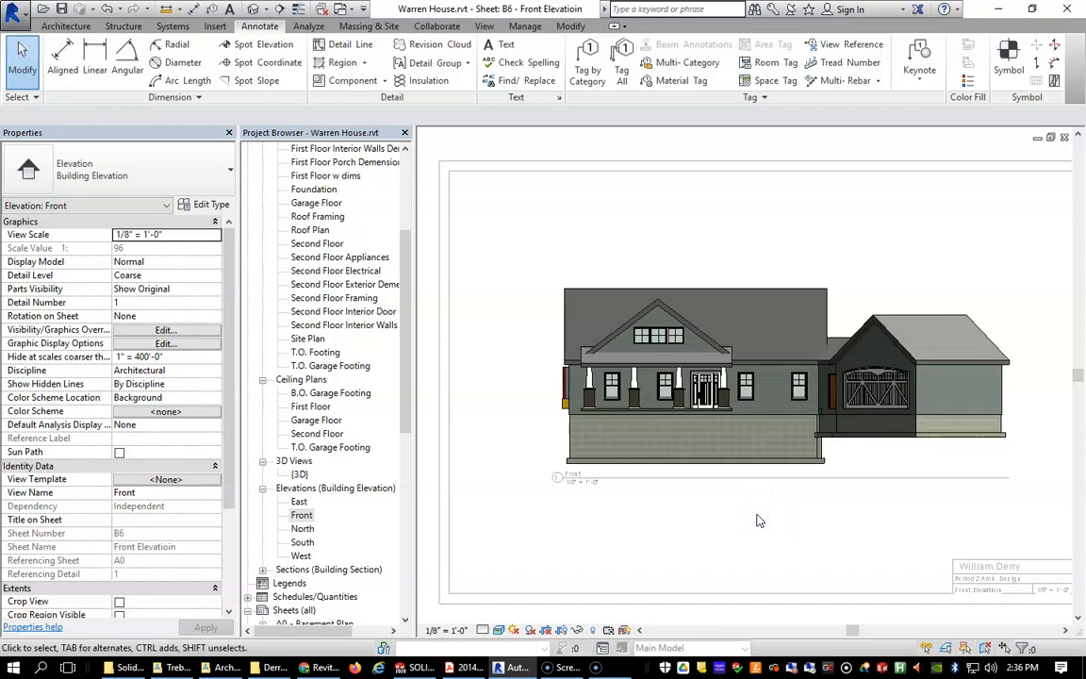
scroll(760, 521, down, 3)
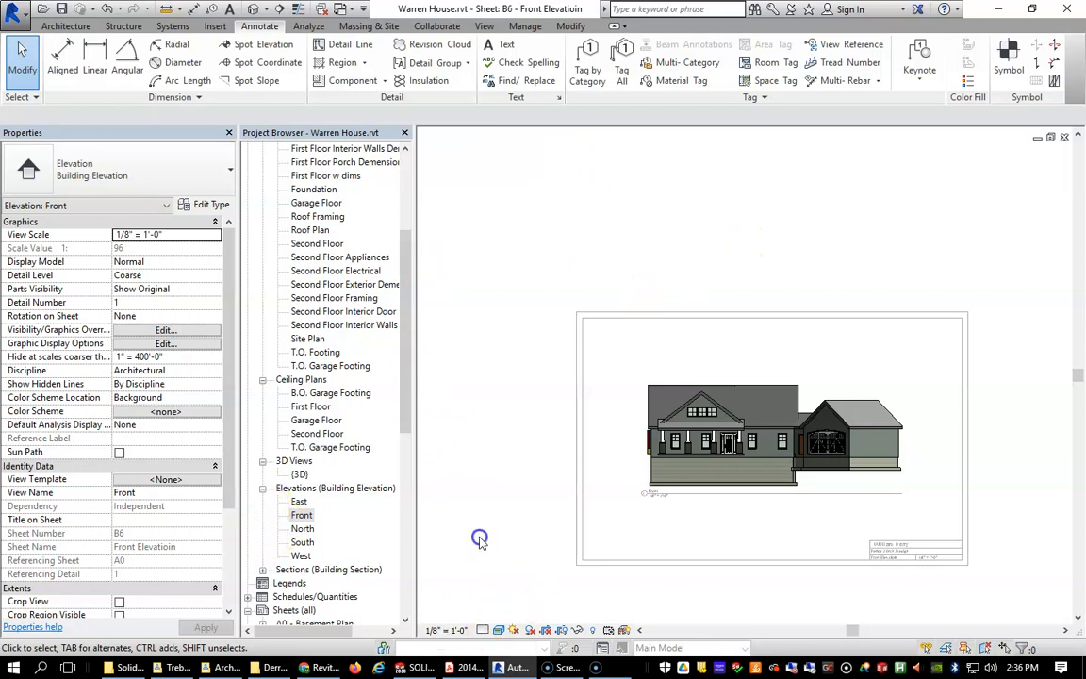
Step: Deactivate the view and drag the Front viewport down-left inside the title block border
right_click(514, 459)
click(538, 251)
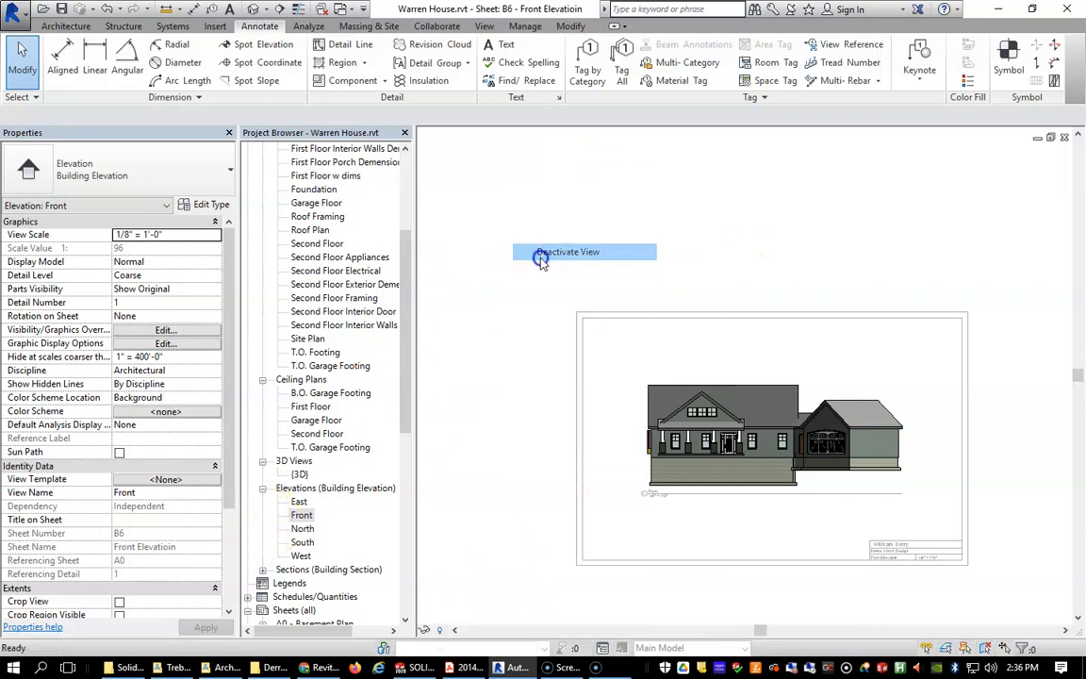
click(720, 486)
drag(720, 487, 698, 530)
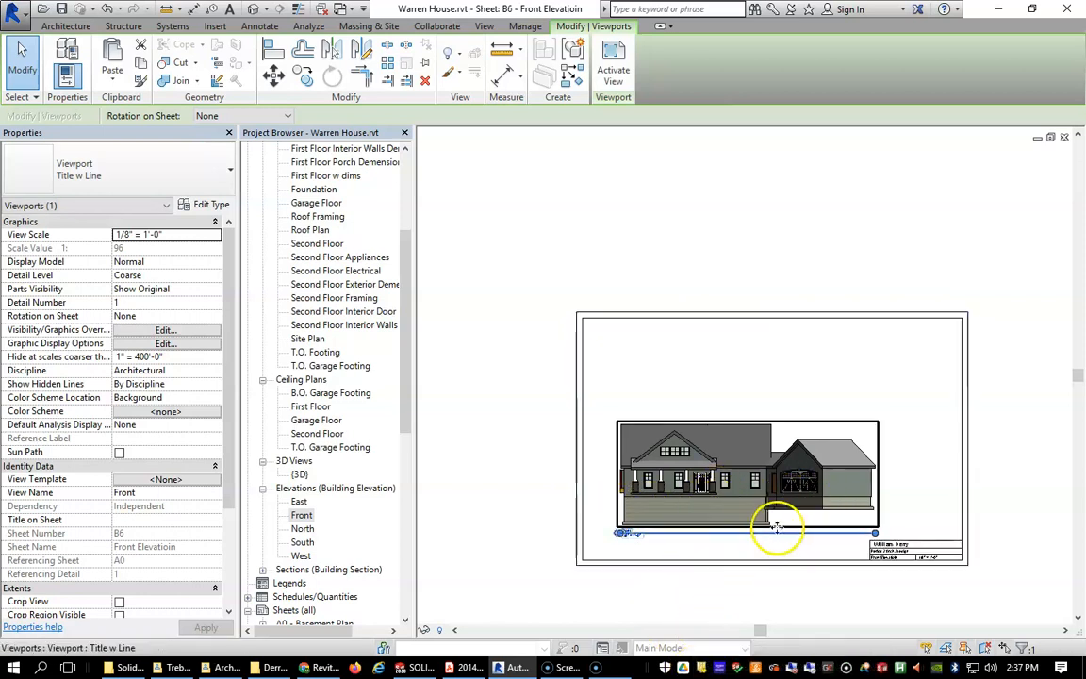
scroll(744, 561, up, 1)
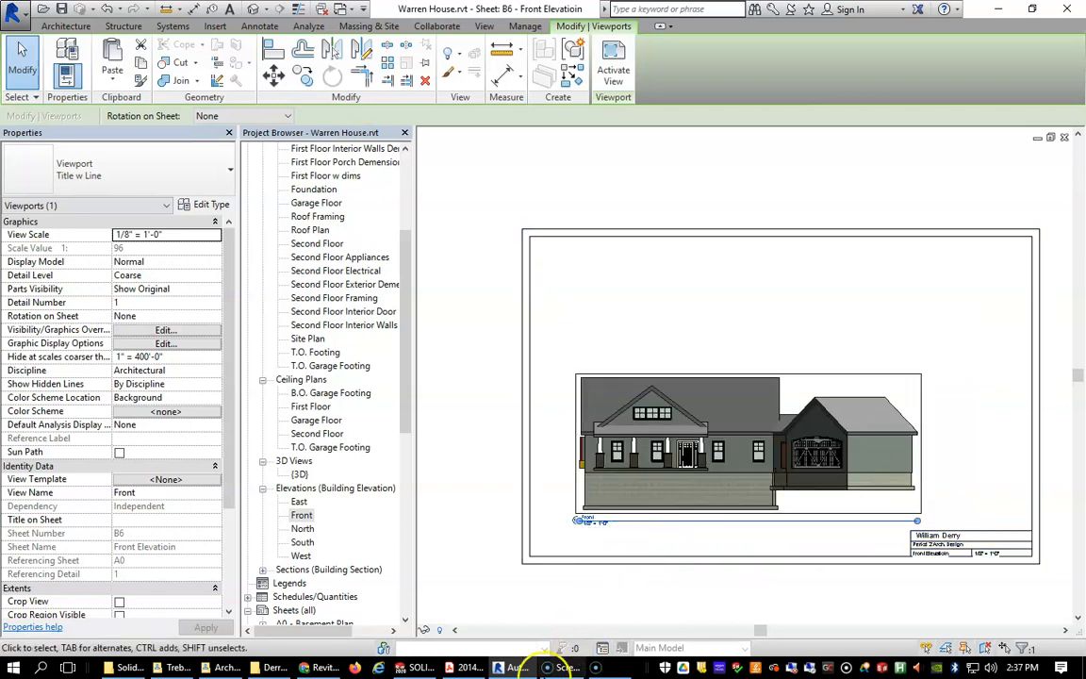
scroll(575, 481, down, 4)
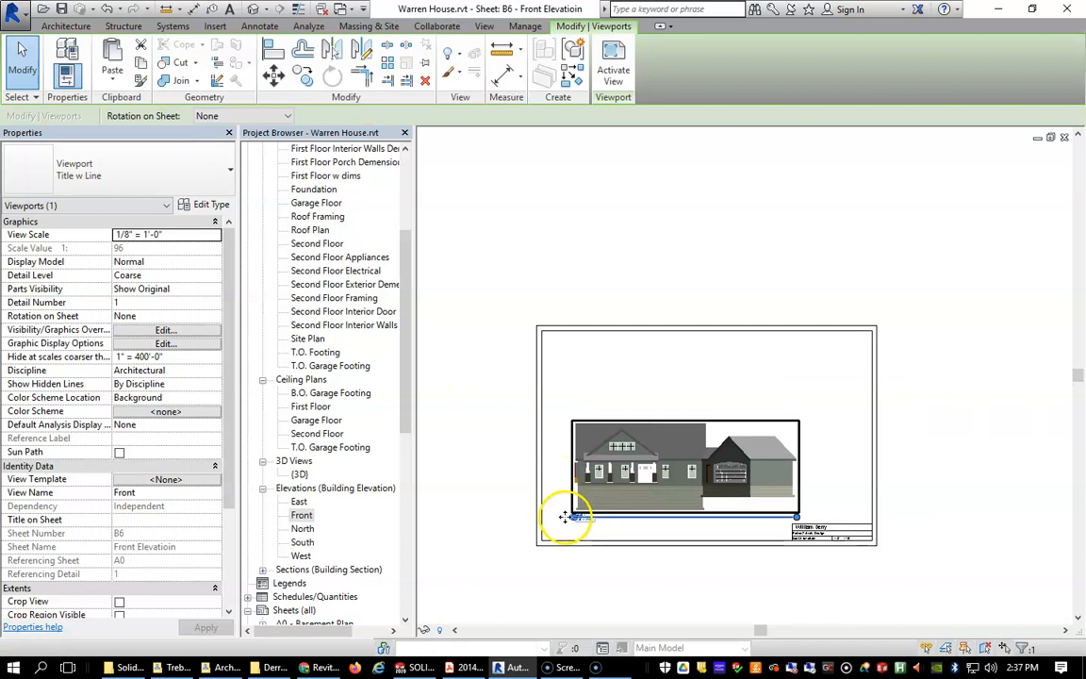
scroll(565, 469, up, 1)
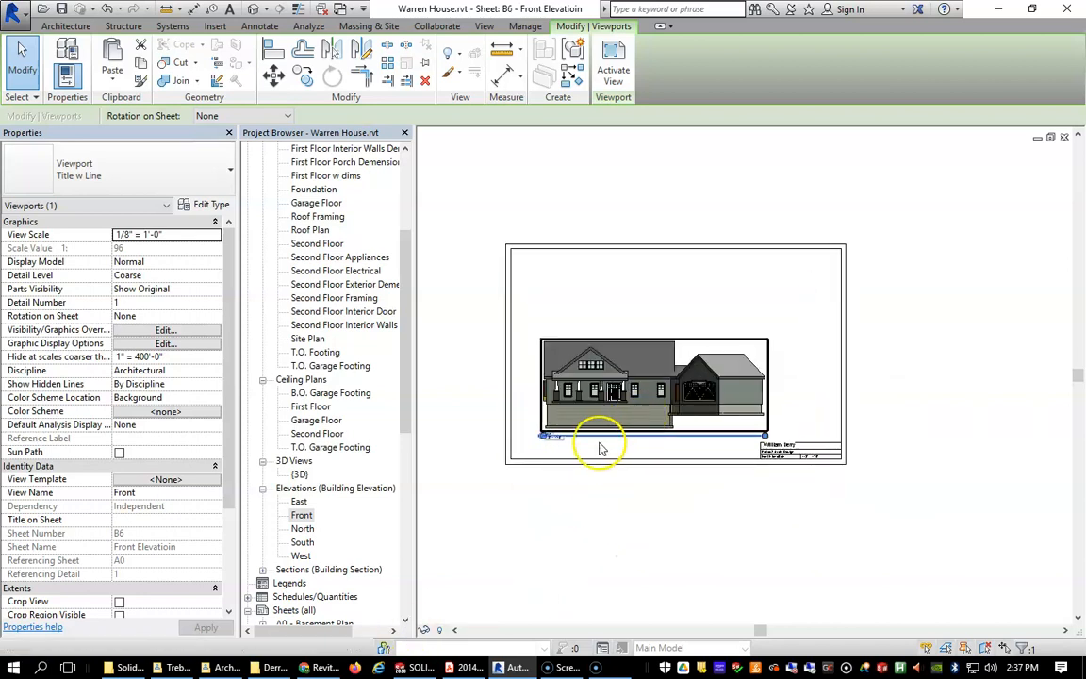
Step: Activate the viewport, turn on and show Crop View, and raise its bottom edge below the house
right_click(680, 285)
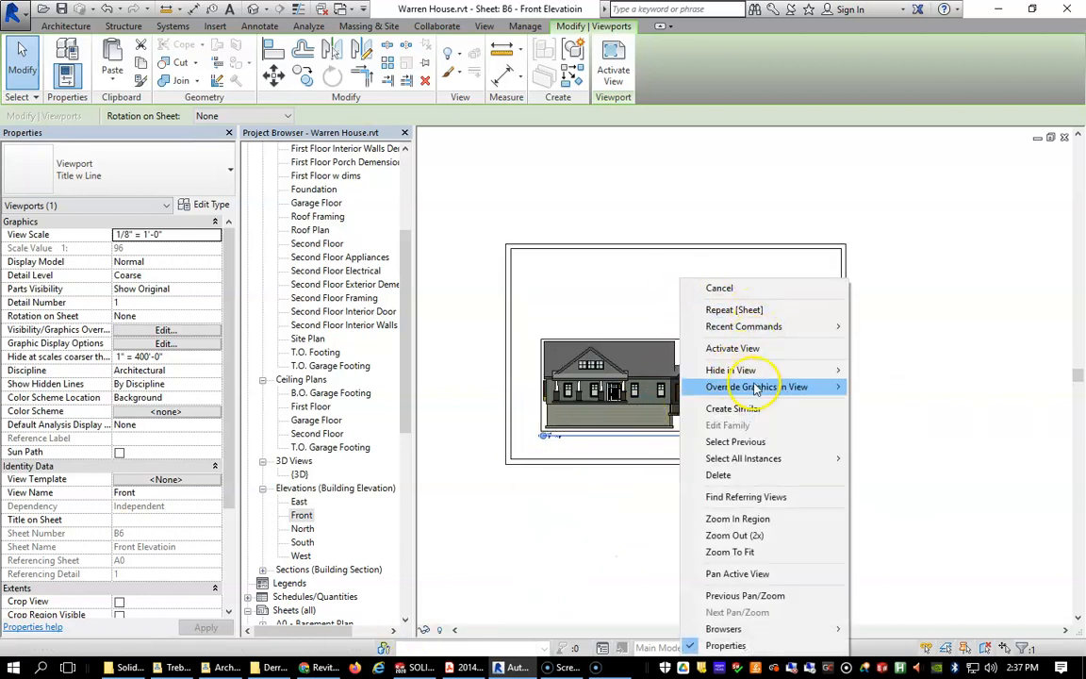
mouse_move(744, 386)
click(732, 348)
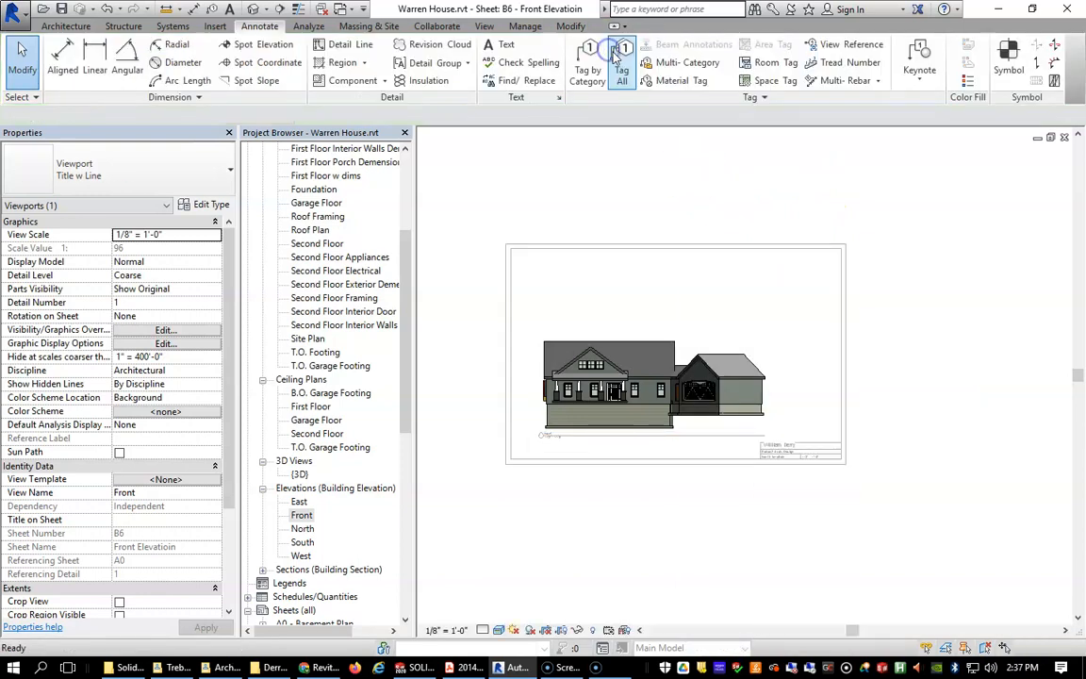
click(548, 630)
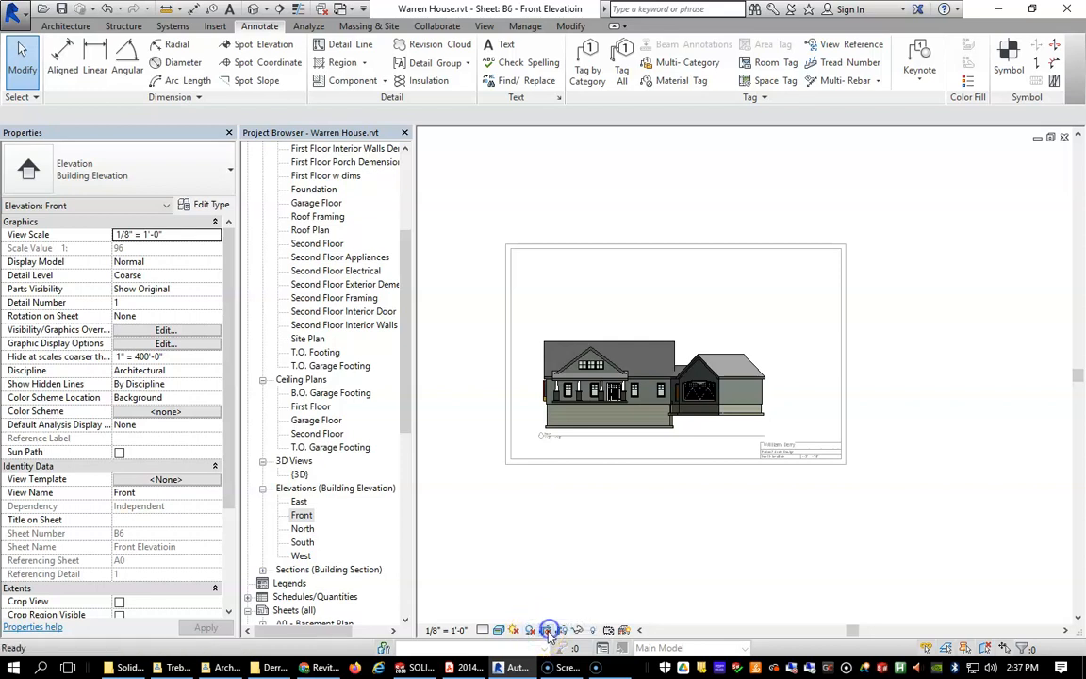
click(559, 631)
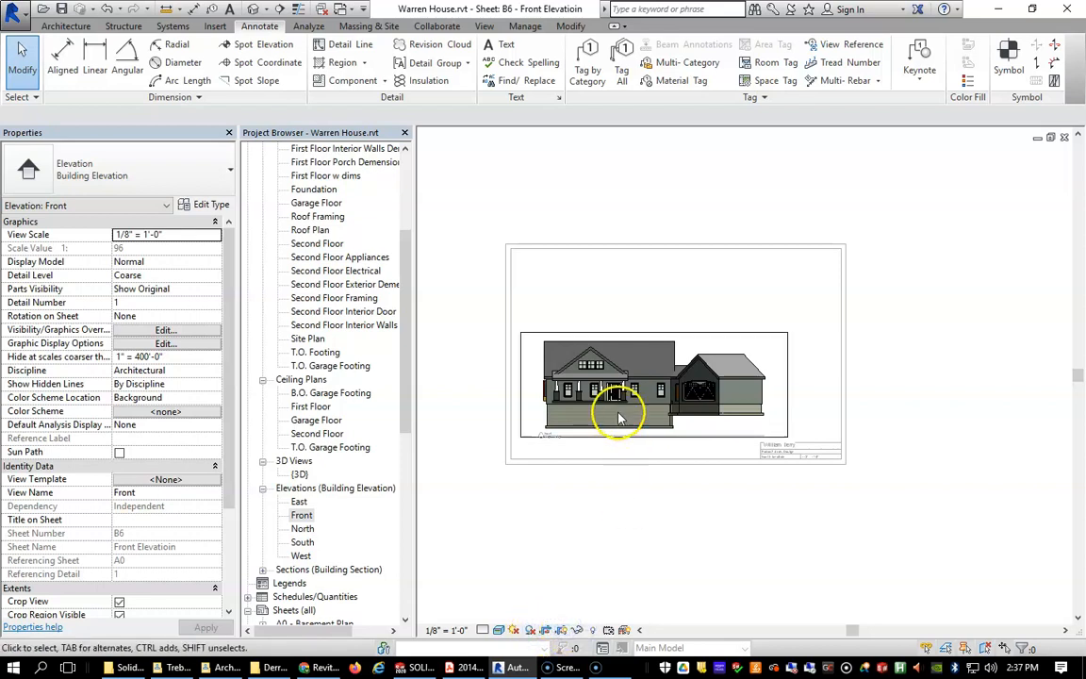
click(633, 432)
click(636, 442)
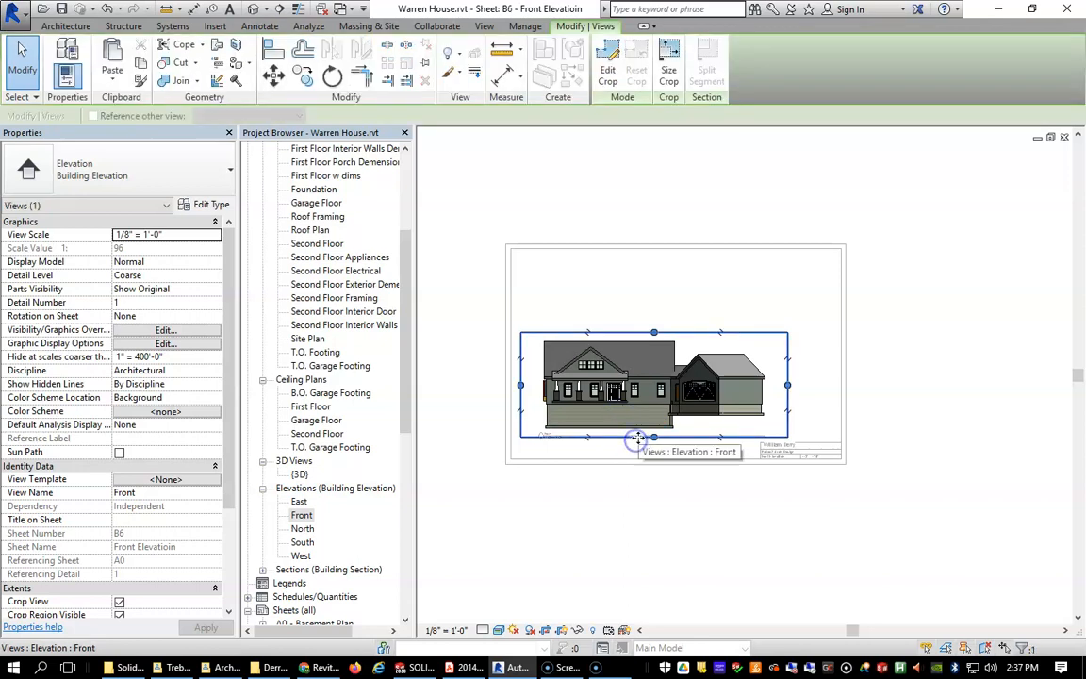
drag(655, 438, 656, 408)
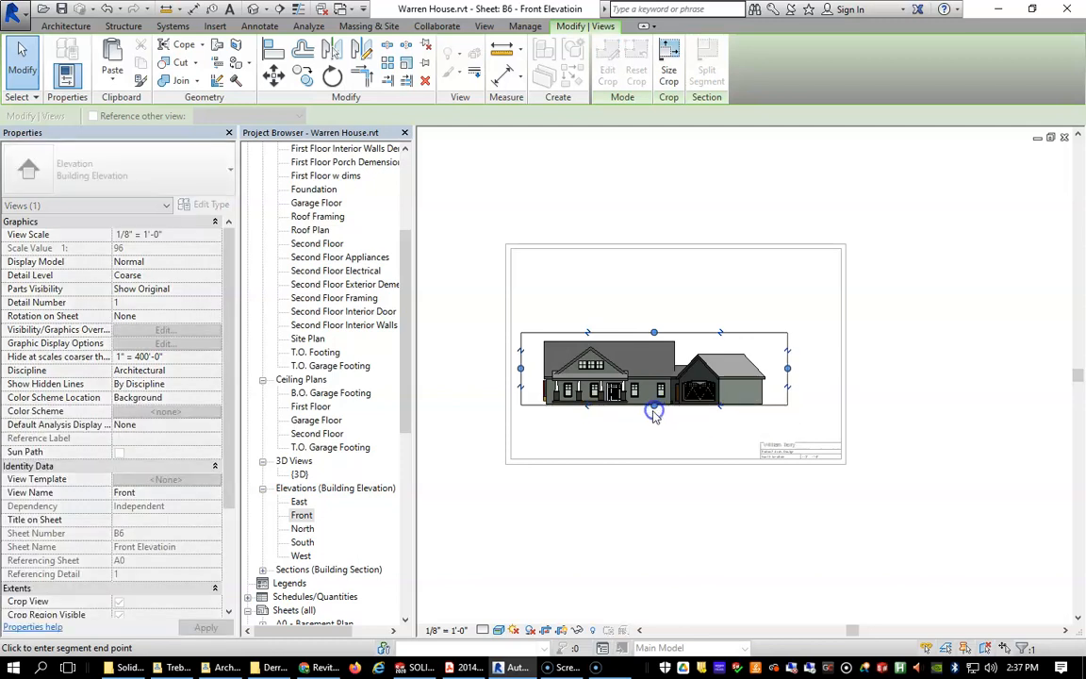
click(657, 442)
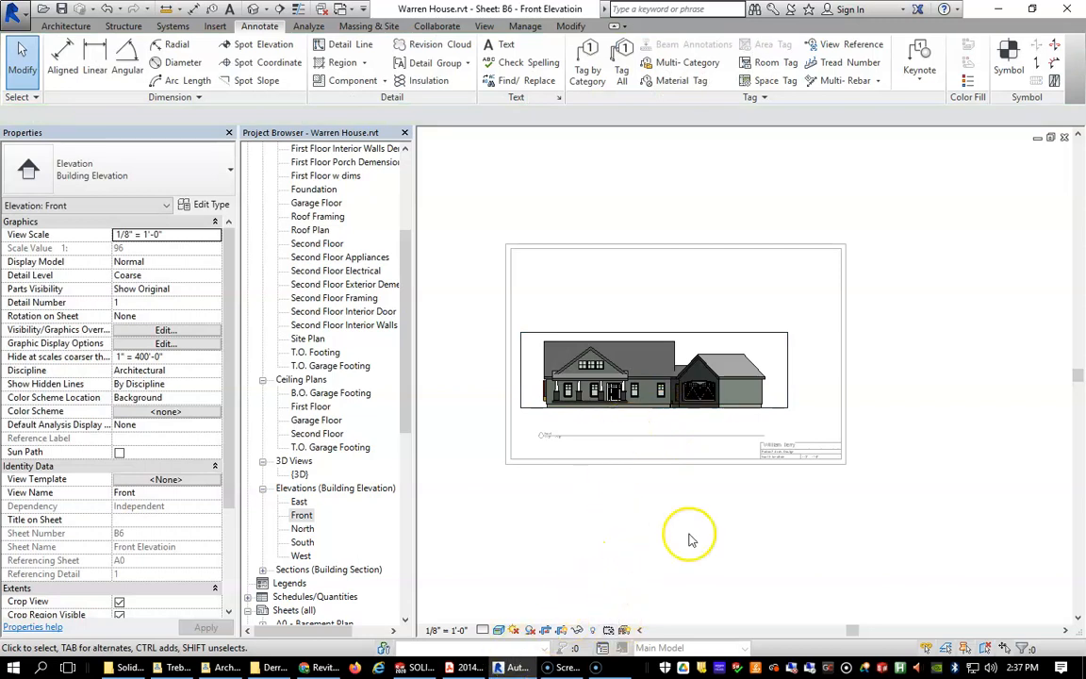
click(913, 227)
Step: Deactivate the Front view and bring the whole sheet back into view
right_click(913, 227)
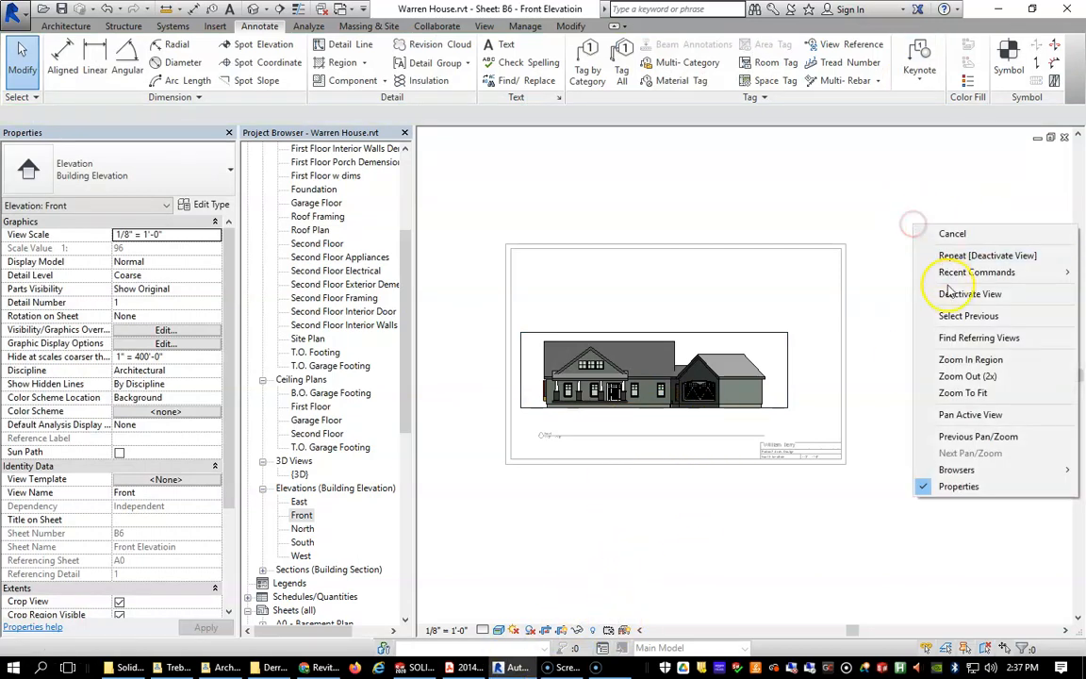
click(924, 293)
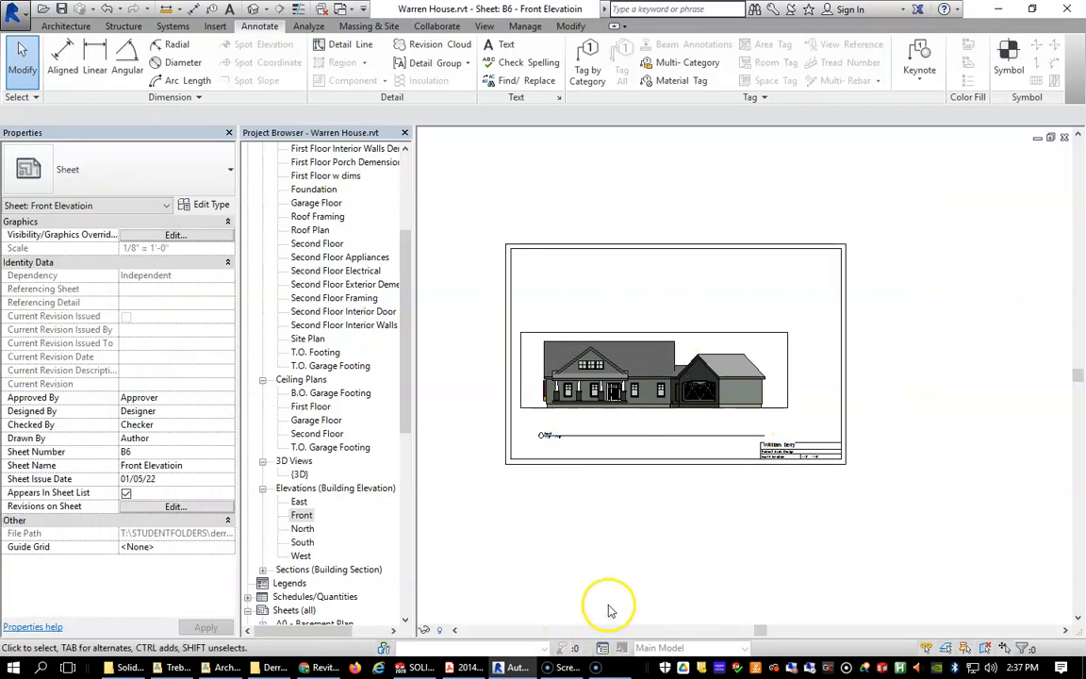
scroll(613, 577, down, 1)
drag(1077, 379, 1077, 448)
scroll(848, 395, up, 5)
scroll(649, 258, down, 4)
scroll(649, 258, down, 4)
middle_drag(619, 213, 649, 369)
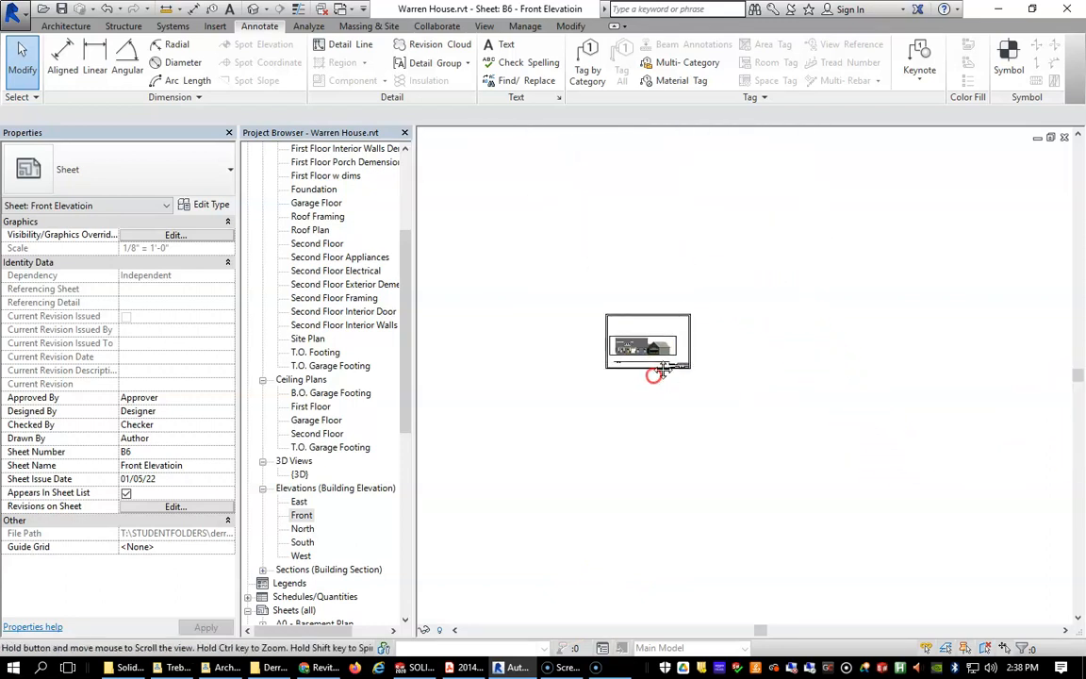
scroll(654, 349, up, 3)
Step: Drag the viewport's title line up to sit just beneath the cropped house
click(651, 341)
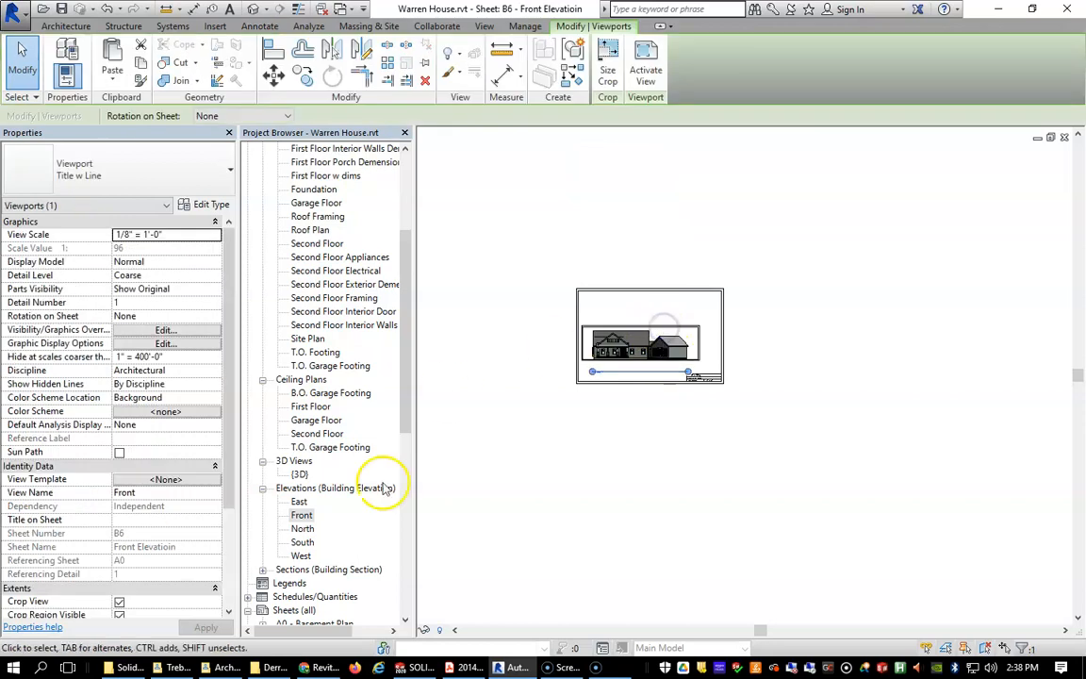
click(544, 627)
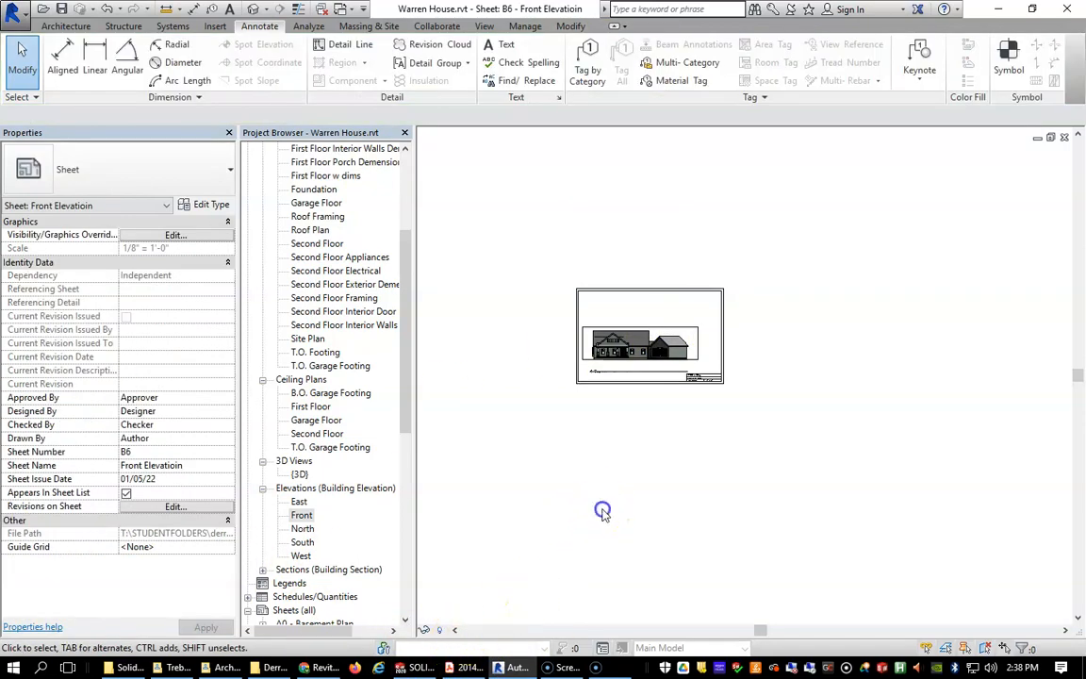
scroll(626, 339, up, 2)
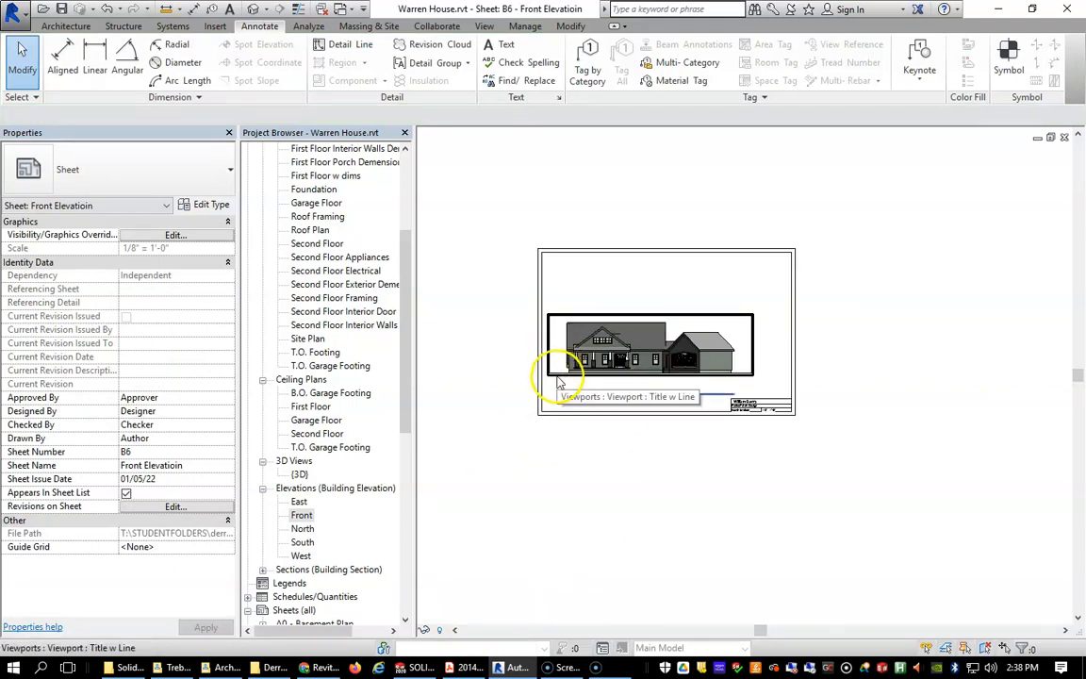
scroll(660, 462, up, 1)
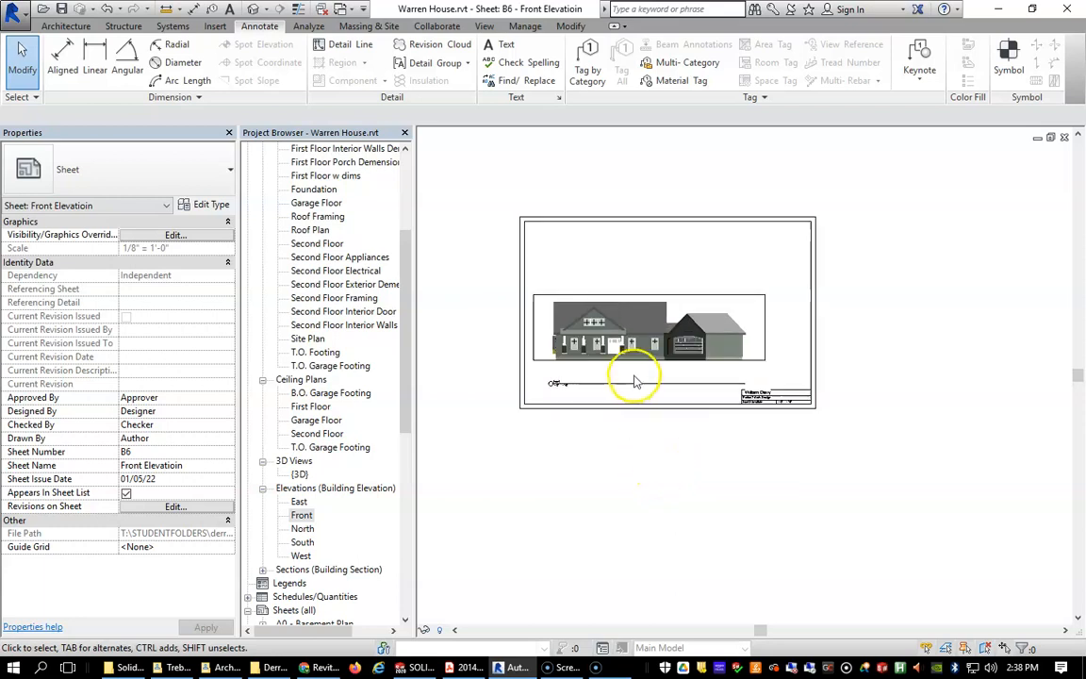
drag(636, 392, 635, 370)
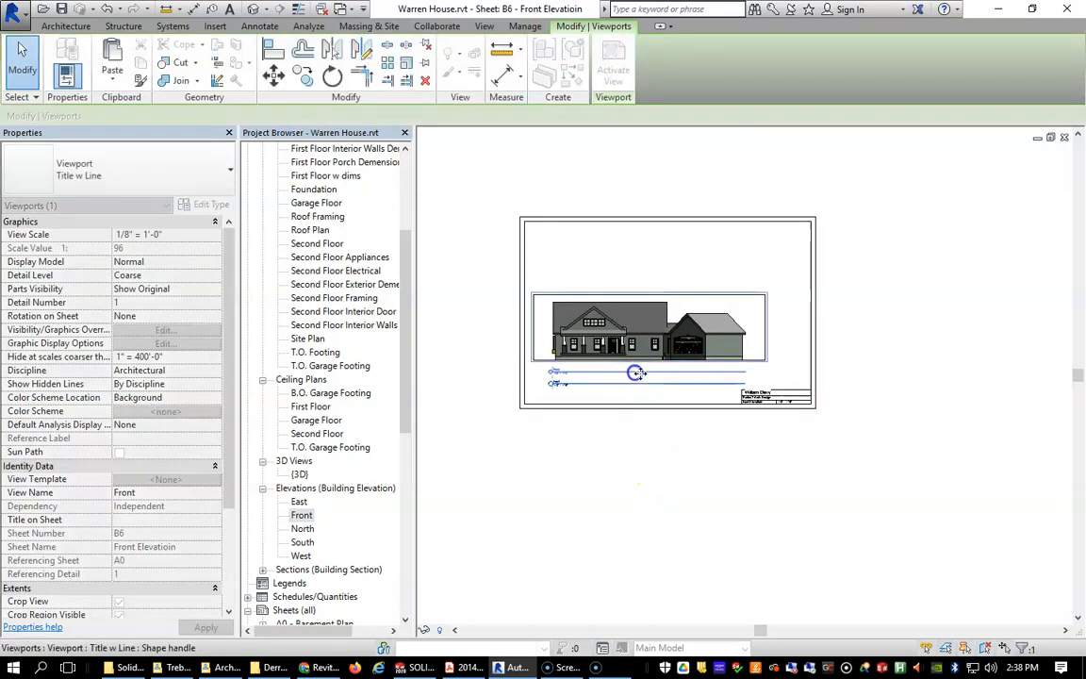
click(748, 499)
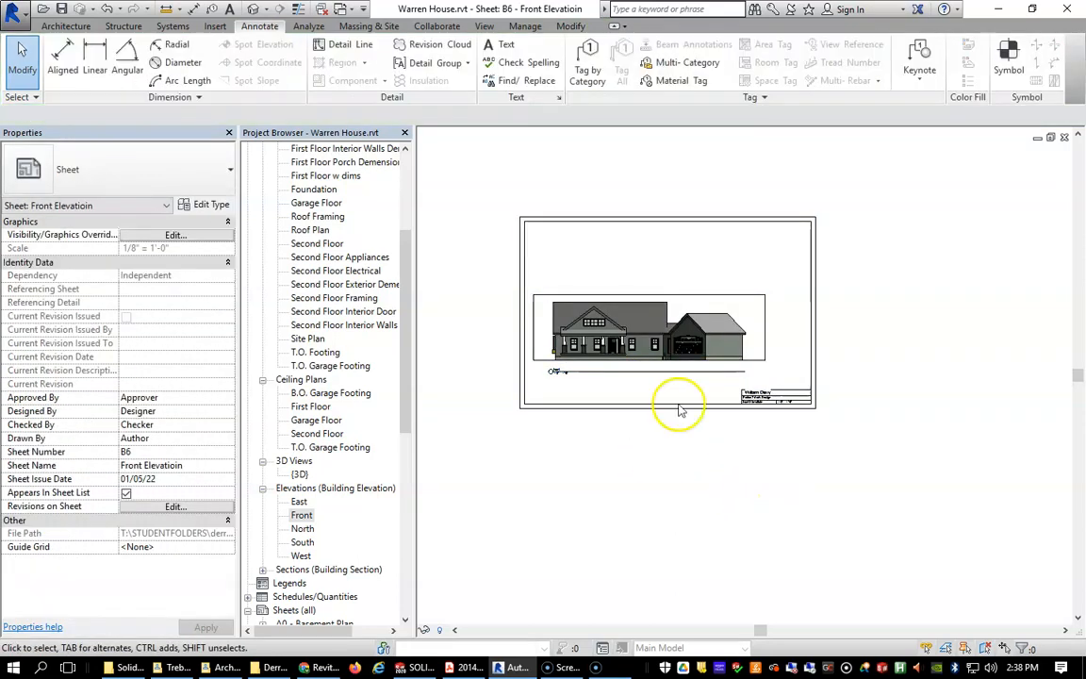
scroll(702, 357, up, 3)
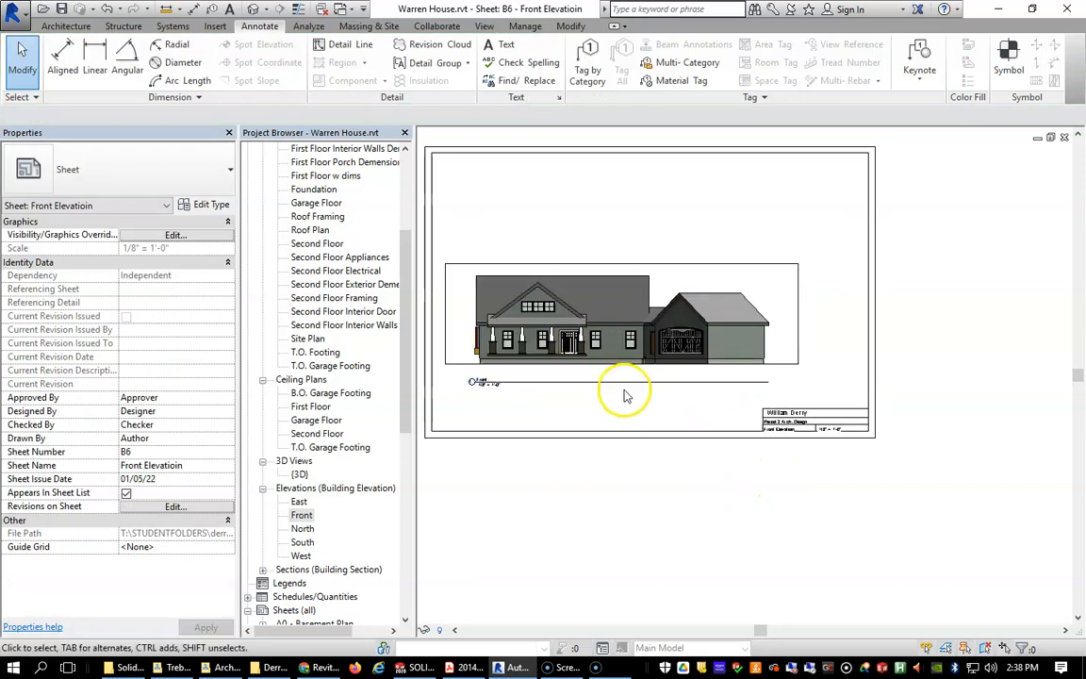